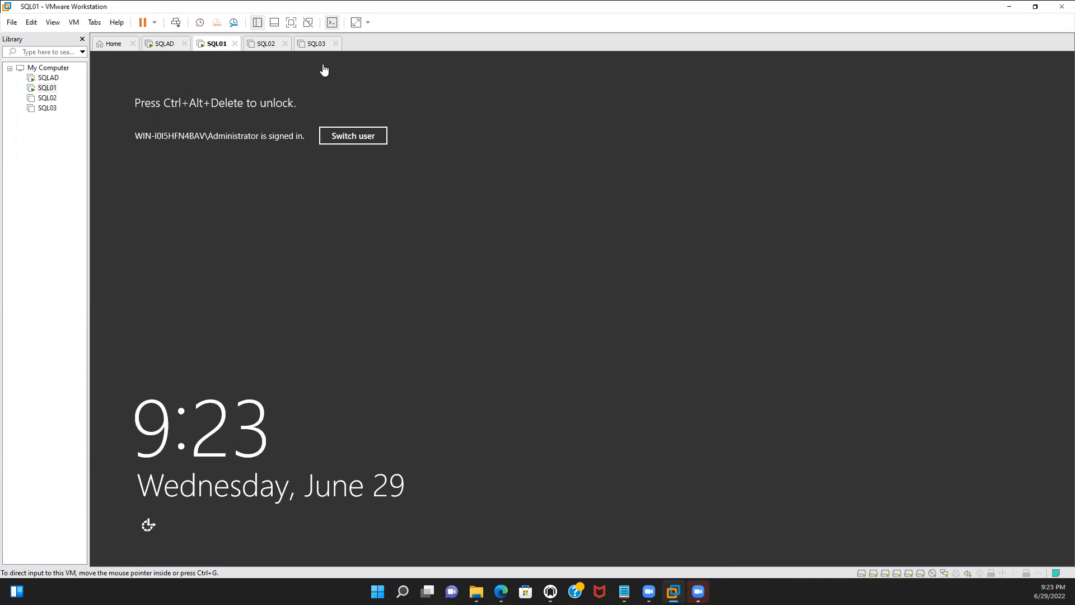
Send Ctrl+Alt+Del to the SQL01 virtual machine and unlock the Administrator session with the account password
left_click(176, 23)
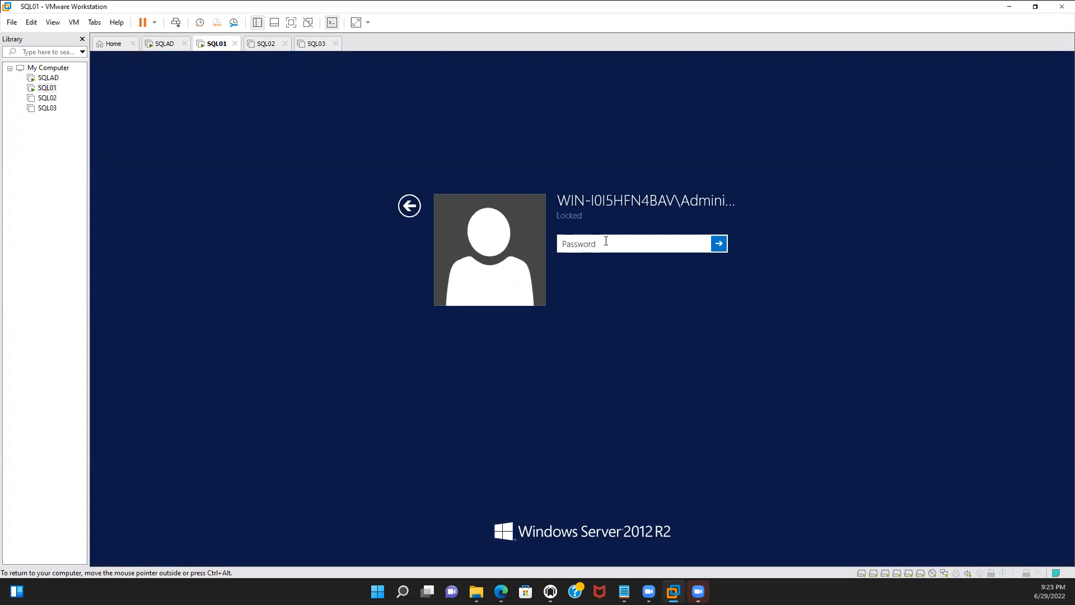
type("•••••••••")
key("Return")
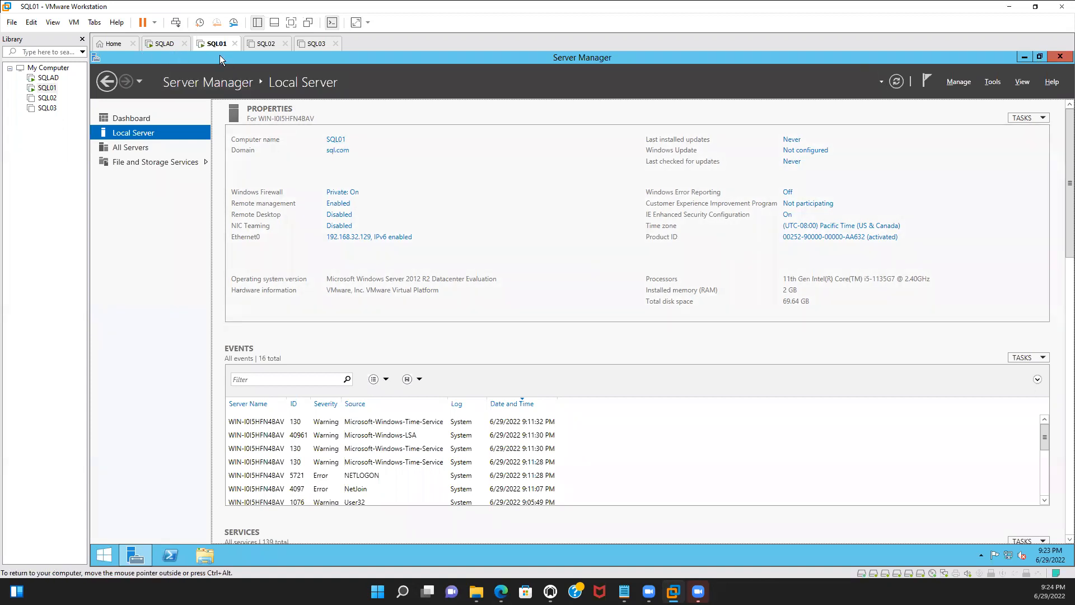
Send Ctrl+Alt+Del to the virtual machine again, switch user, and choose to sign in as Other user
left_click(176, 22)
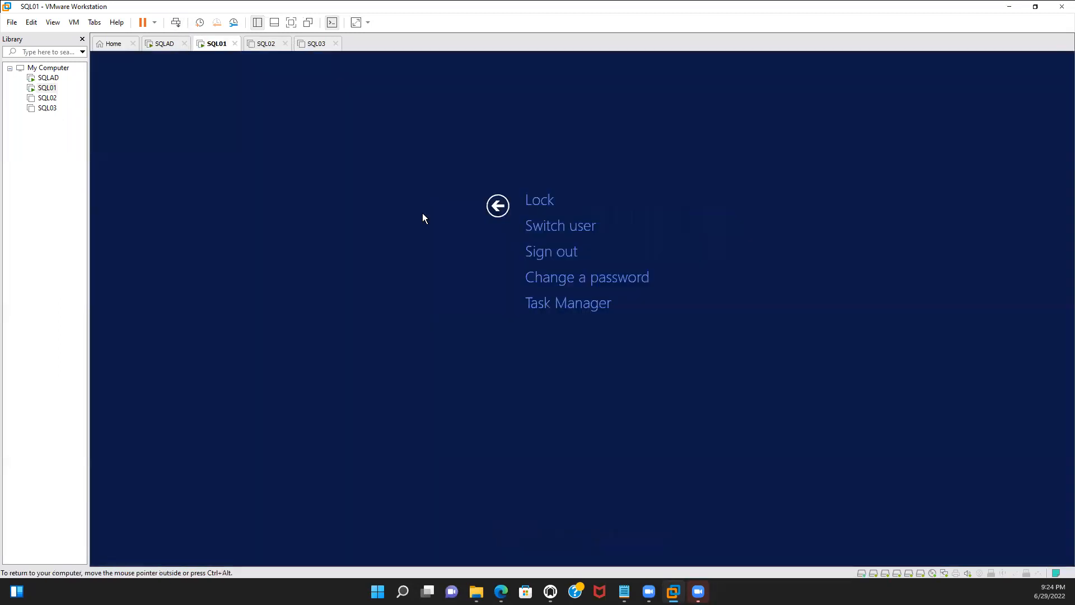
left_click(557, 228)
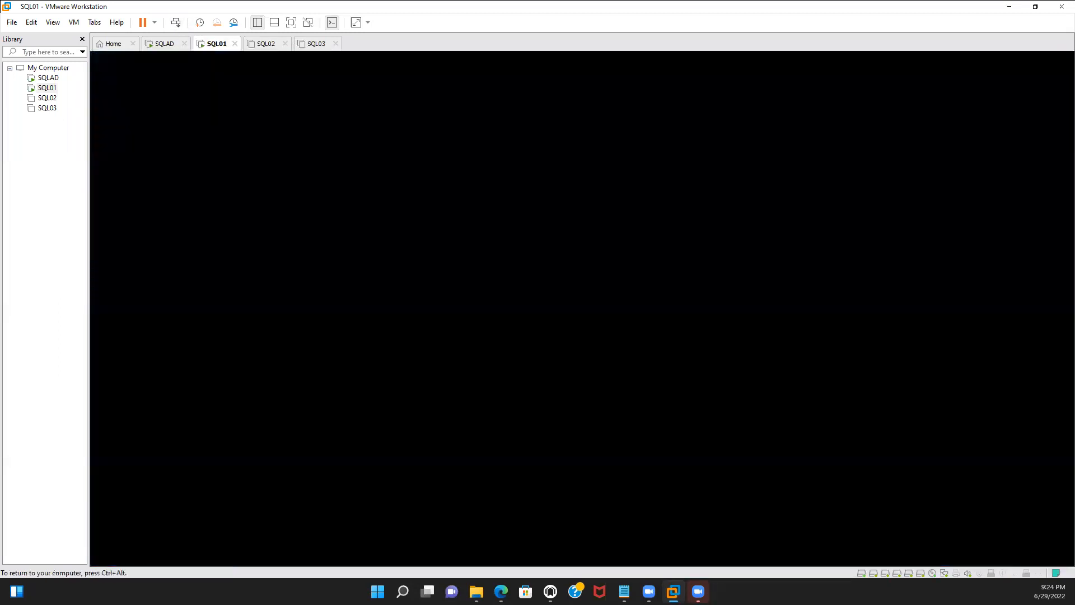
key("ctrl+alt")
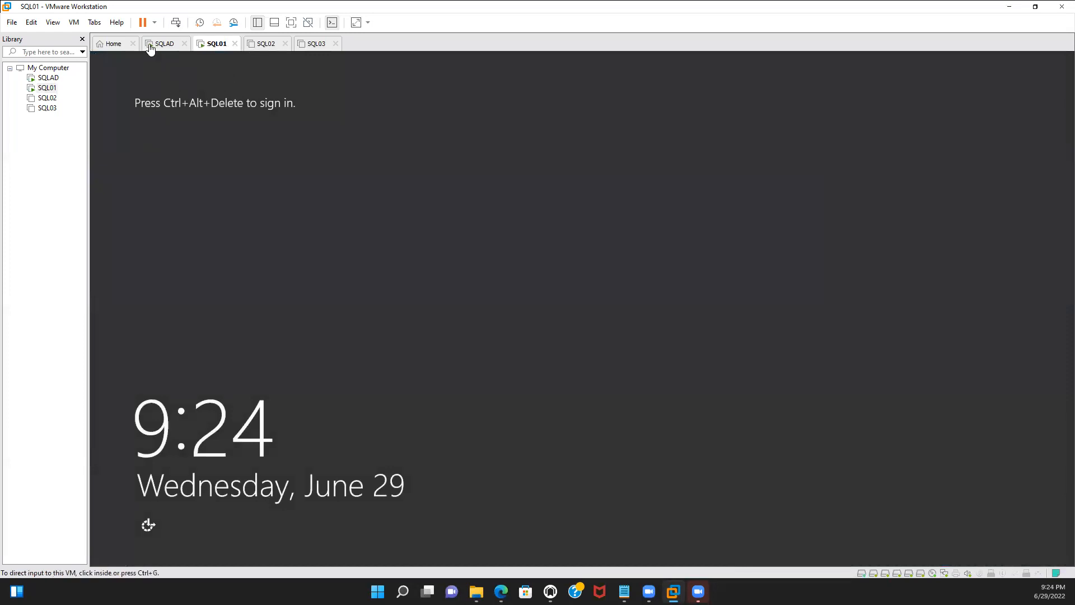
left_click(179, 24)
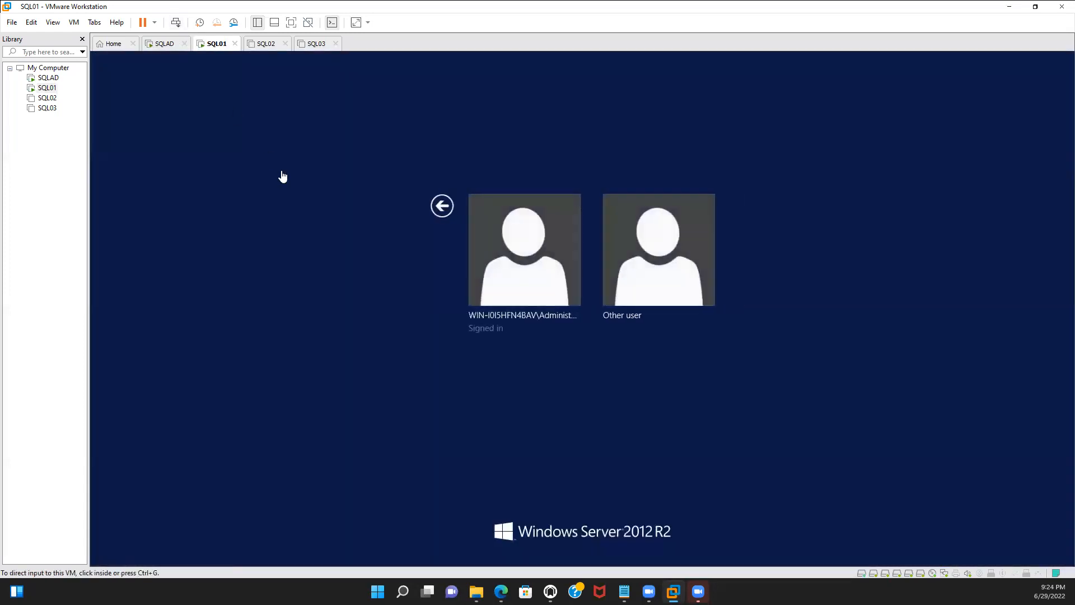
left_click(646, 287)
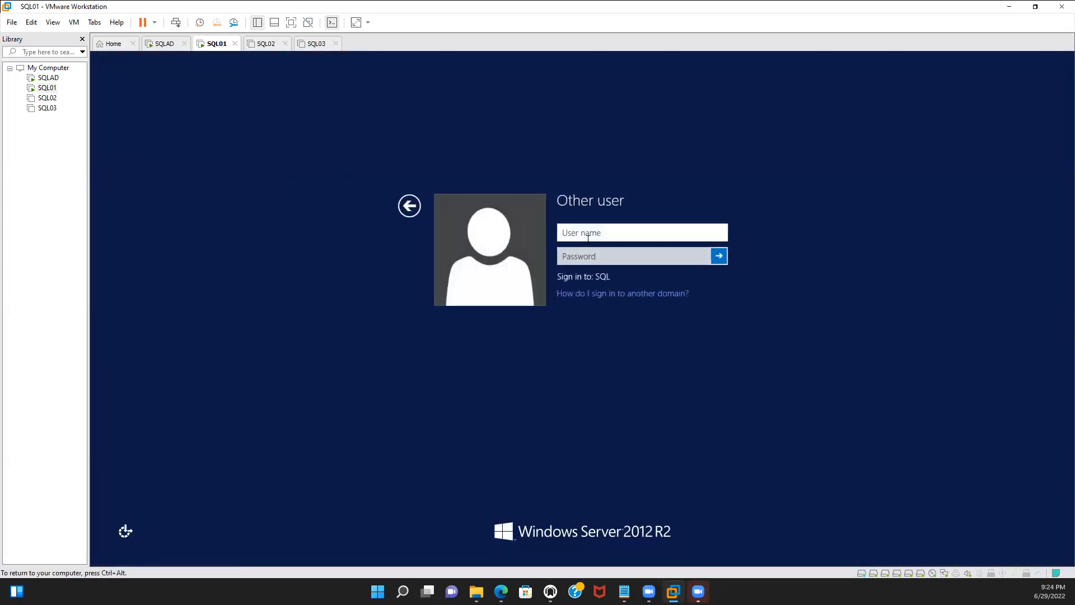
Sign in to the SQL domain with the domain user's account name and the account password
type("SQ")
type("L")
type("\\")
type("Neo")
type("la")
left_click(600, 256)
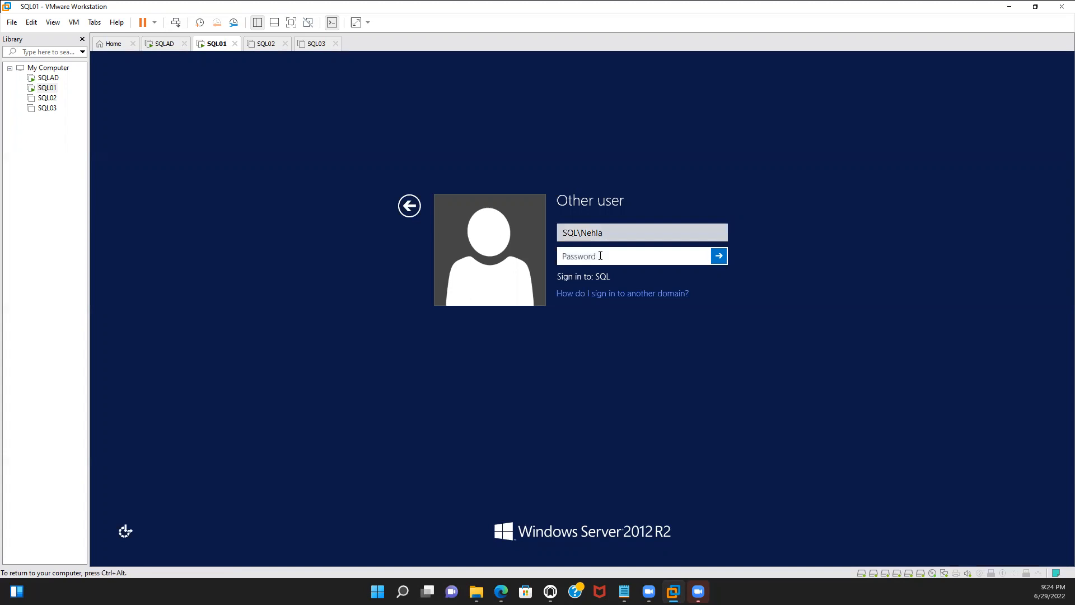
type("********")
key("Return")
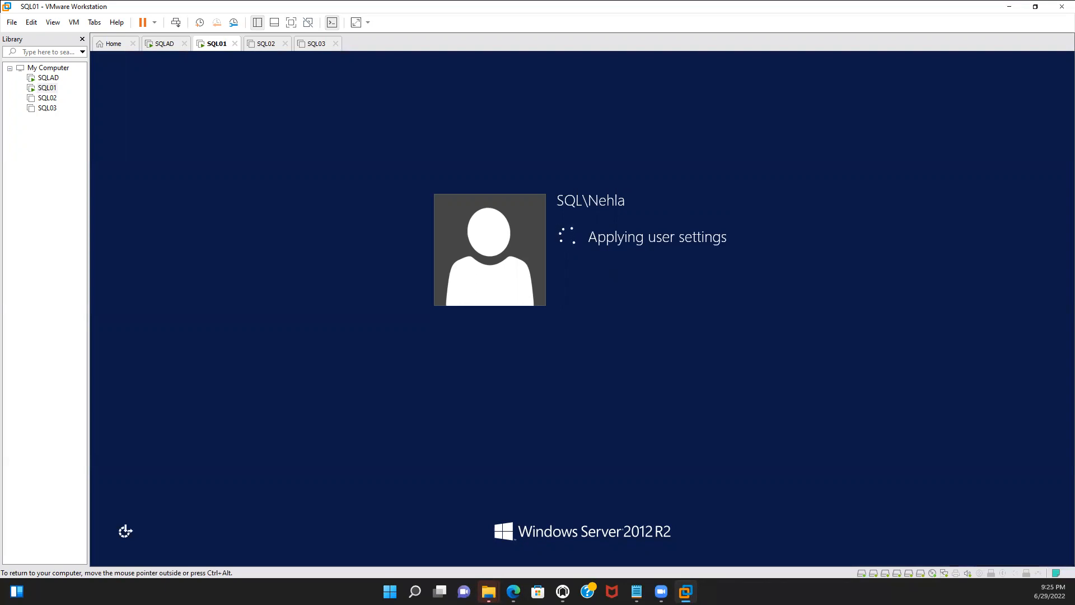
Show the Local Server page and browse in File Explorer to Network > vmware-host > Shared Folders > VMBUILD
key("ctrl+alt")
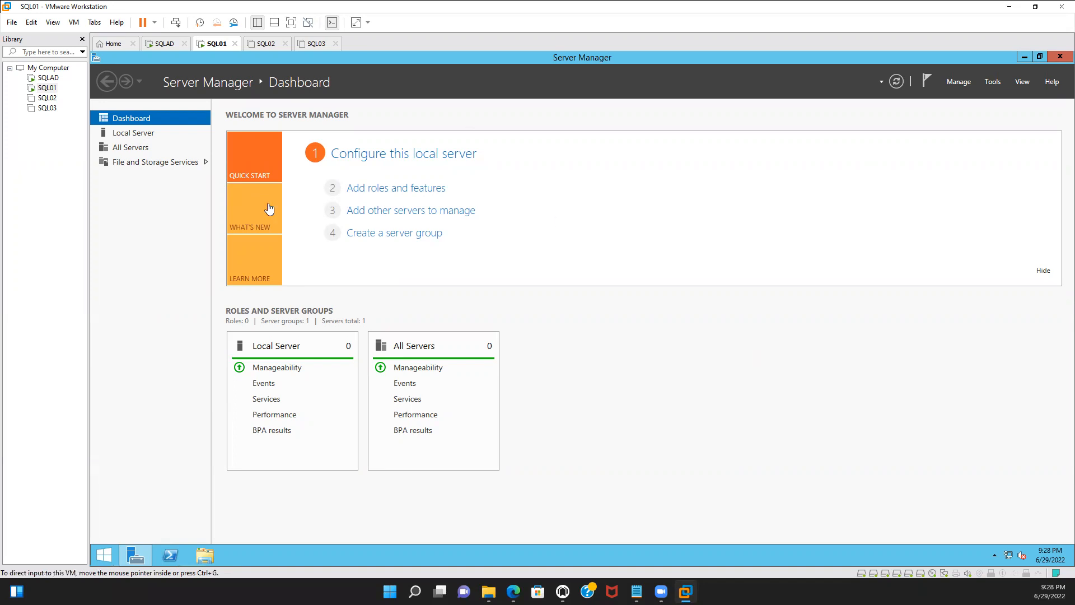
left_click(143, 134)
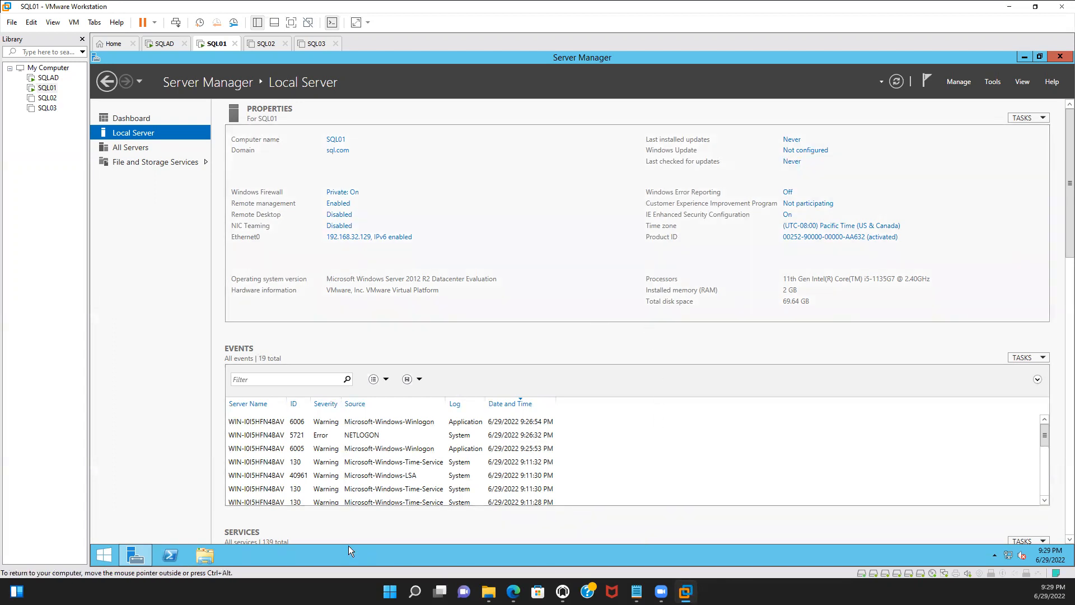
left_click(205, 557)
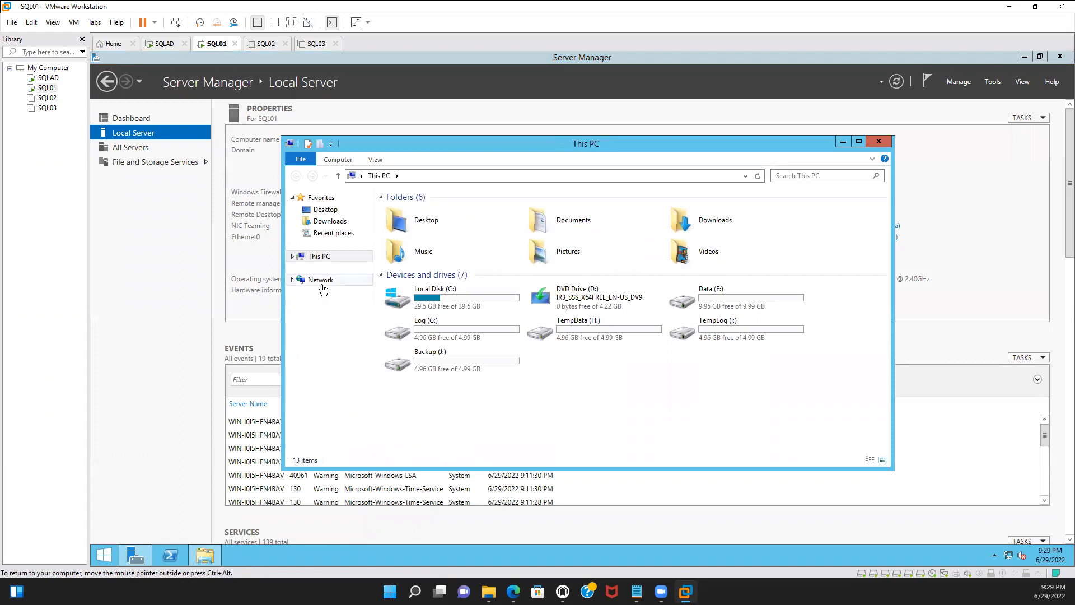
left_click(322, 283)
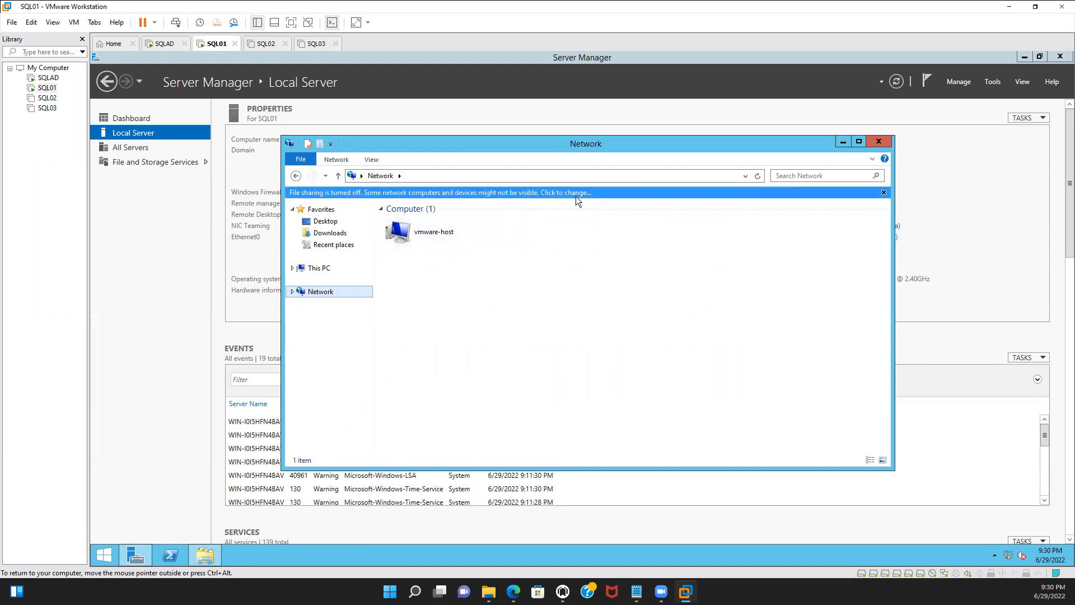
double_click(453, 236)
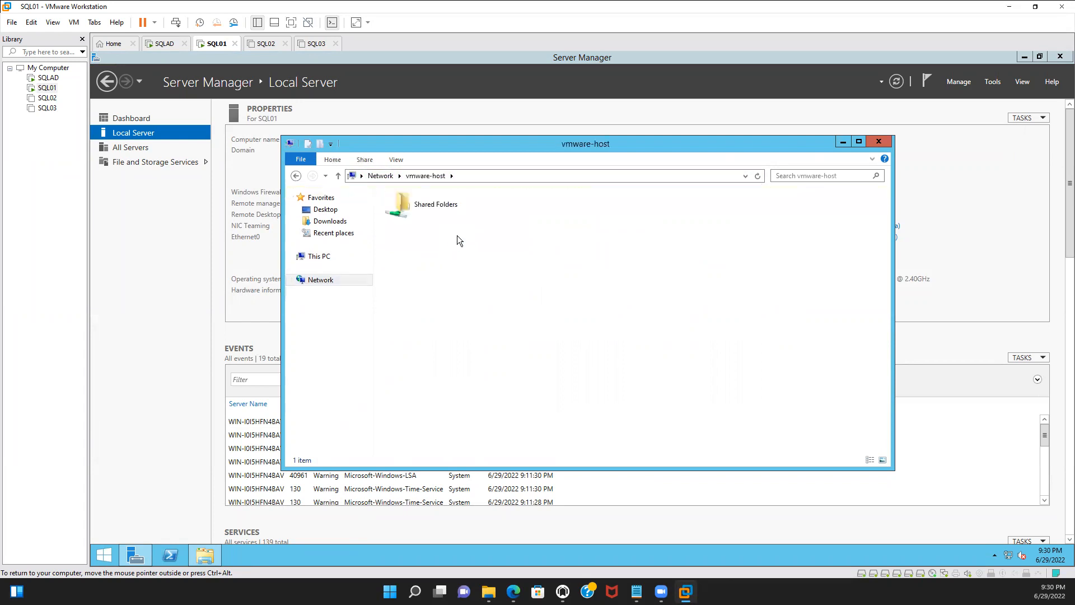
double_click(452, 209)
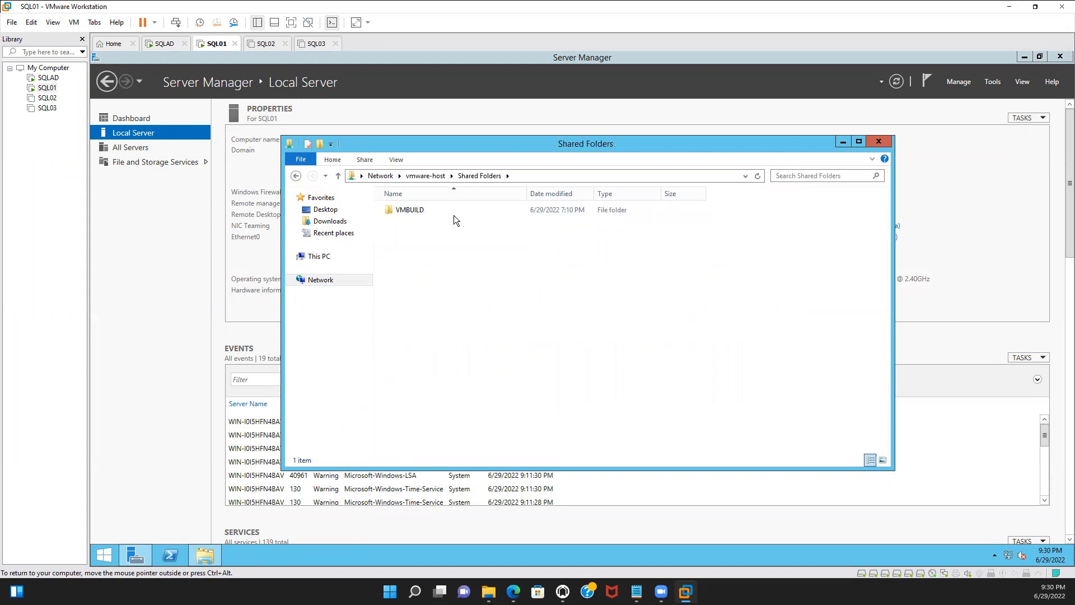
double_click(493, 212)
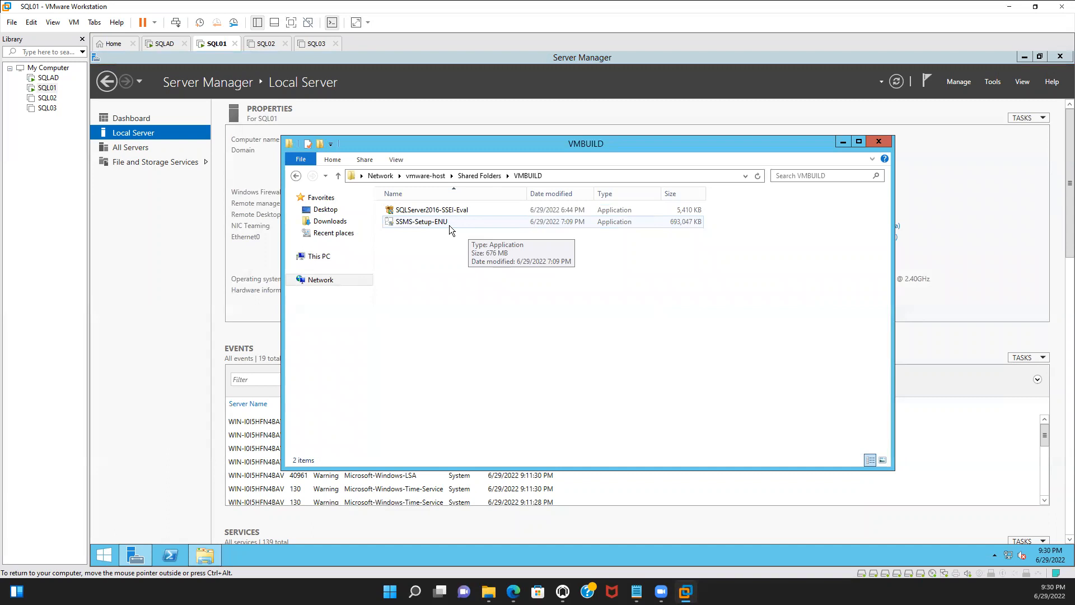
Run SSMS-Setup-ENU, approve it, install SQL Server Management Studio to the default location, and close the installer without restarting
left_click(413, 225)
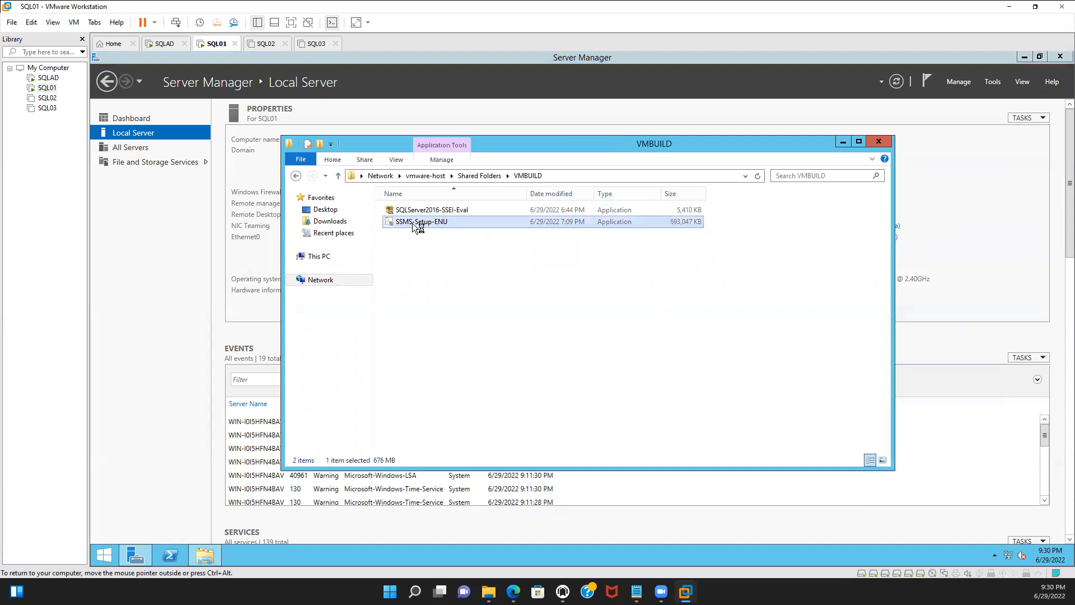
double_click(446, 224)
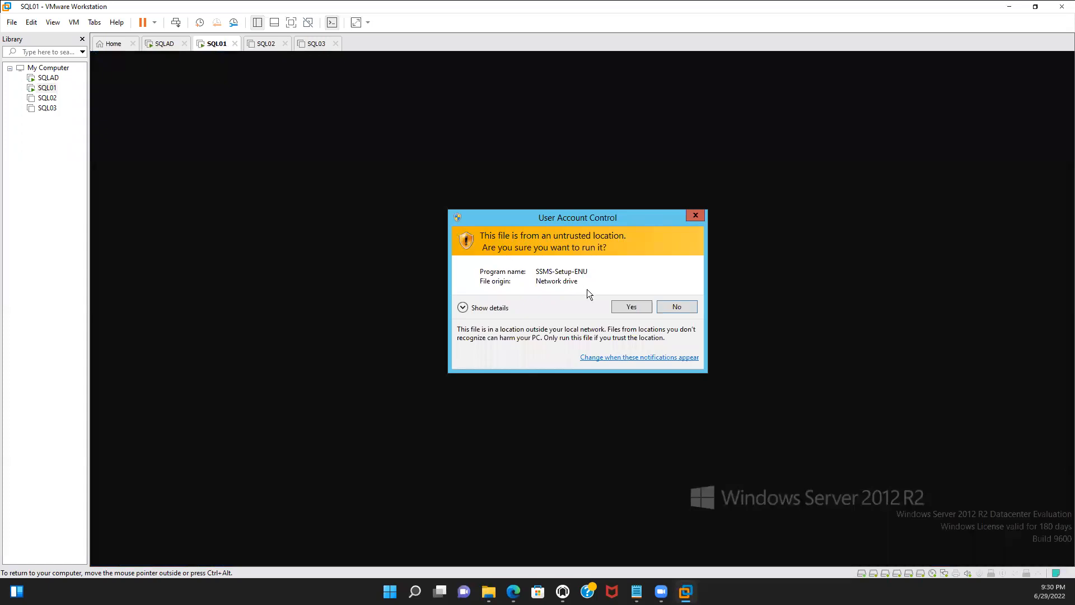
left_click(626, 307)
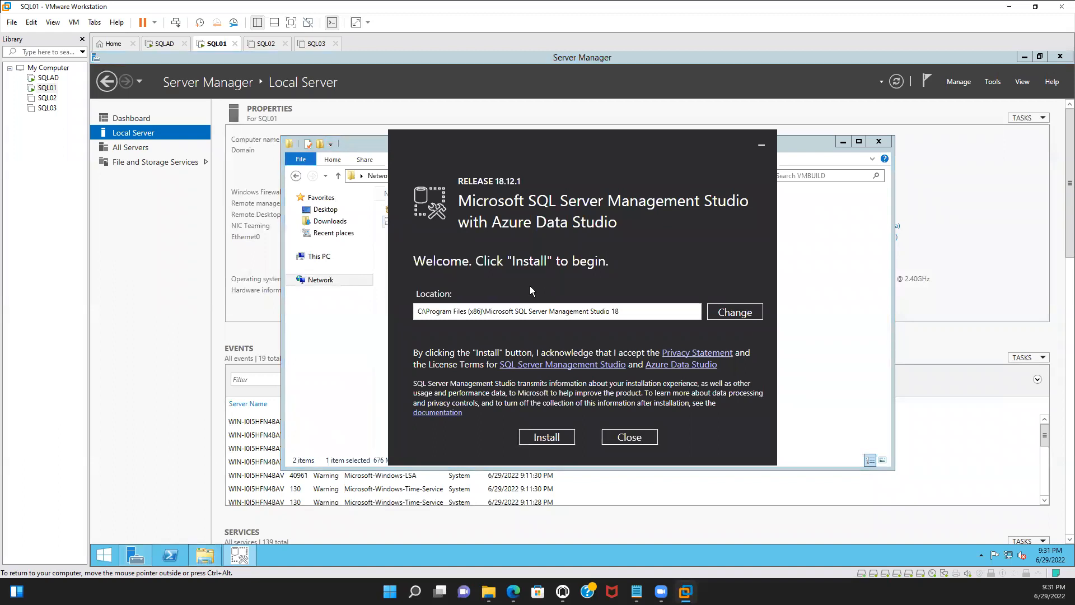
left_click(563, 439)
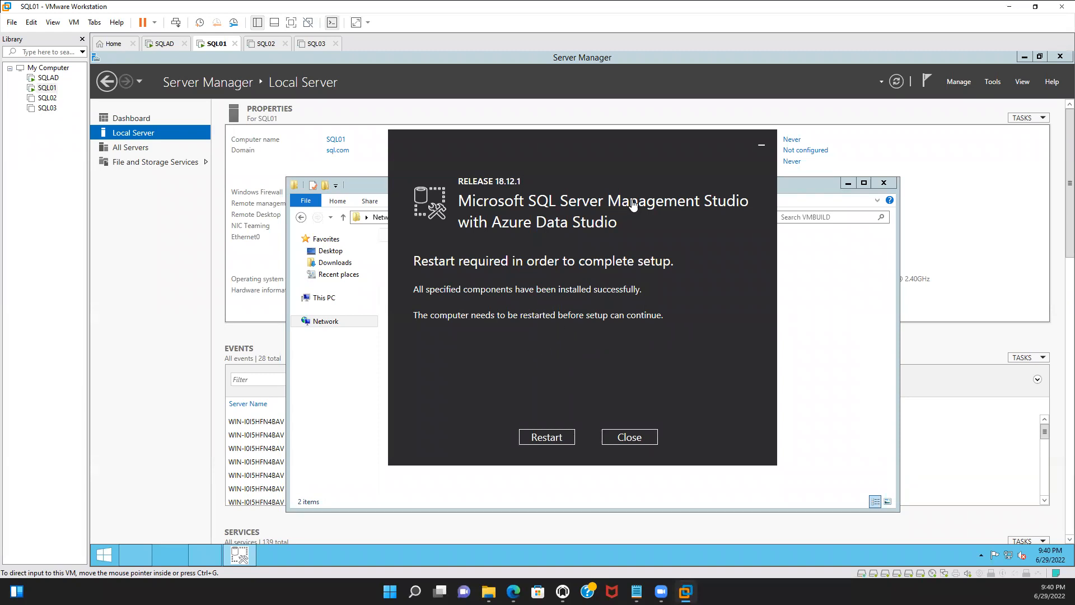
left_click(635, 442)
left_click(635, 441)
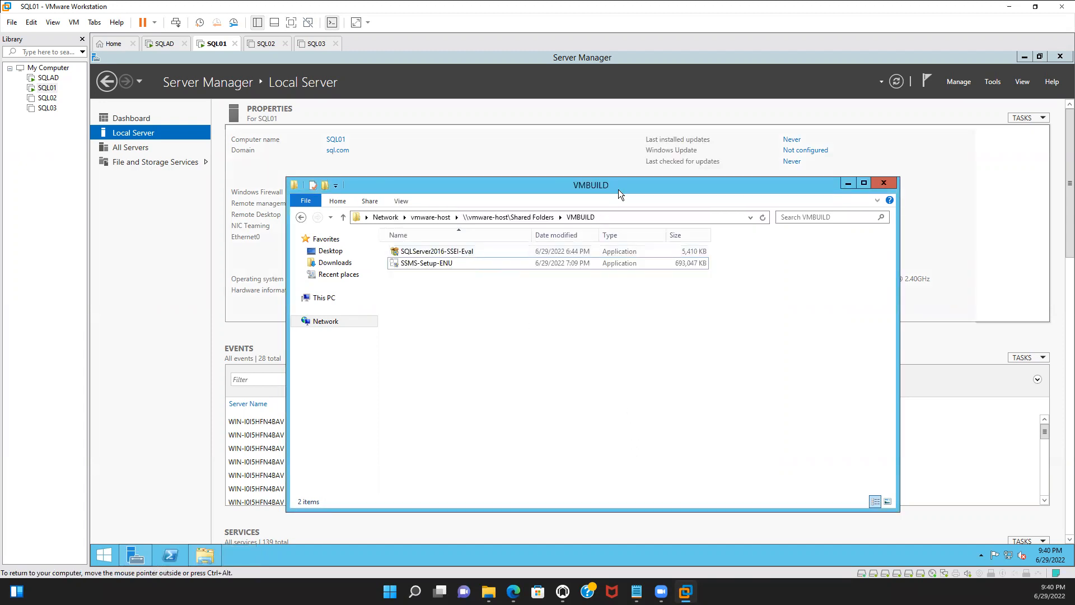
Run SQLServer2016-SSEI-Eval, choose Download Media, download the English ISO package to the Downloads folder, and exit the installer
left_click(472, 250)
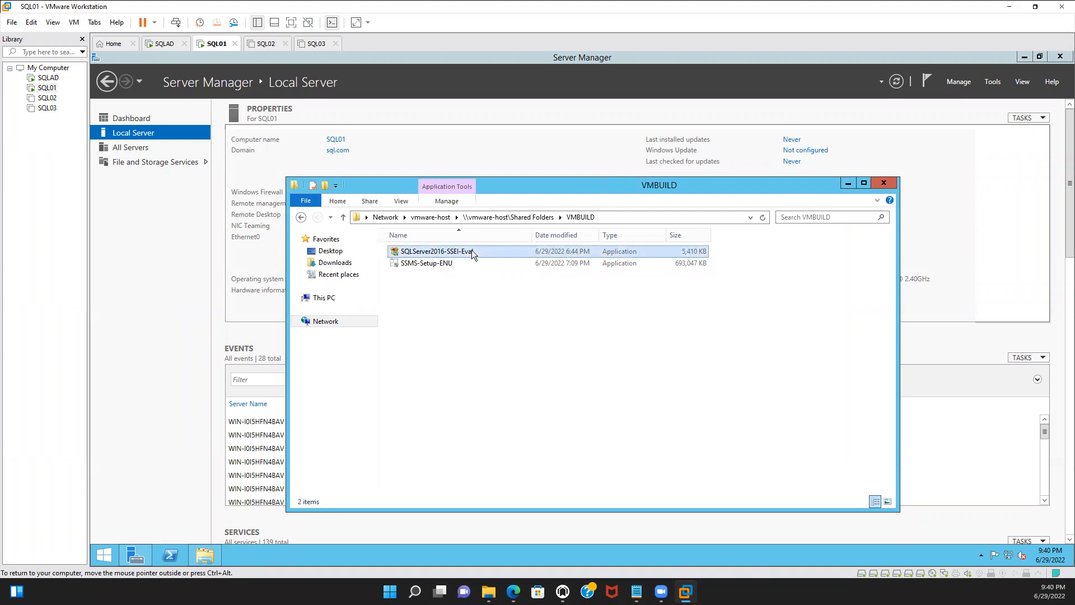
double_click(471, 251)
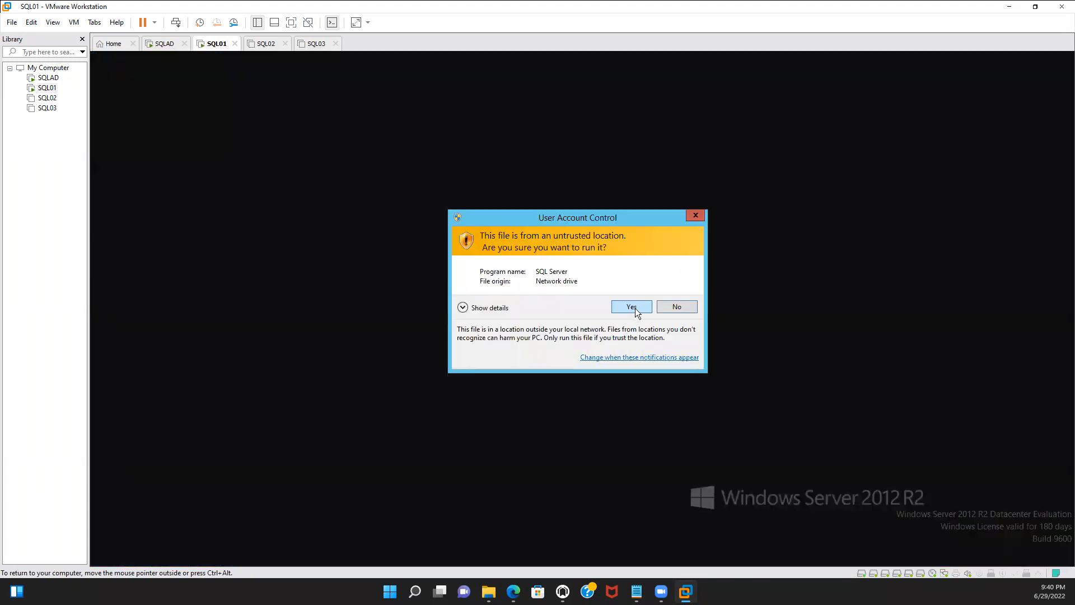
left_click(632, 308)
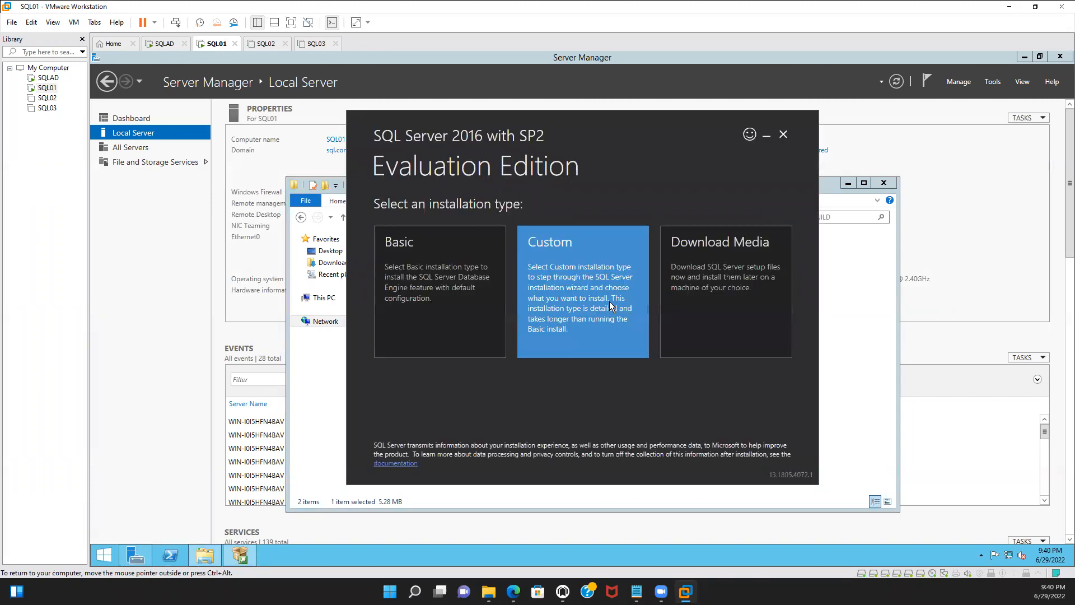
left_click(718, 285)
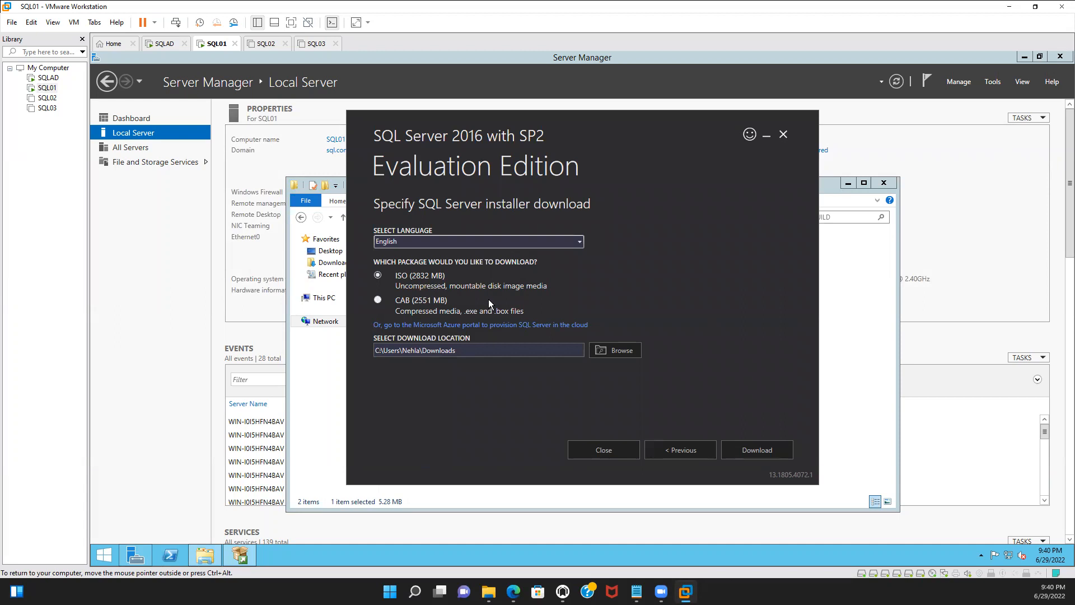
left_click(768, 454)
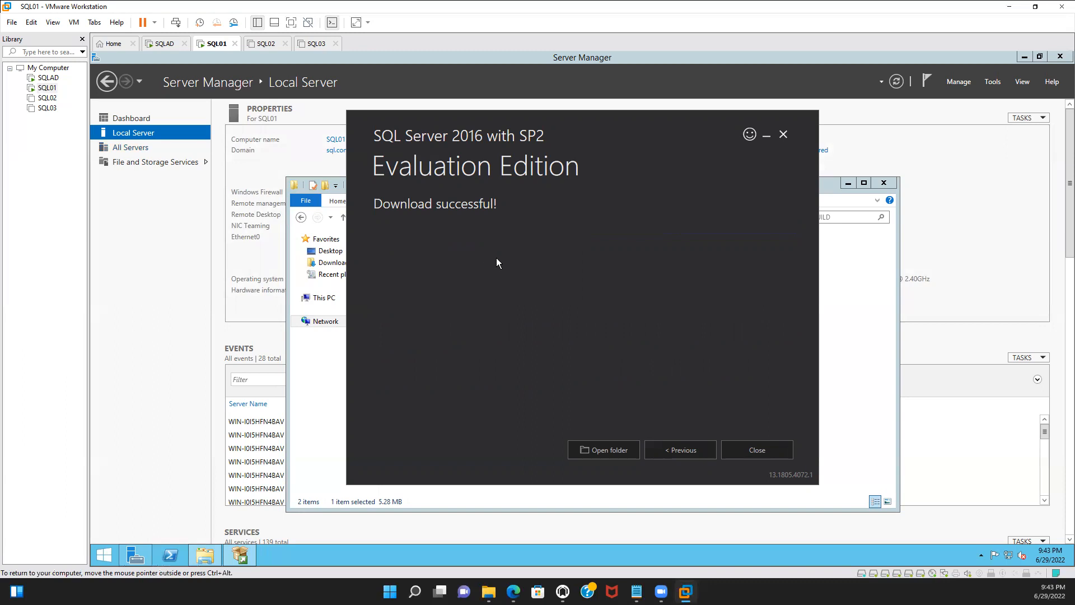
left_click(756, 451)
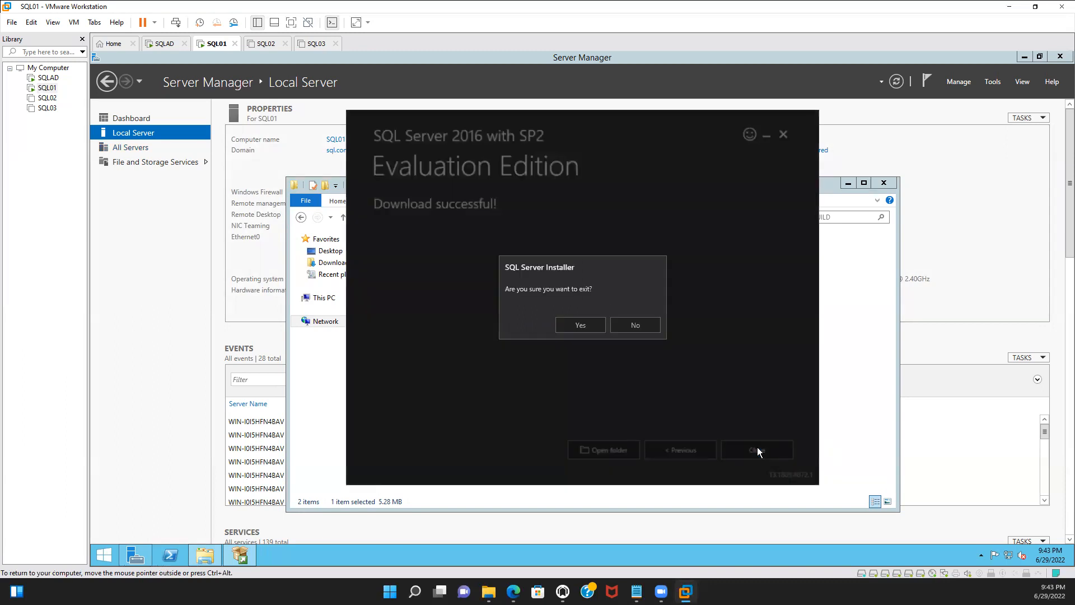
left_click(578, 323)
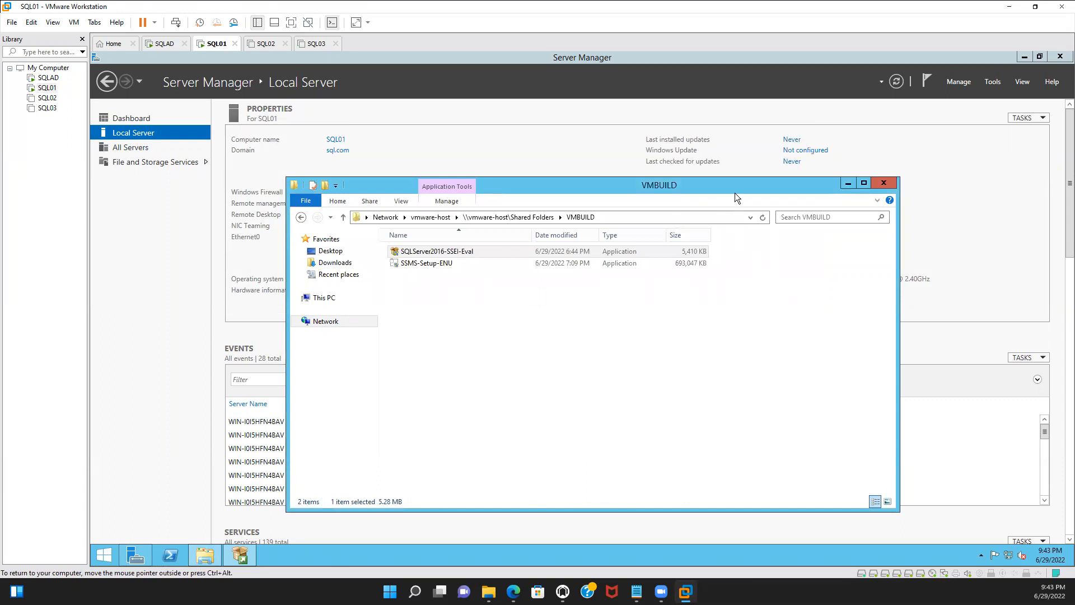
Open the SQLServer2016SP2-FullSlipstream-x64-ENU image from Downloads and launch its setup, approving the administrator prompt
left_click_drag(738, 188, 534, 226)
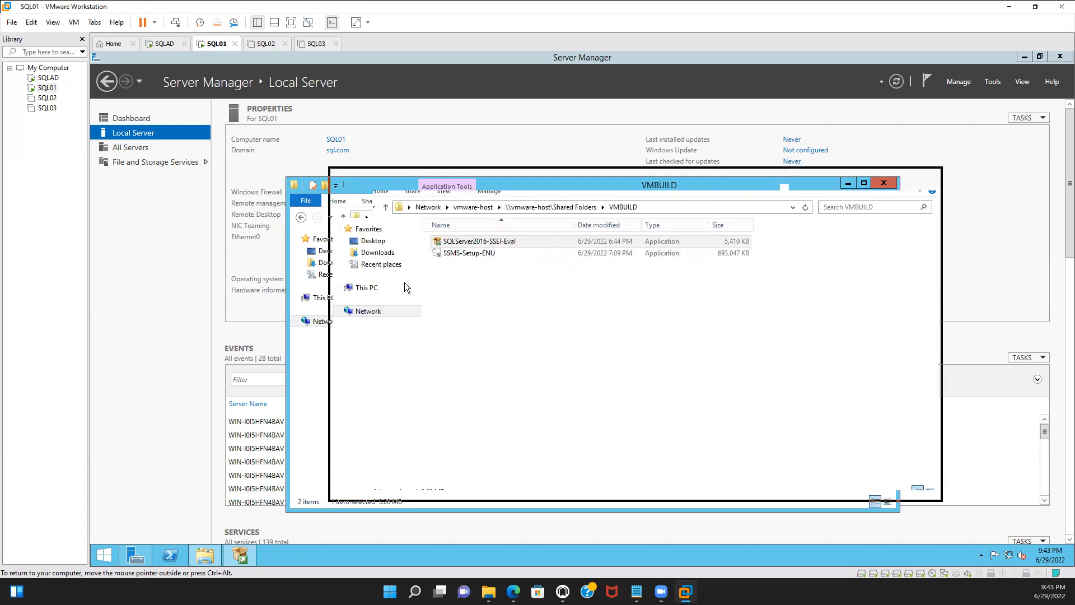
left_click(388, 255)
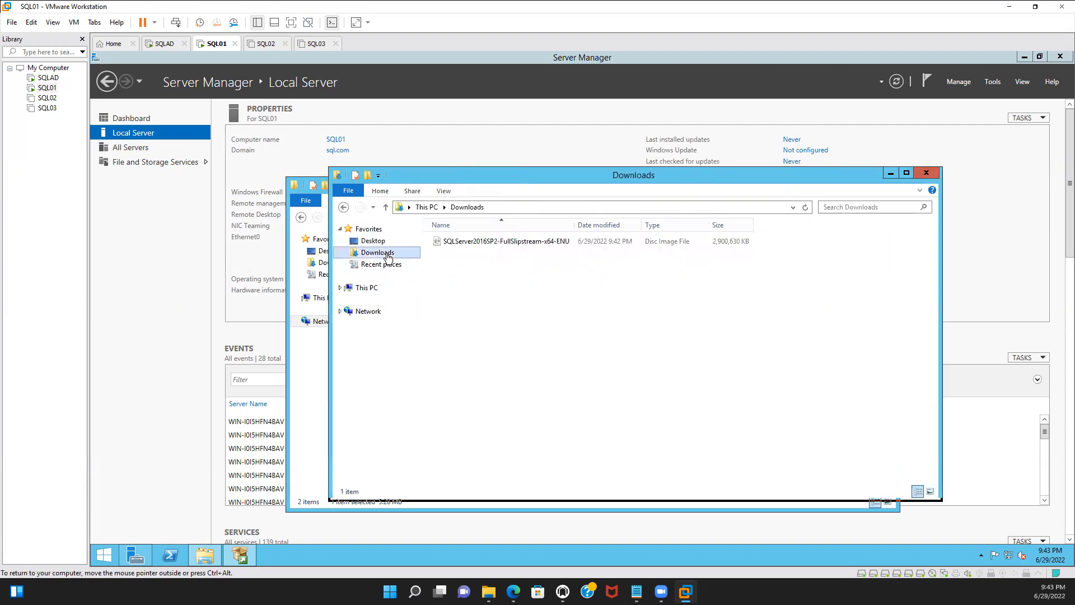
double_click(527, 243)
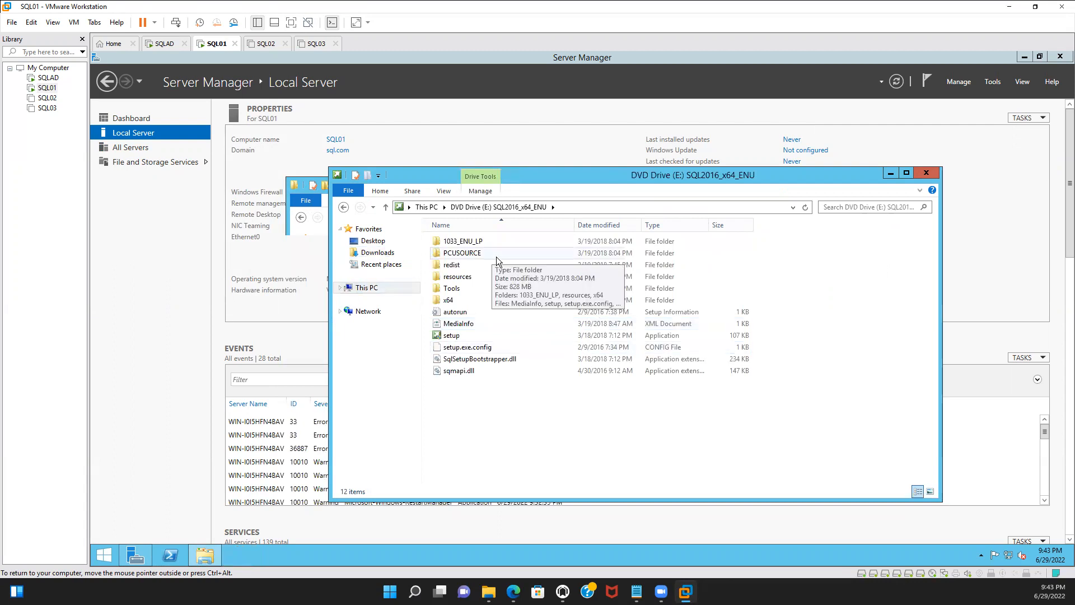
left_click(477, 339)
double_click(477, 336)
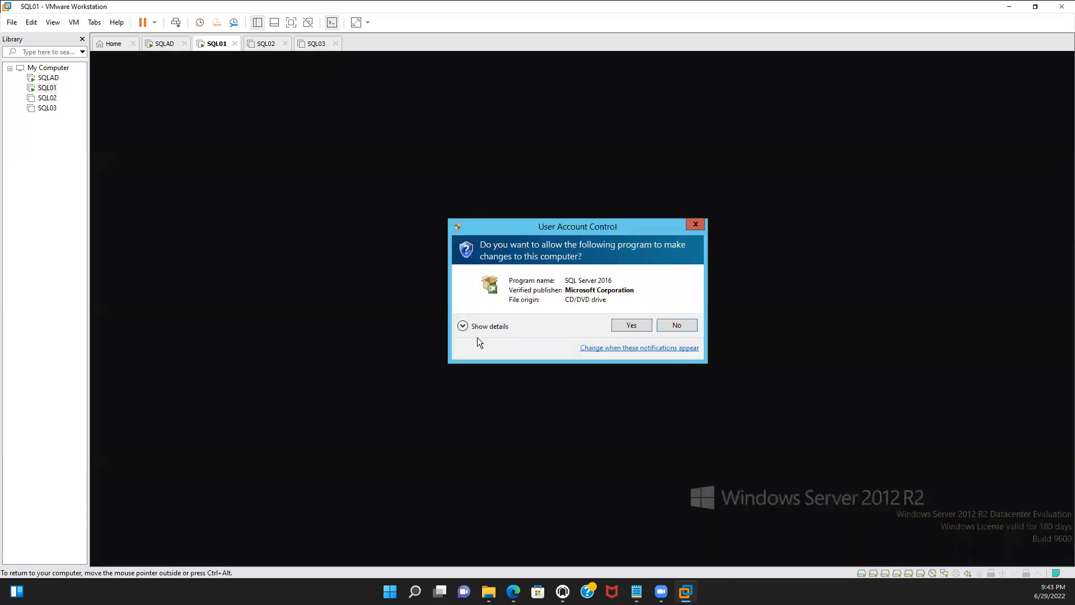
left_click(632, 326)
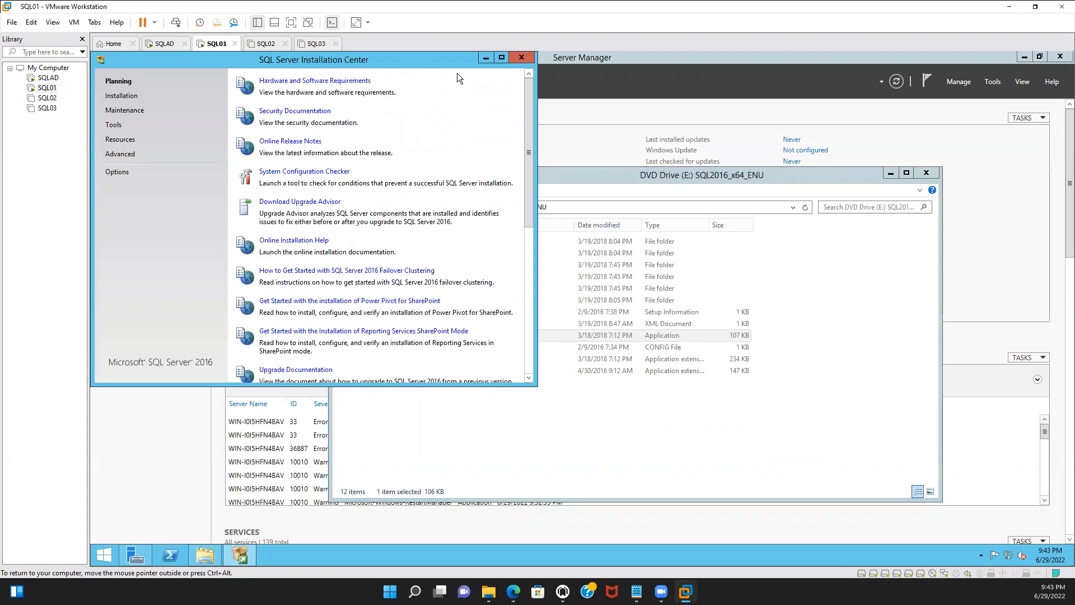
Start a new SQL Server stand-alone installation from the Installation section of the Installation Center
left_click(131, 102)
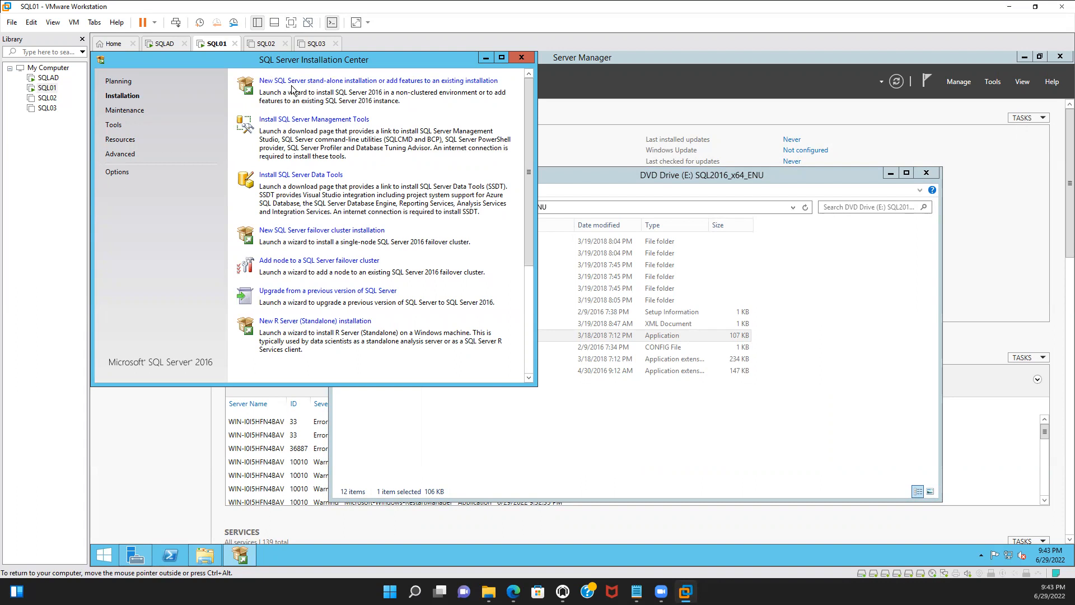
left_click(378, 83)
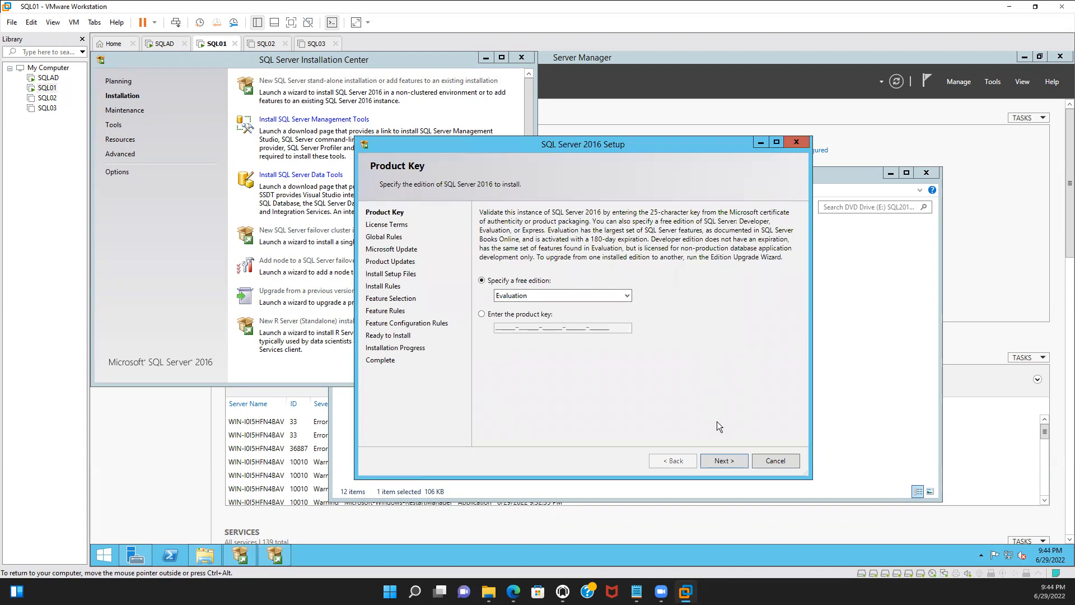
Keep the Evaluation edition, accept the license terms, and advance past Microsoft Update and the Install Rules check
left_click(721, 460)
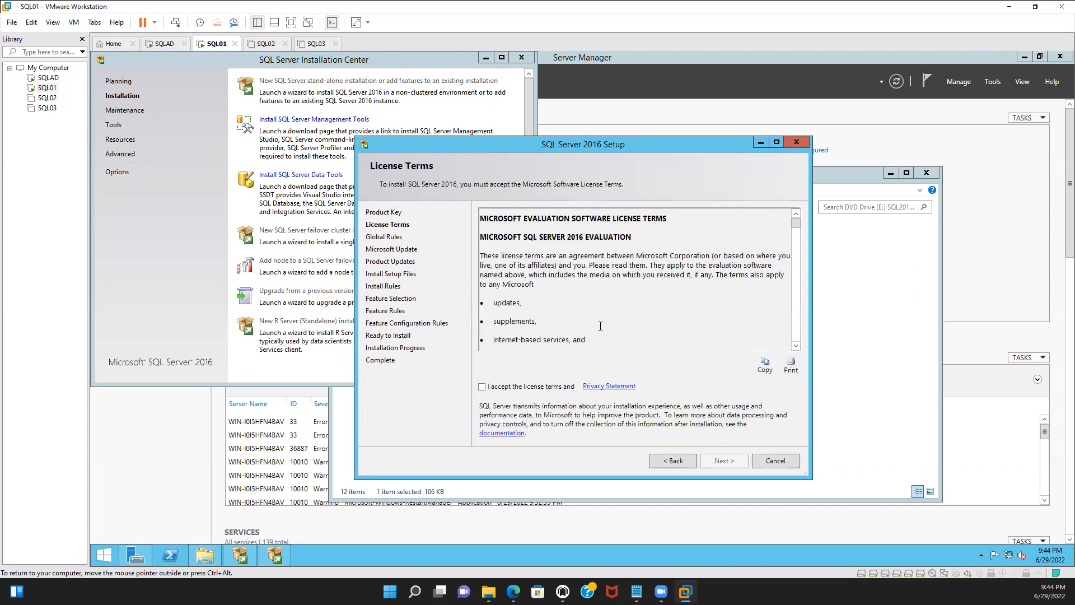
left_click(482, 387)
left_click(734, 462)
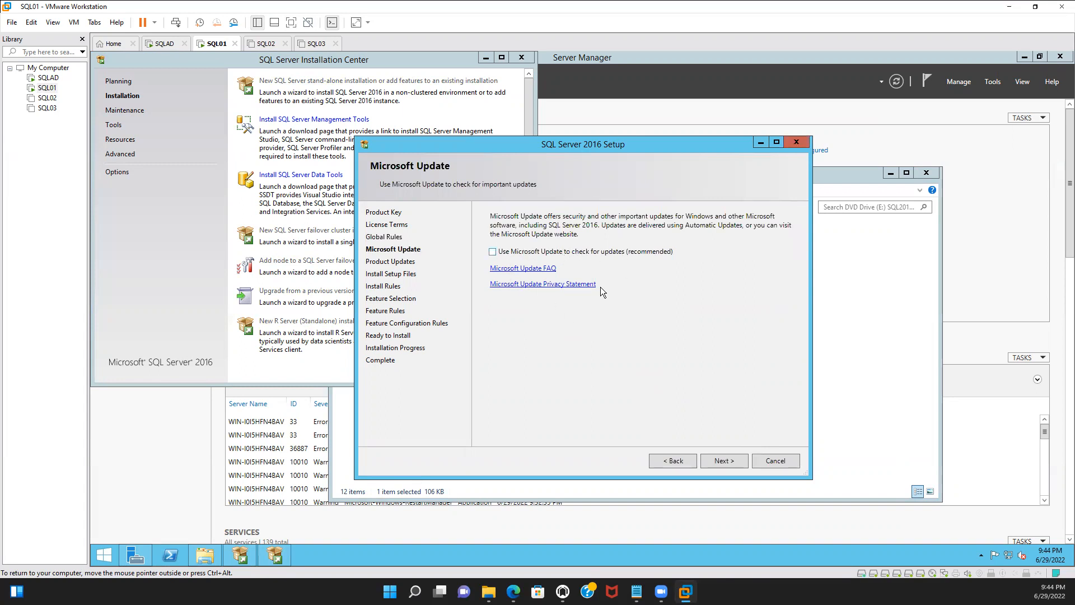
left_click(723, 461)
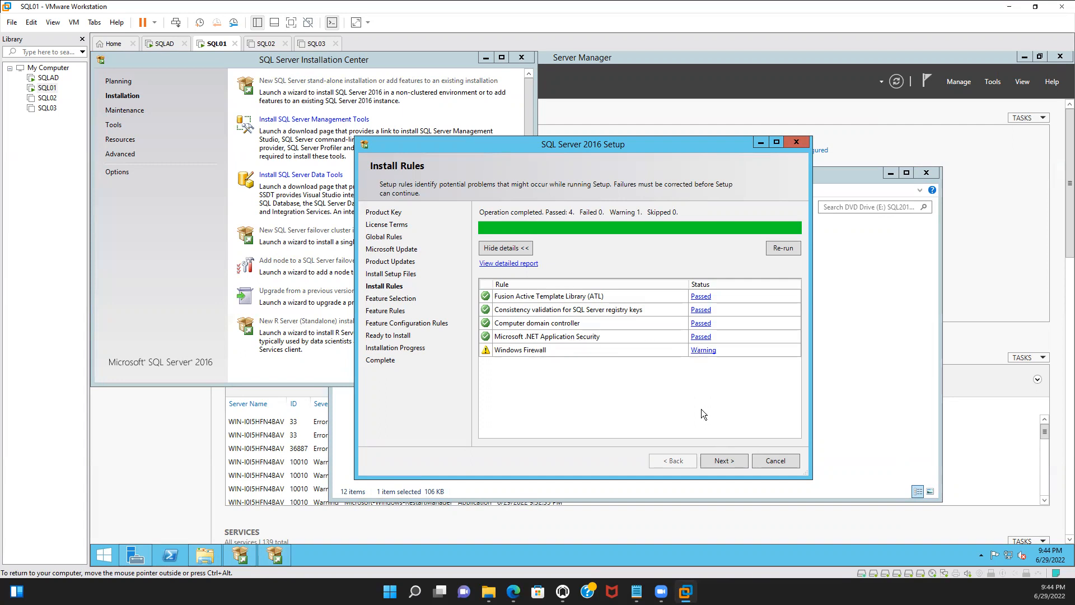
left_click(725, 461)
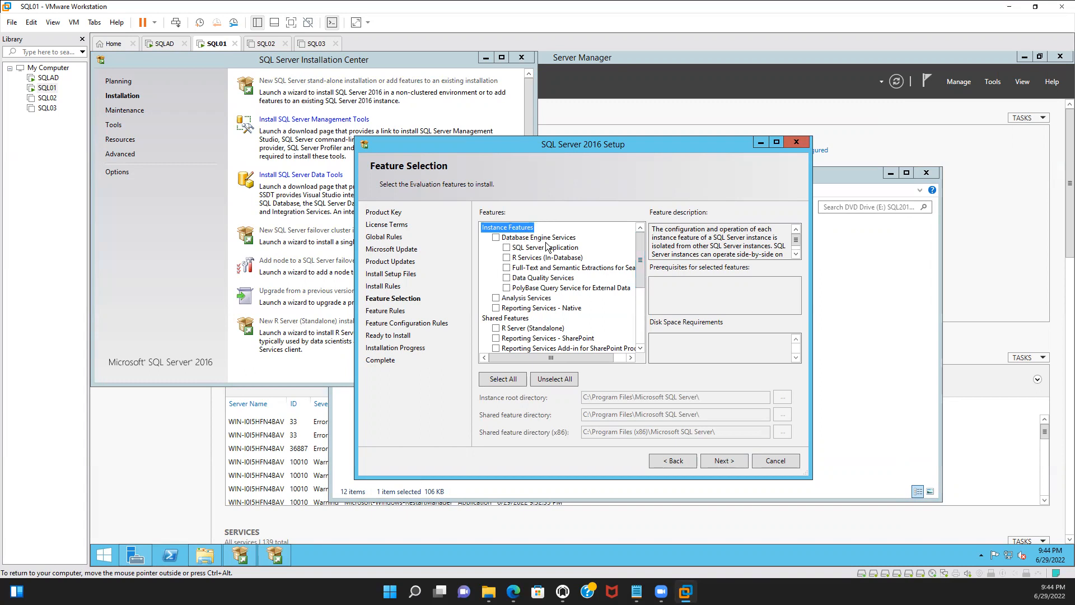
Select Database Engine Services, Data Quality Client and Client Tools Connectivity in the feature list
left_click(496, 238)
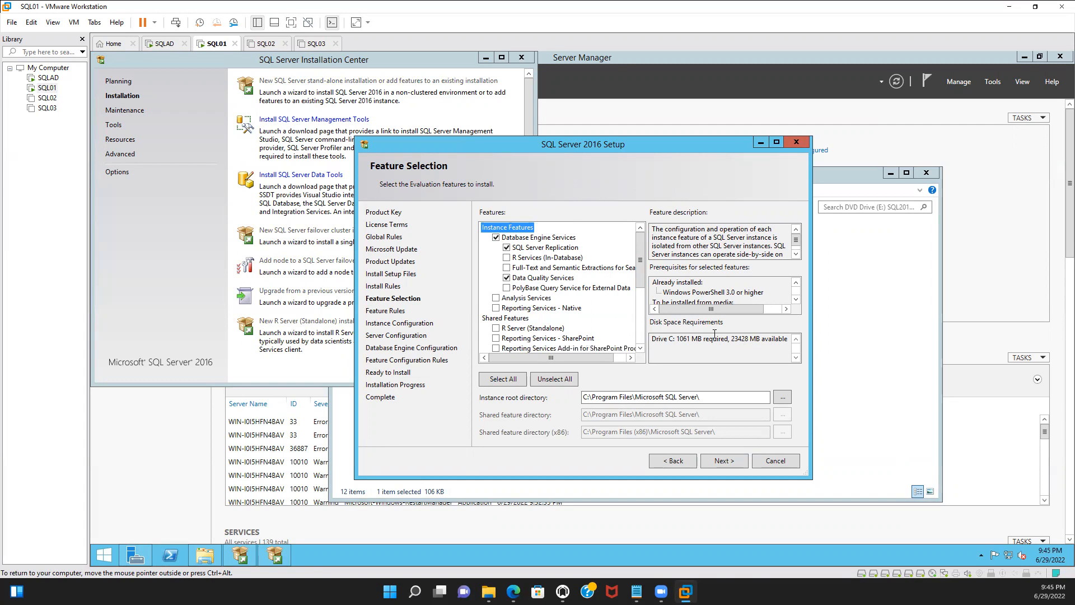
left_click(640, 349)
left_click(640, 349)
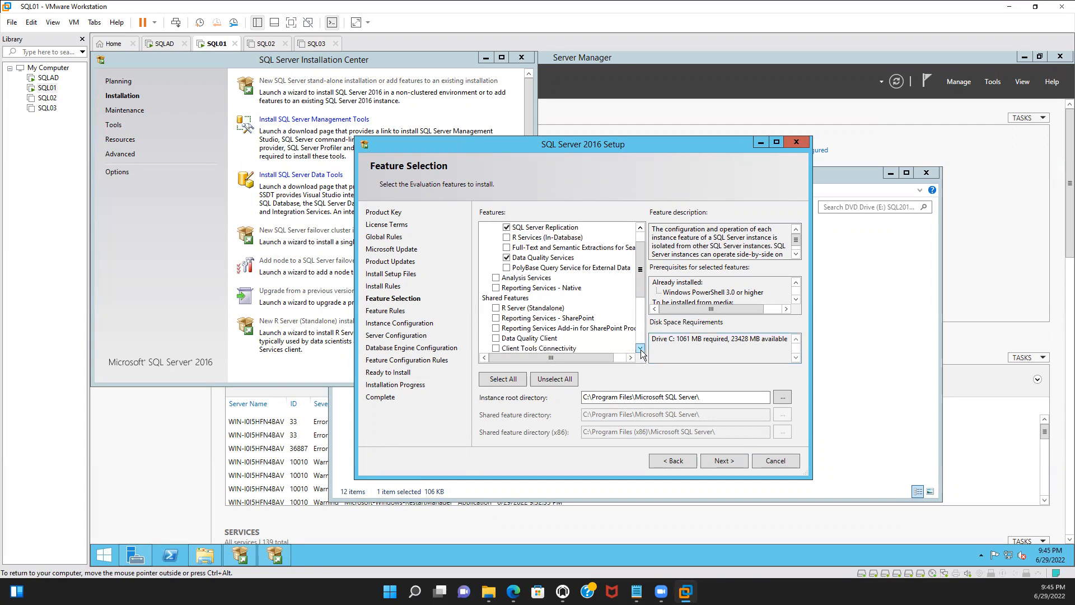
left_click(640, 349)
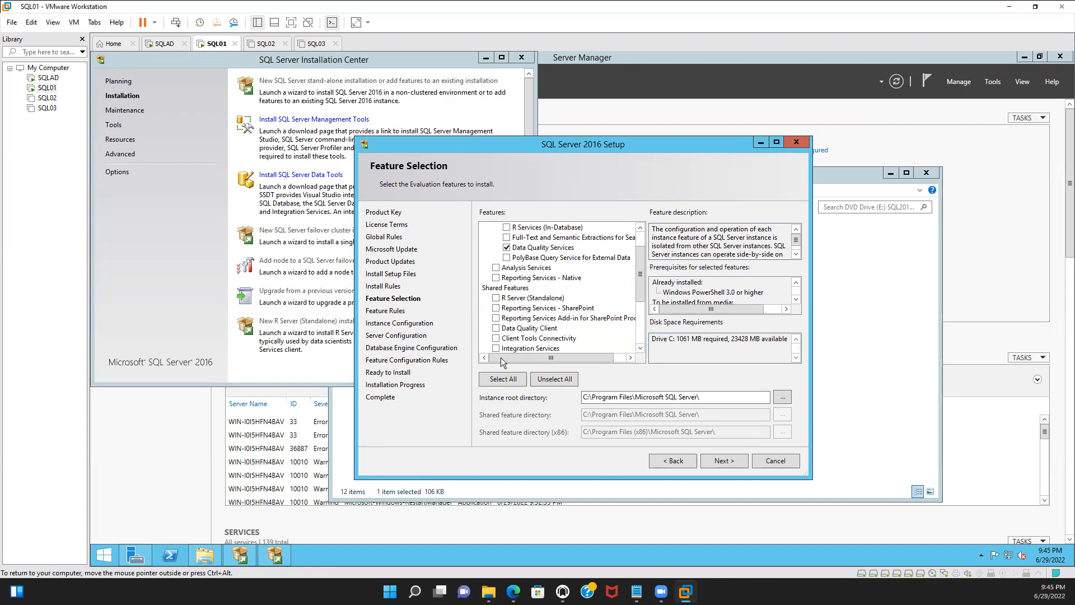
left_click(496, 328)
left_click(497, 341)
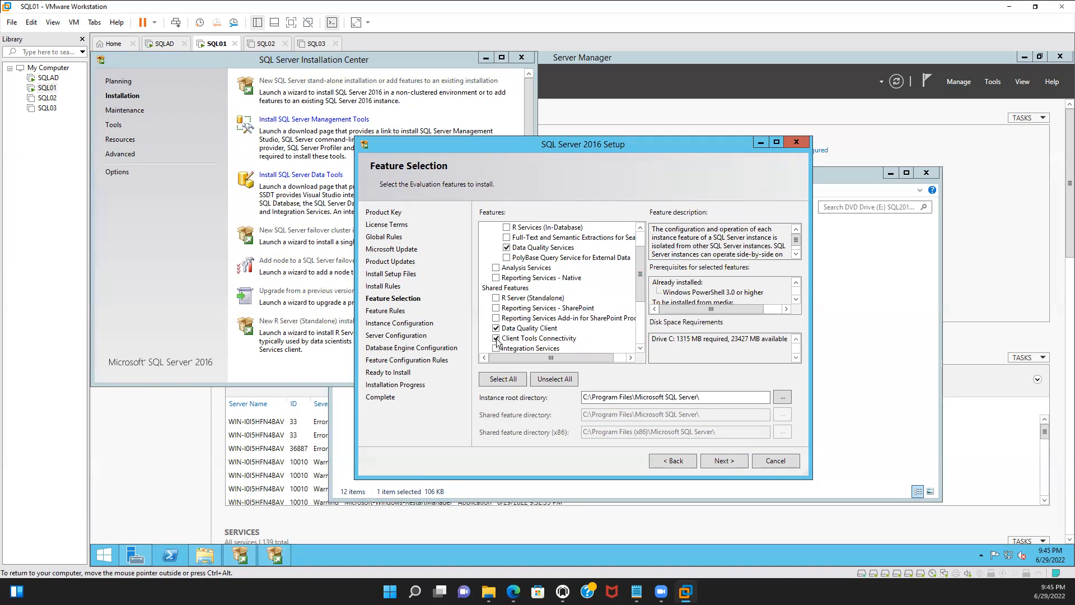
Also select Client Tools SDK, SQL Client Connectivity SDK and Master Data Services, and continue to instance configuration
left_click(642, 349)
left_click(640, 348)
left_click(641, 349)
left_click(640, 348)
left_click(640, 349)
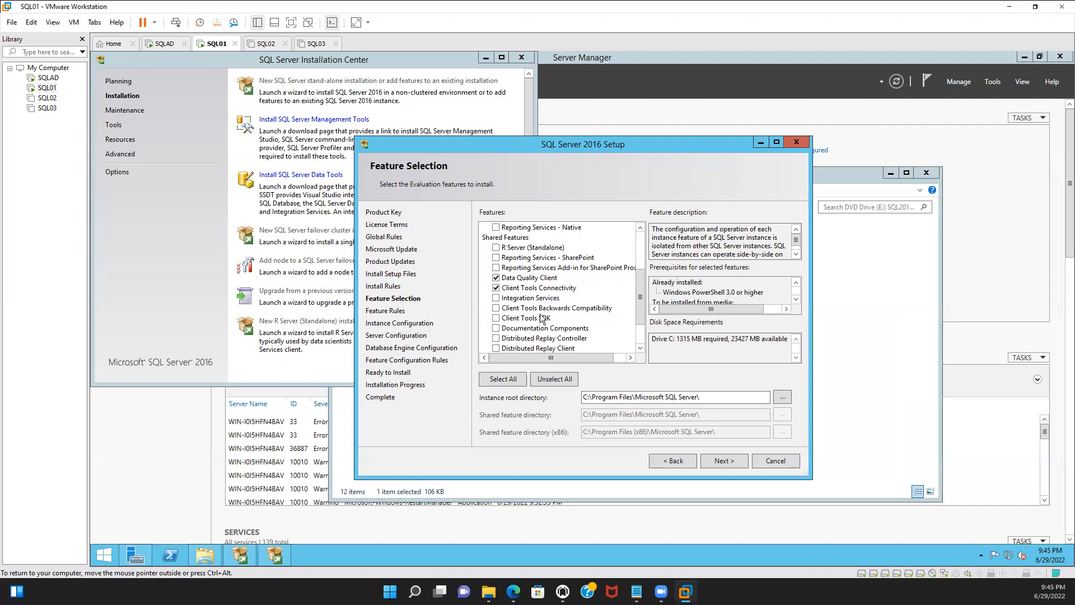
left_click(640, 349)
left_click(640, 350)
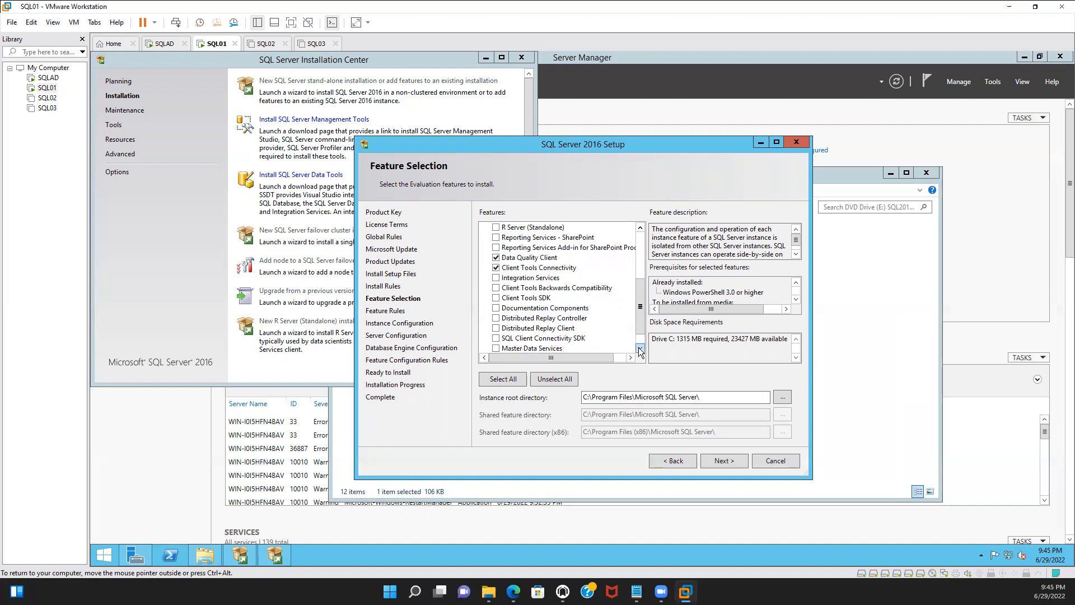
left_click(641, 350)
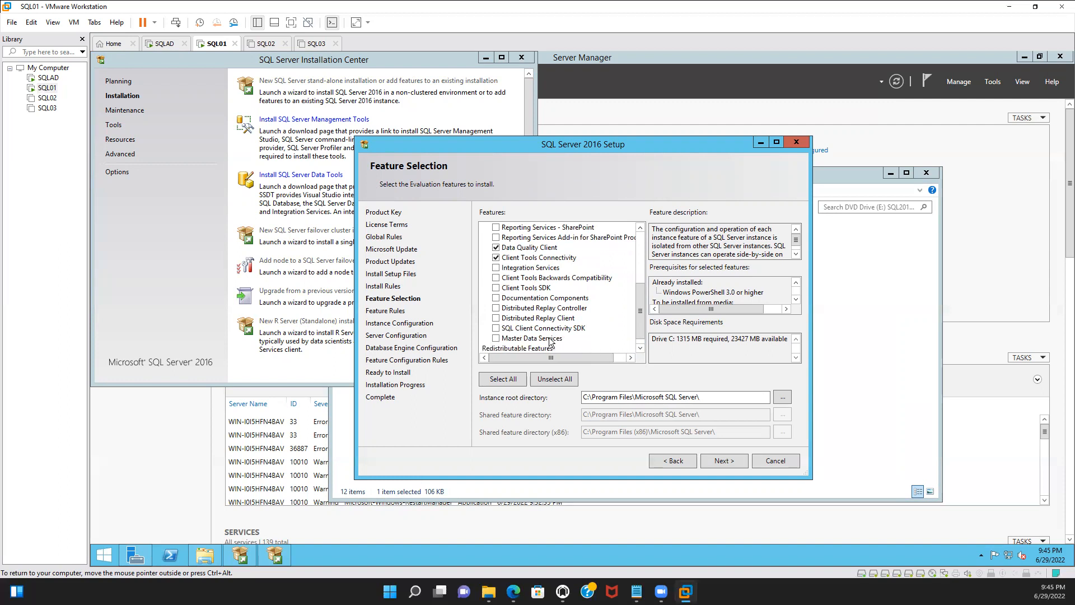
left_click(496, 288)
left_click(496, 328)
left_click(495, 339)
left_click(727, 461)
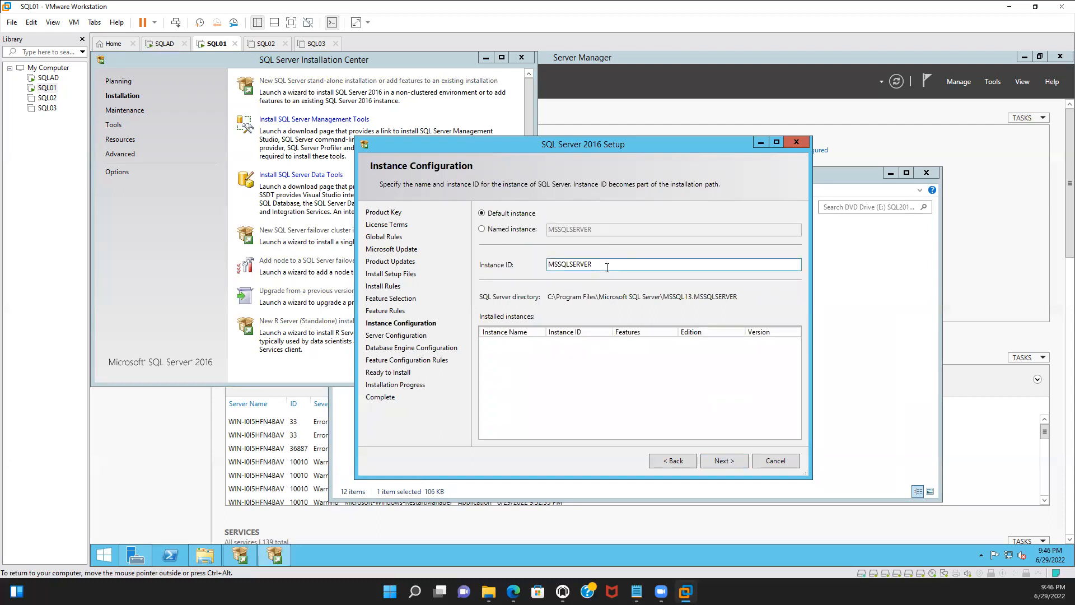
Keep the default MSSQLSERVER instance and browse for an account for the SQL Server Agent service
left_click(727, 460)
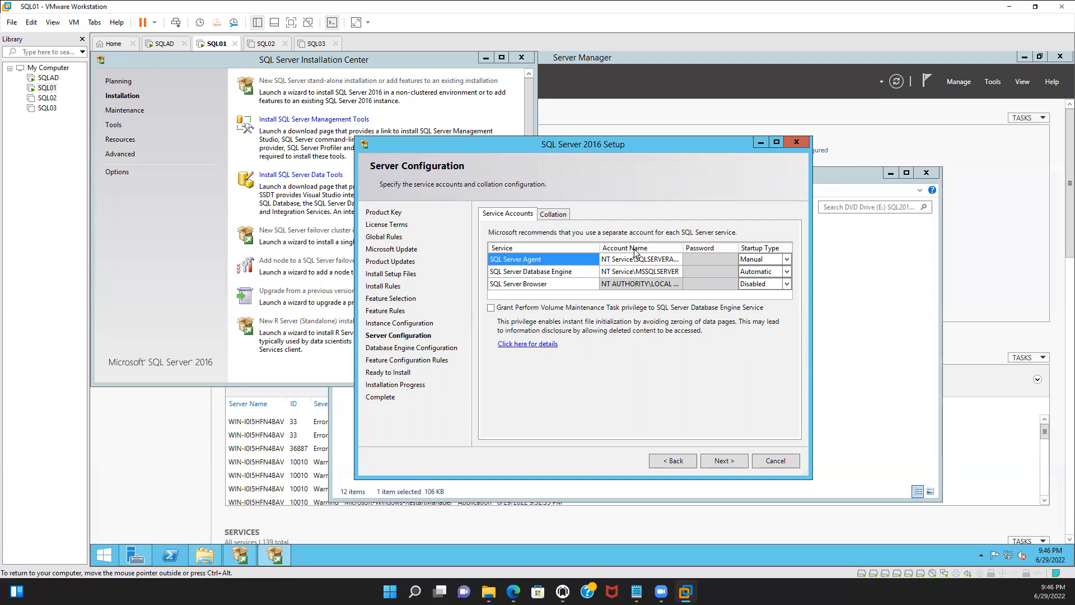
left_click(679, 259)
left_click(677, 260)
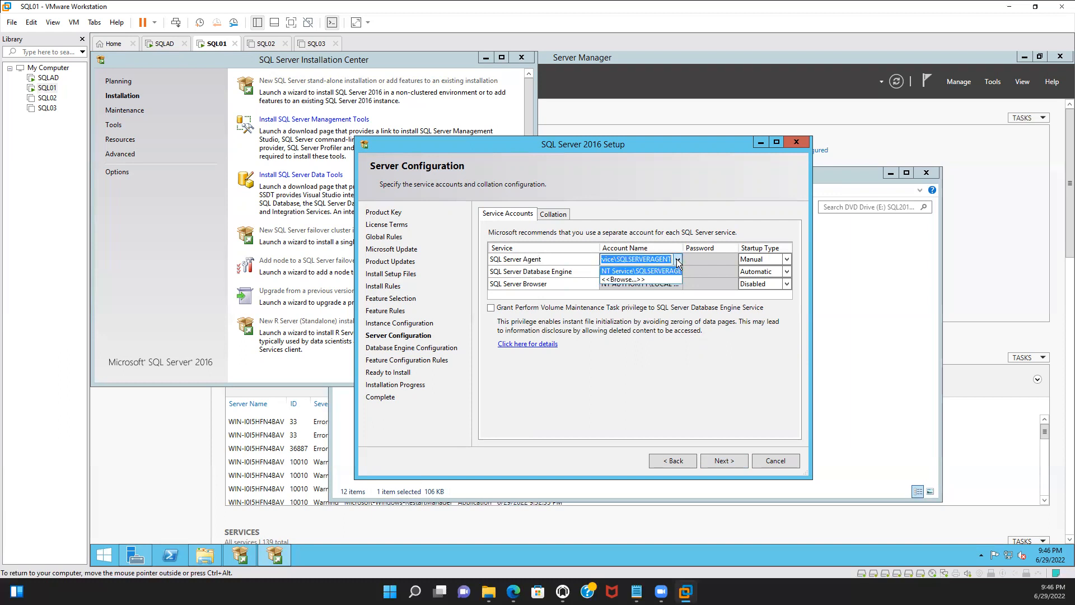
left_click(636, 280)
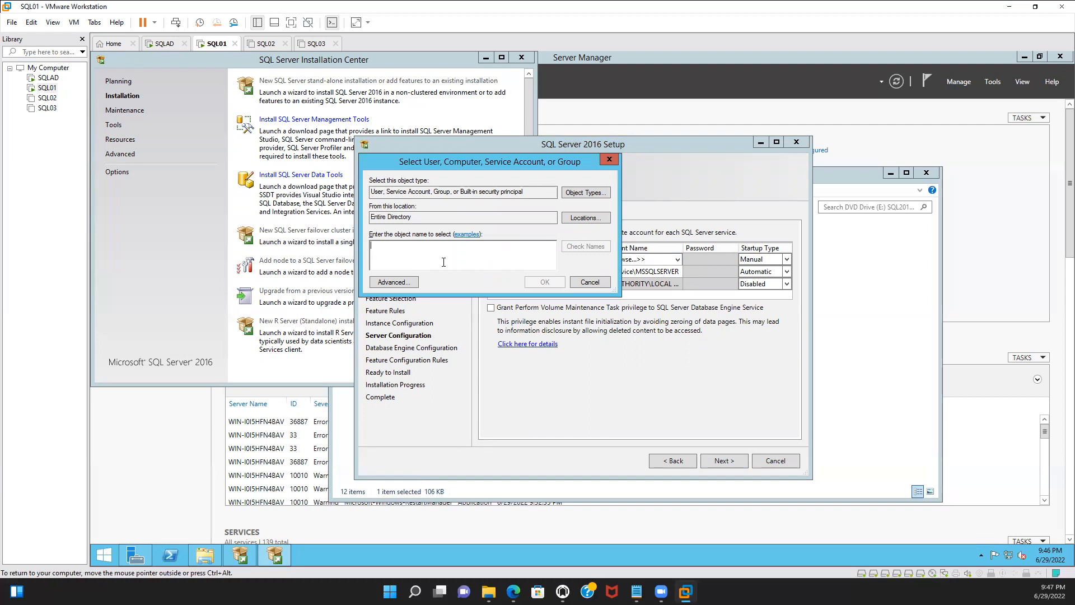
Enter the ssms user as the object name, check the name and confirm the selection
type("ssmms")
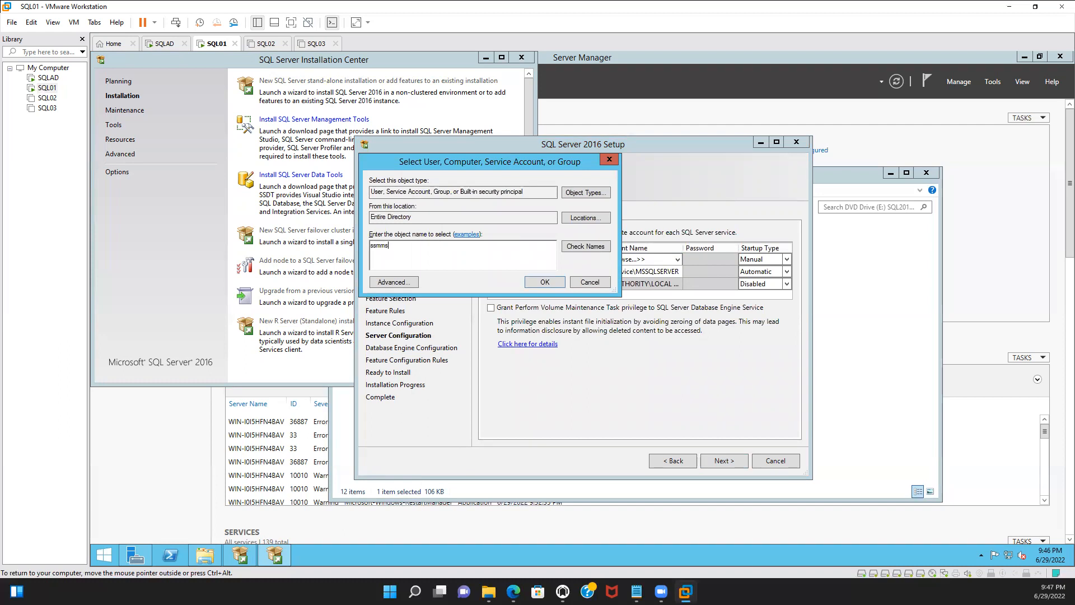
key("BackSpace")
type("s")
left_click(584, 247)
left_click(543, 283)
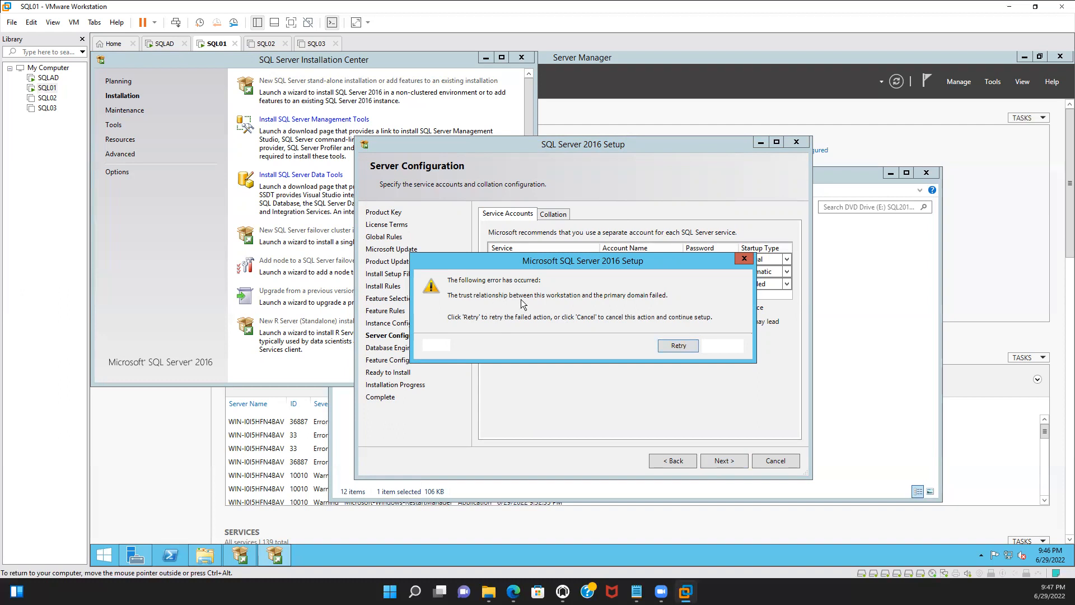
Retry the domain lookup, then cancel the error and dismiss the user account error
left_click(680, 346)
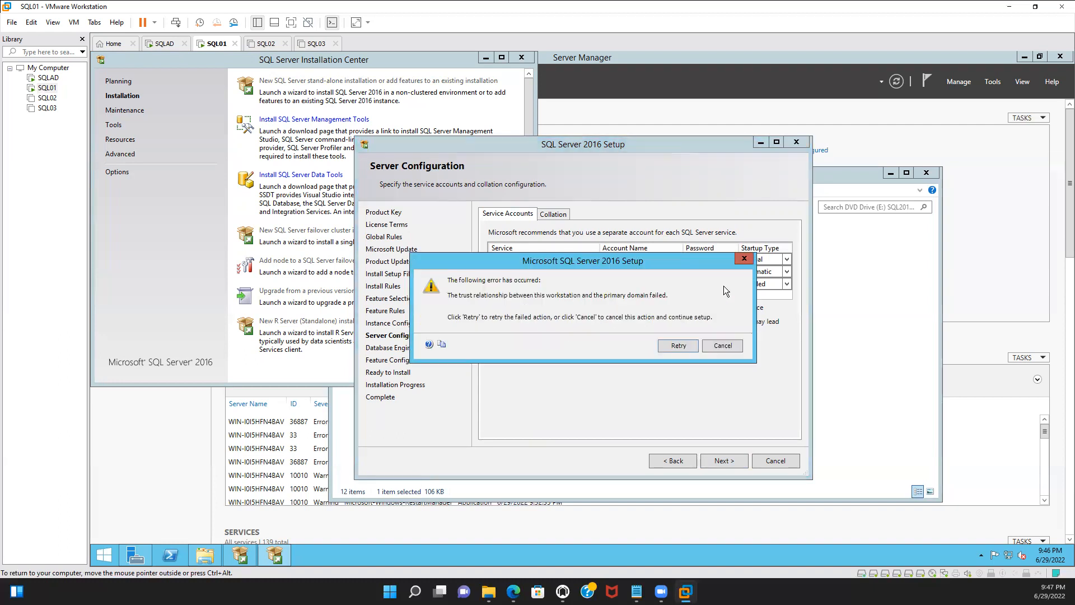
left_click(723, 346)
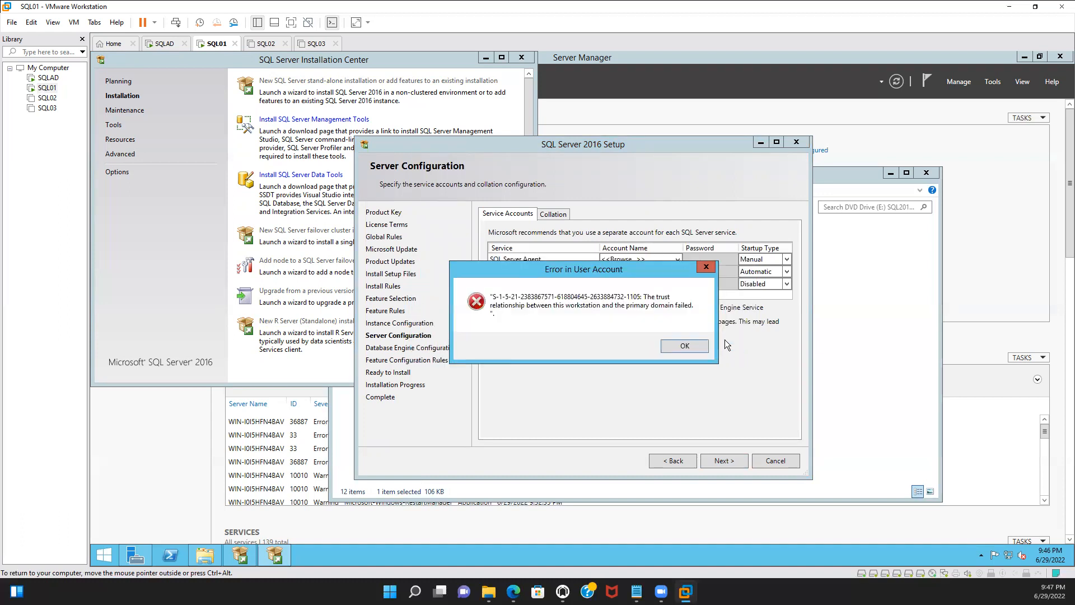
left_click(692, 345)
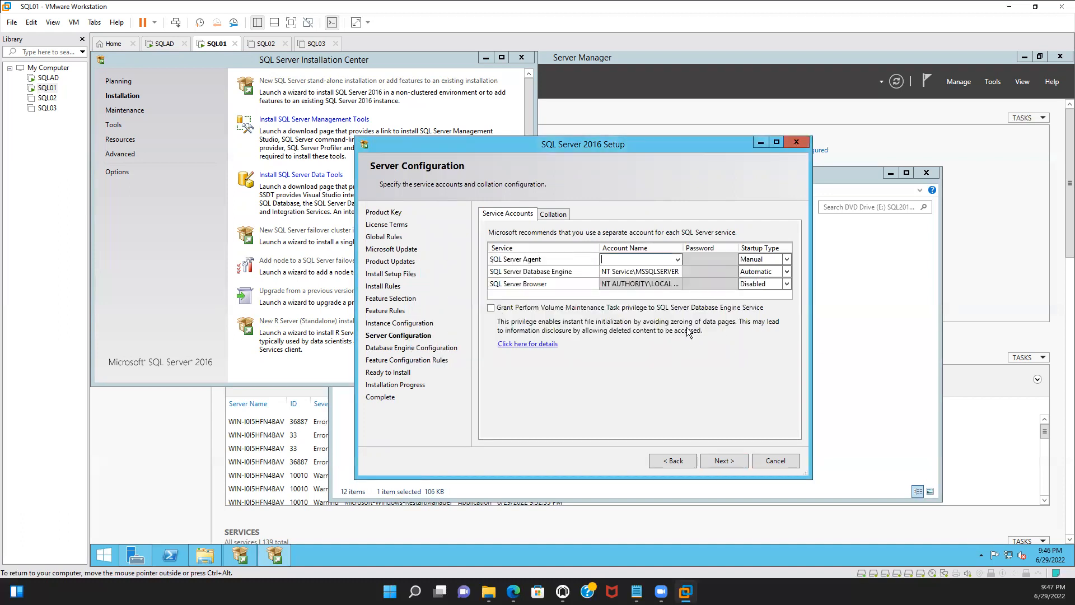
Cancel SQL Server 2016 Setup and confirm quitting it
left_click(677, 260)
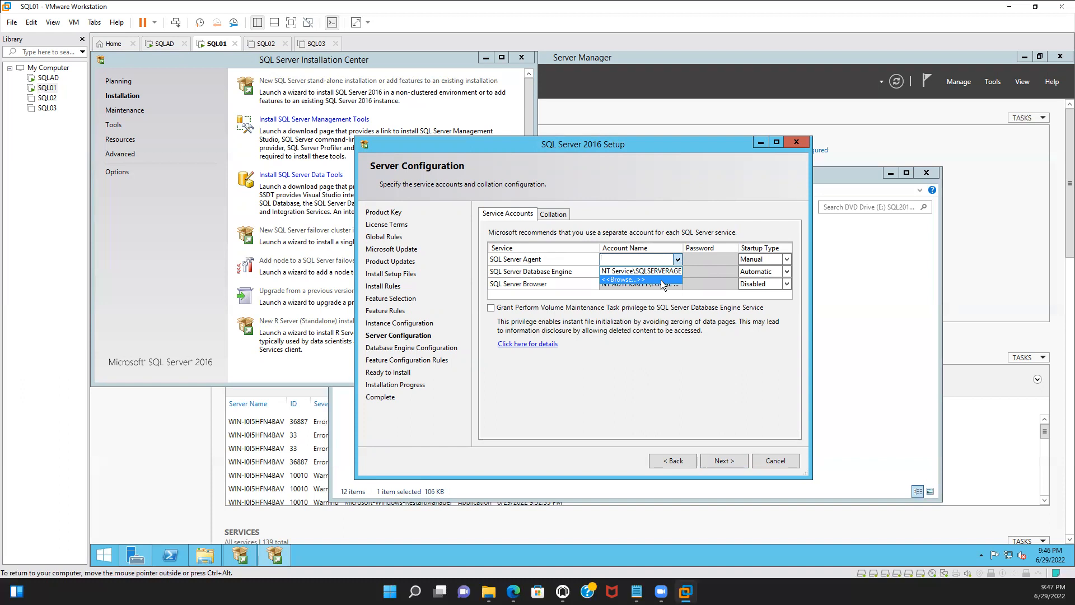
left_click(776, 461)
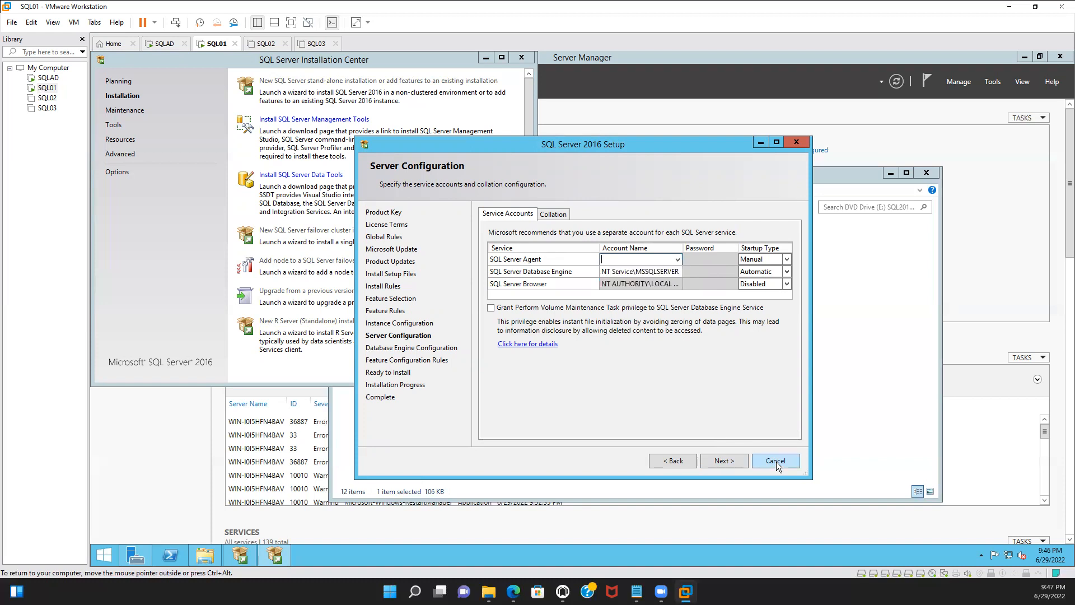
left_click(779, 461)
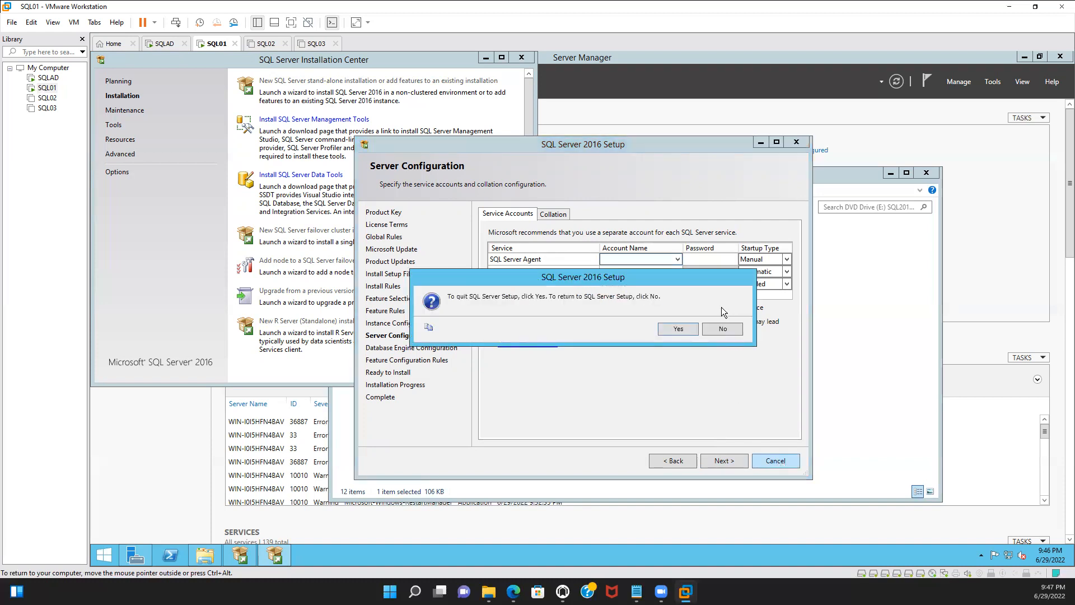
left_click(668, 331)
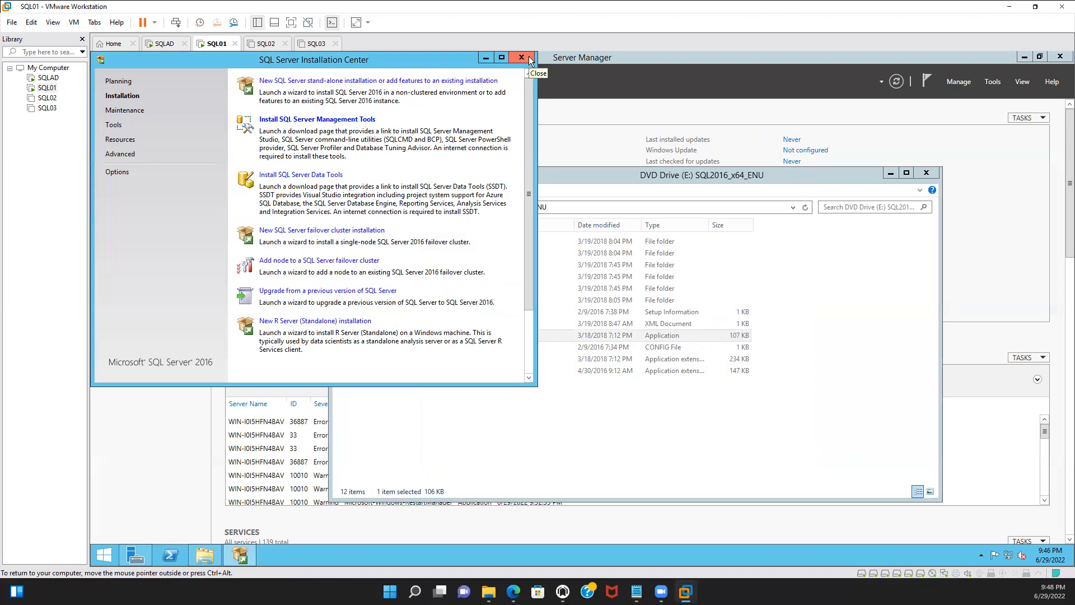
Close the DVD drive window and the SQL Server Installation Center, returning to the desktop
left_click(916, 174)
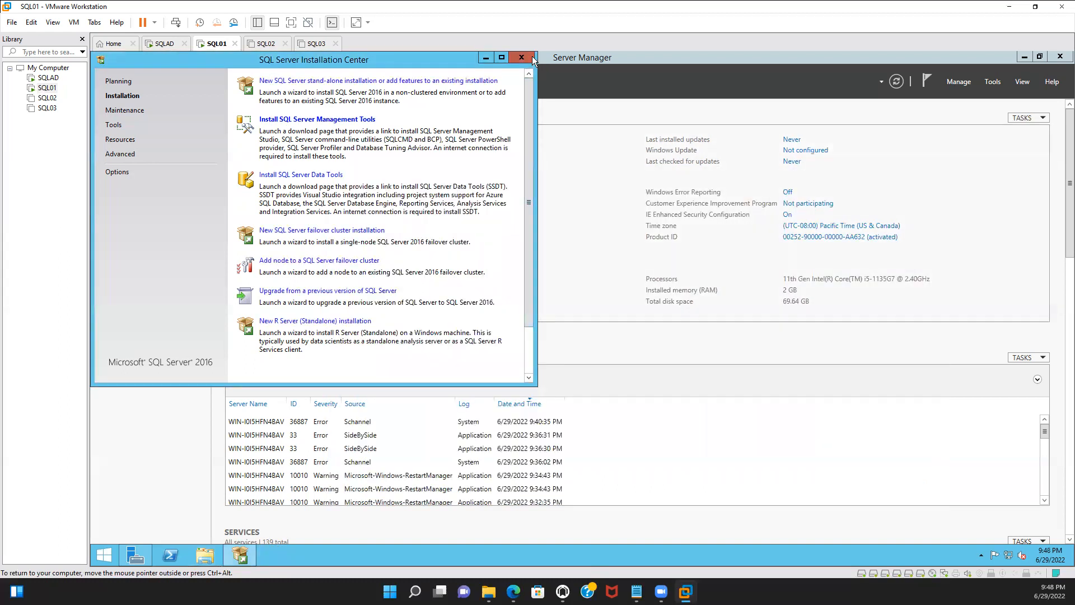
left_click(522, 58)
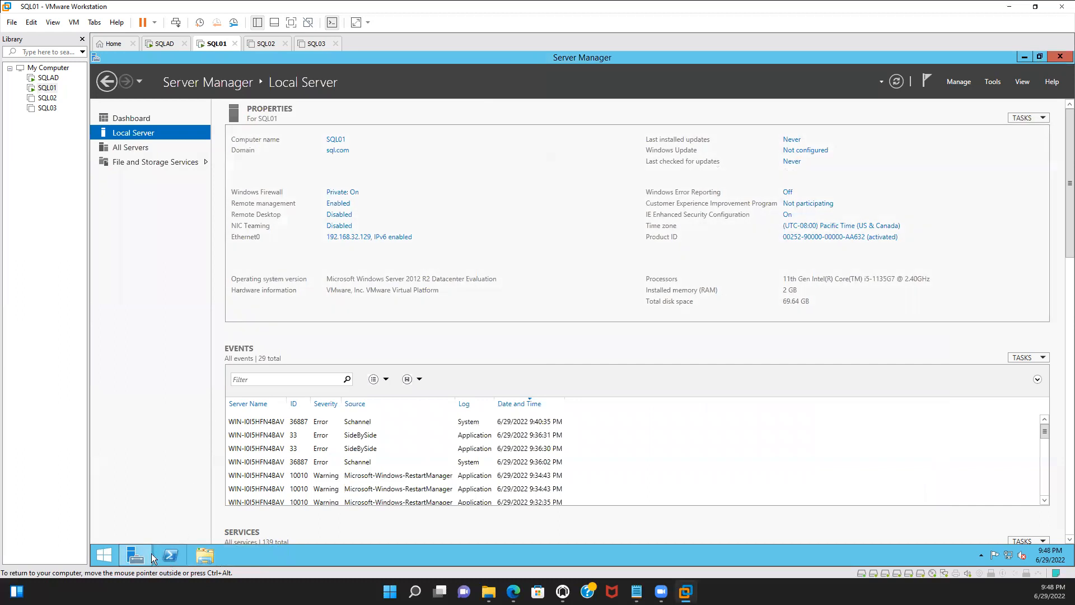
left_click(107, 546)
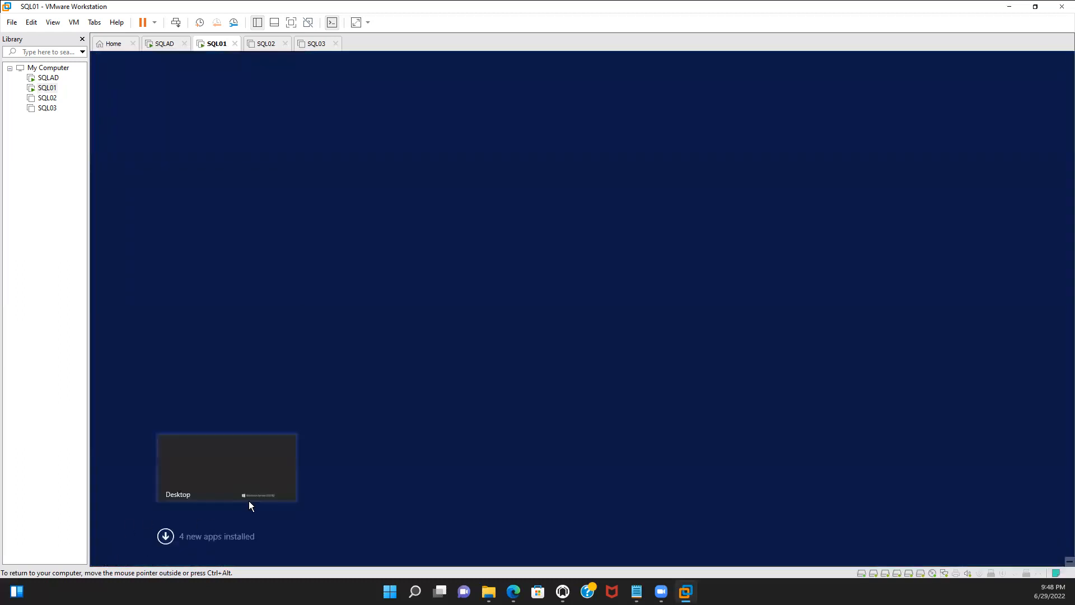
left_click(209, 480)
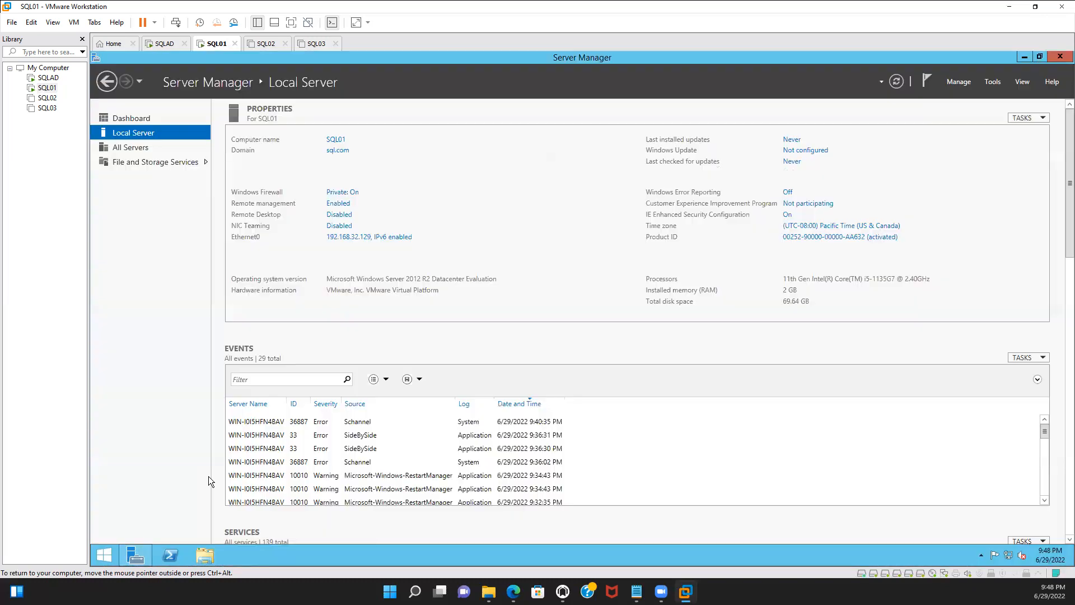
Restart the SQL01 server with the shutdown reason Other (Planned), restarting anyway
right_click(107, 555)
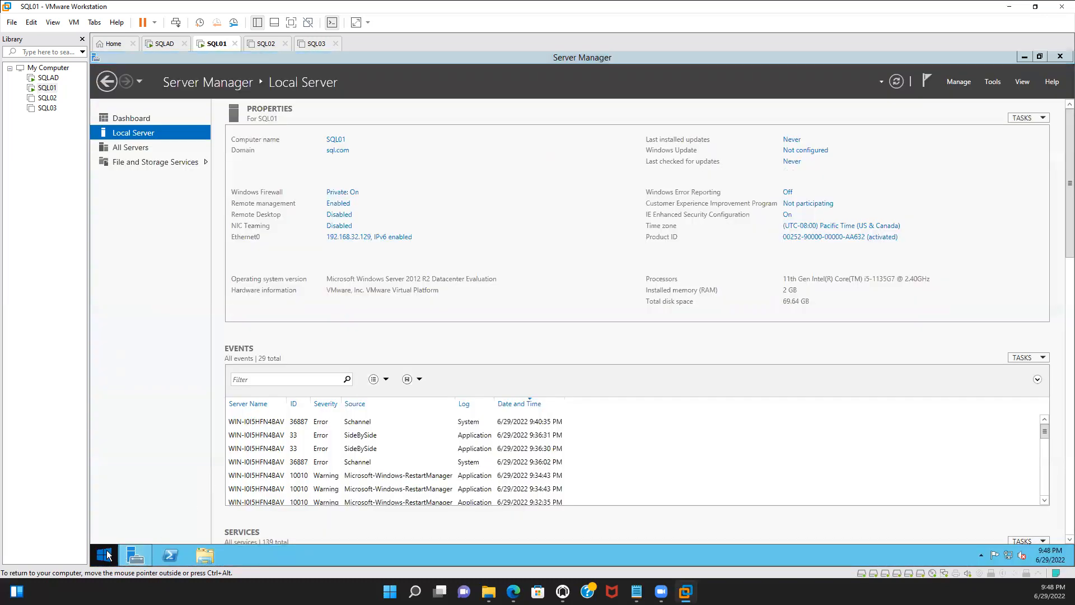
mouse_move(143, 533)
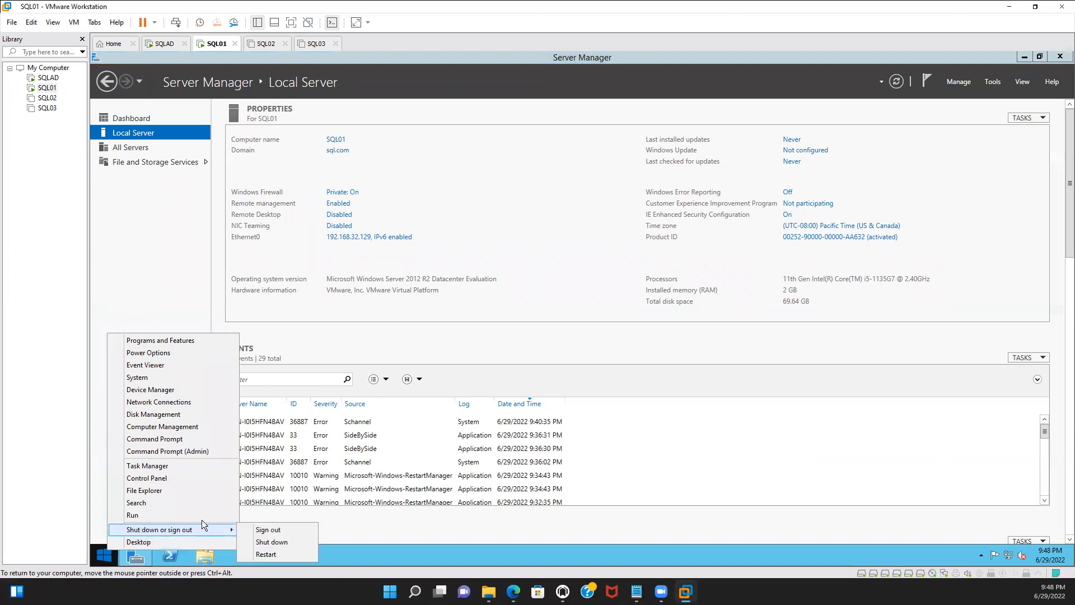
left_click(265, 554)
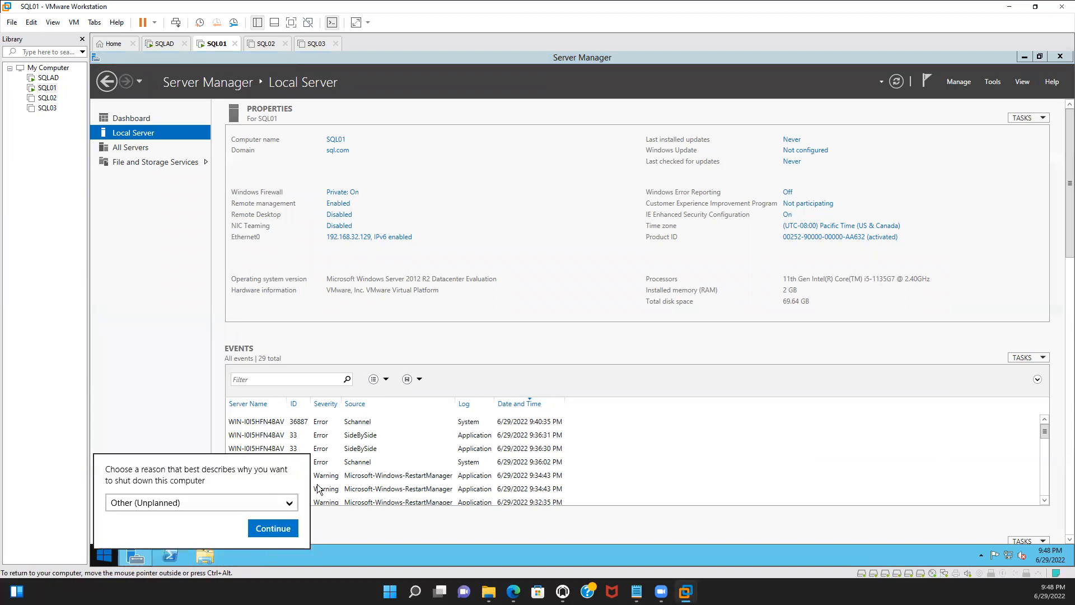
left_click(291, 503)
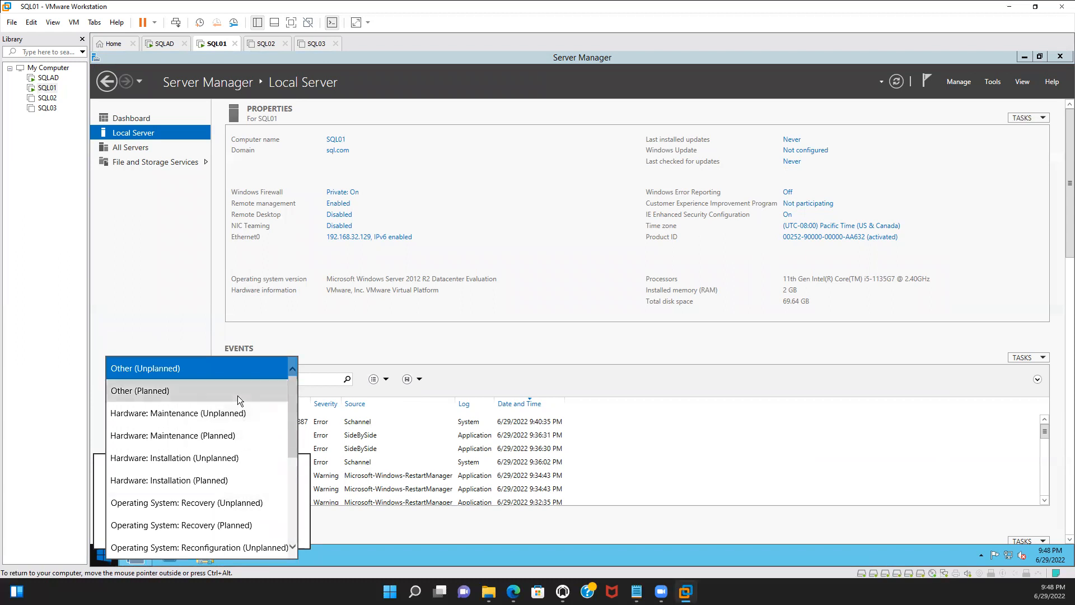
left_click(238, 392)
left_click(266, 531)
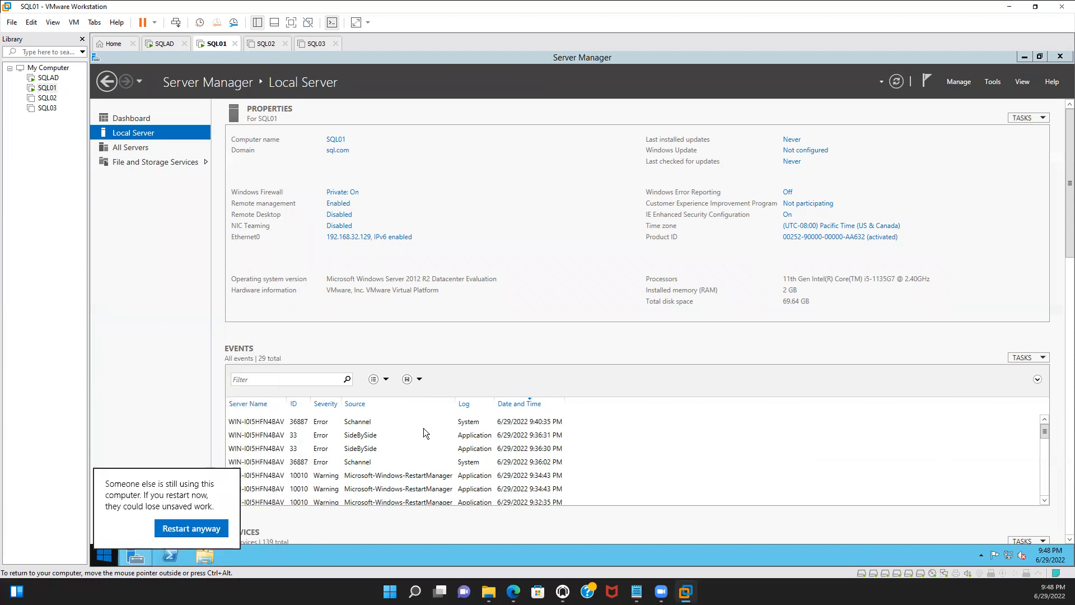
left_click(203, 532)
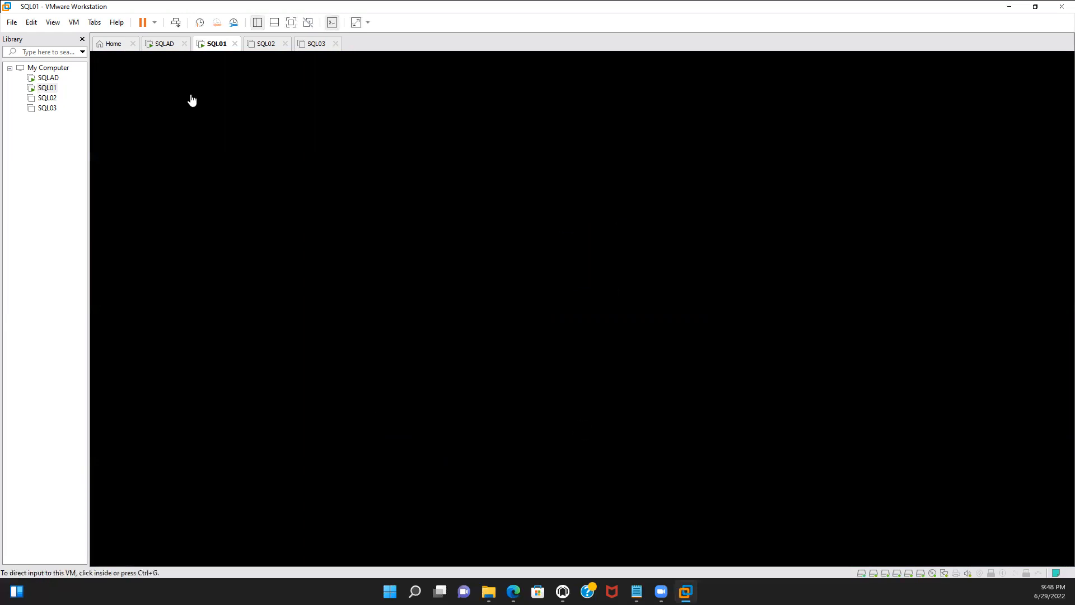
Switch to the SQLAD virtual machine and send Ctrl+Alt+Delete to reach its sign-in screen
left_click(164, 44)
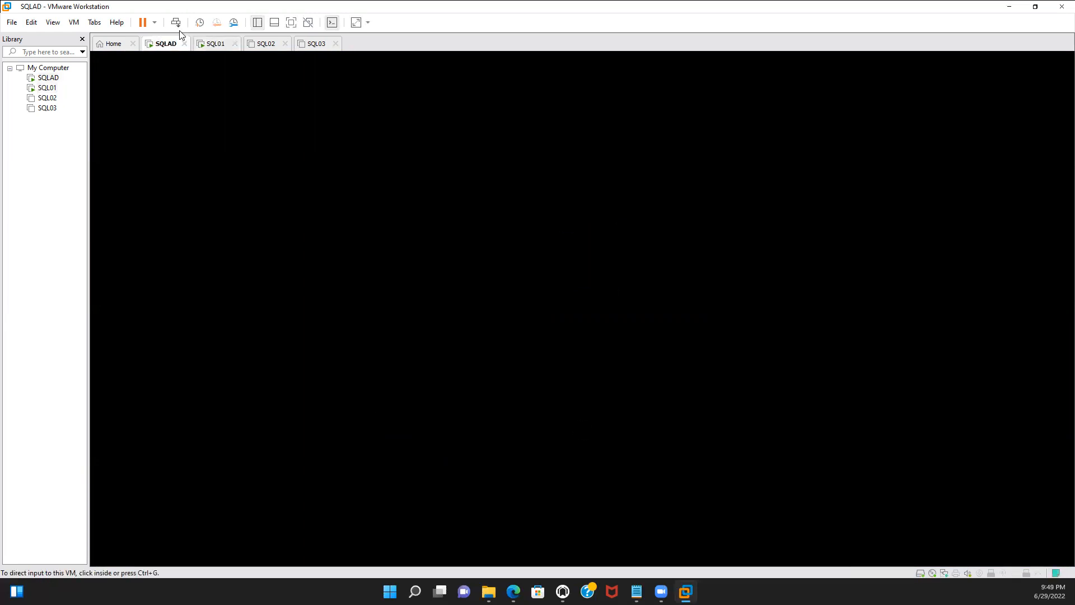
left_click(175, 24)
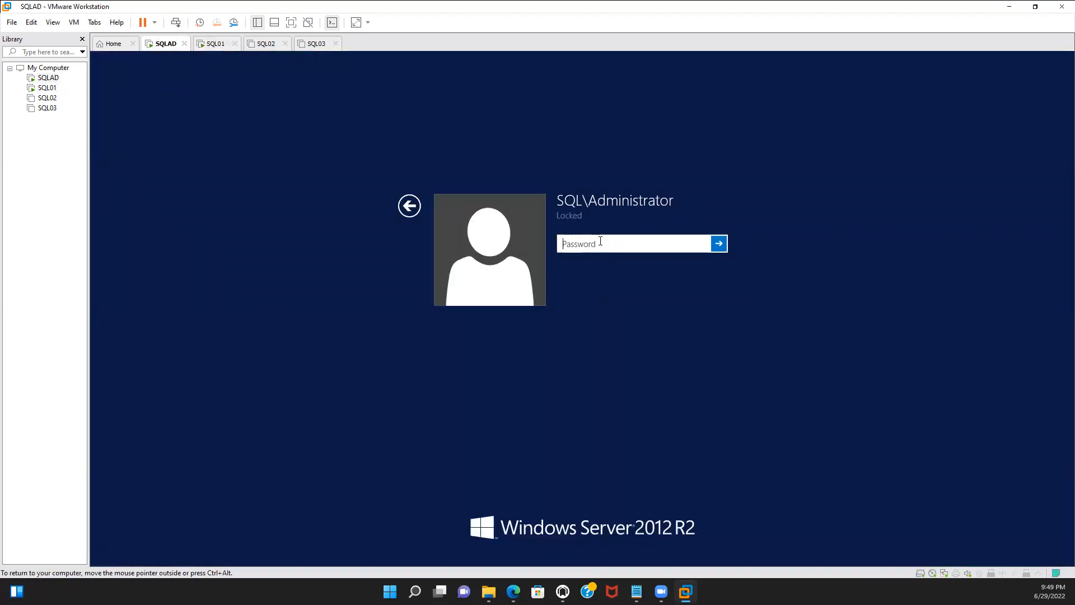
Sign in to SQLAD as SQL\Administrator with the account password
type("*********")
key("Return")
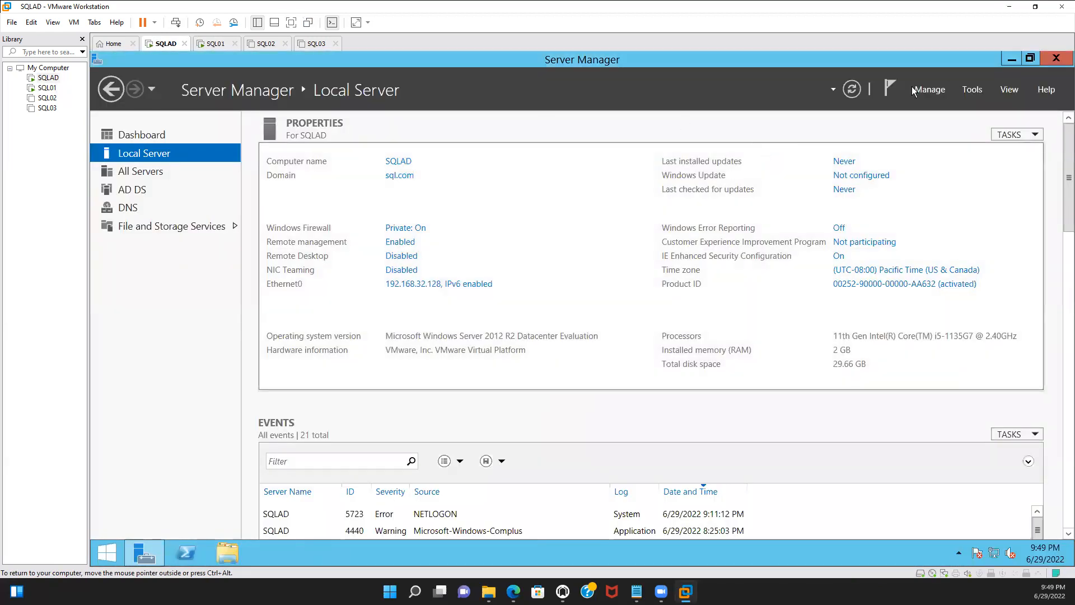
Open Active Directory Users and Computers, examine the sql.com Computers container, and close the console
left_click(971, 91)
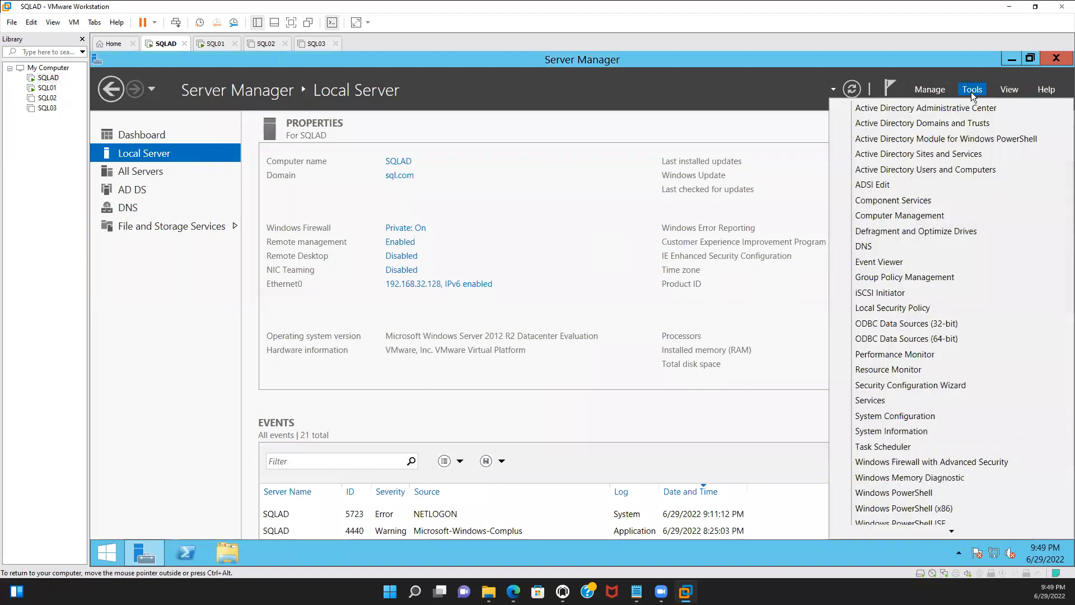
left_click(946, 169)
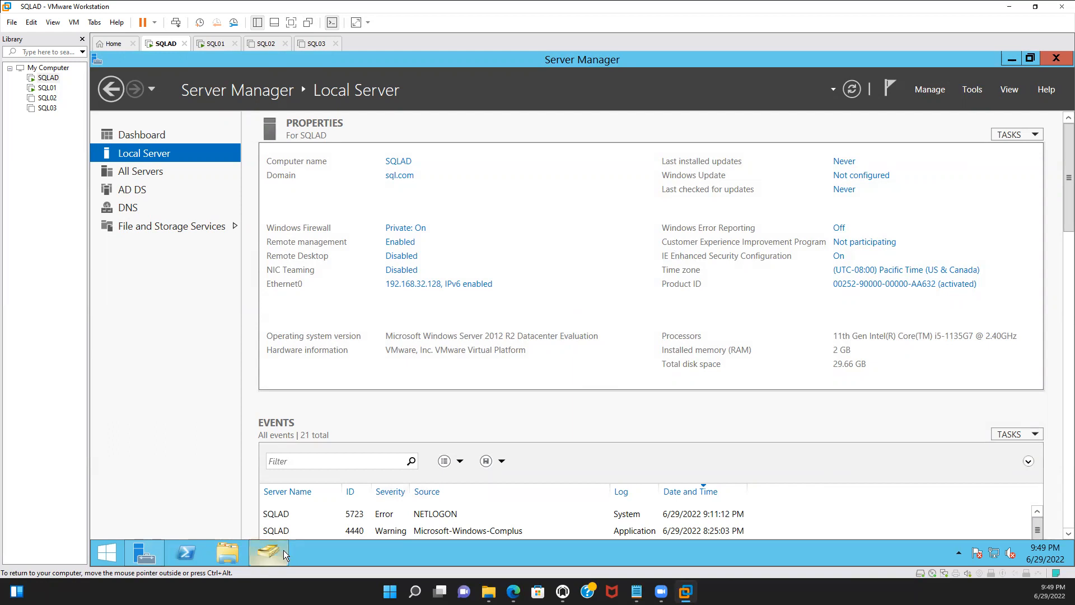
mouse_move(284, 549)
left_click(288, 513)
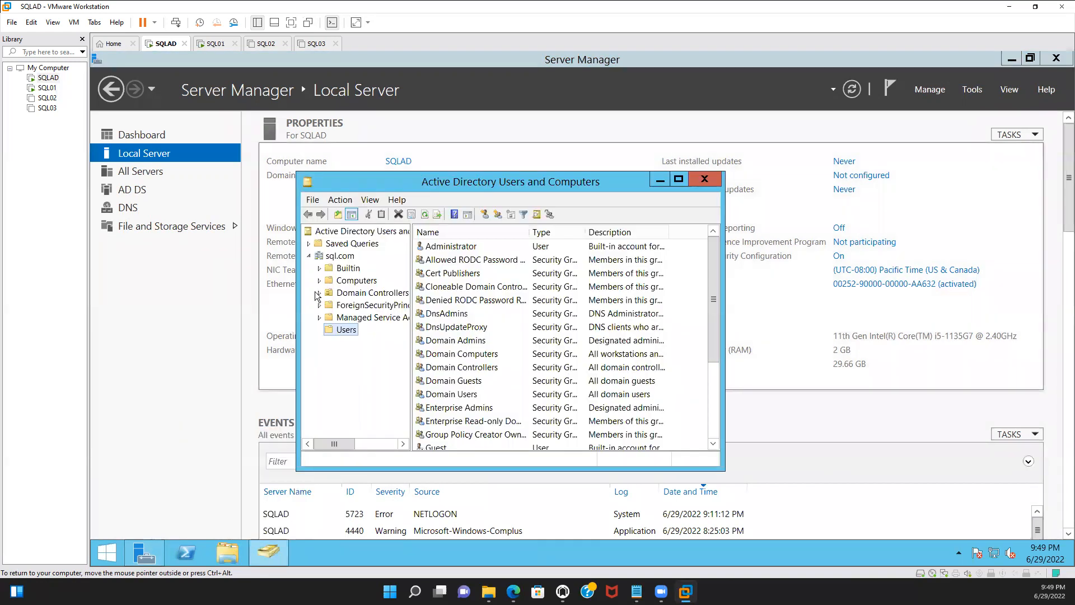
left_click(349, 282)
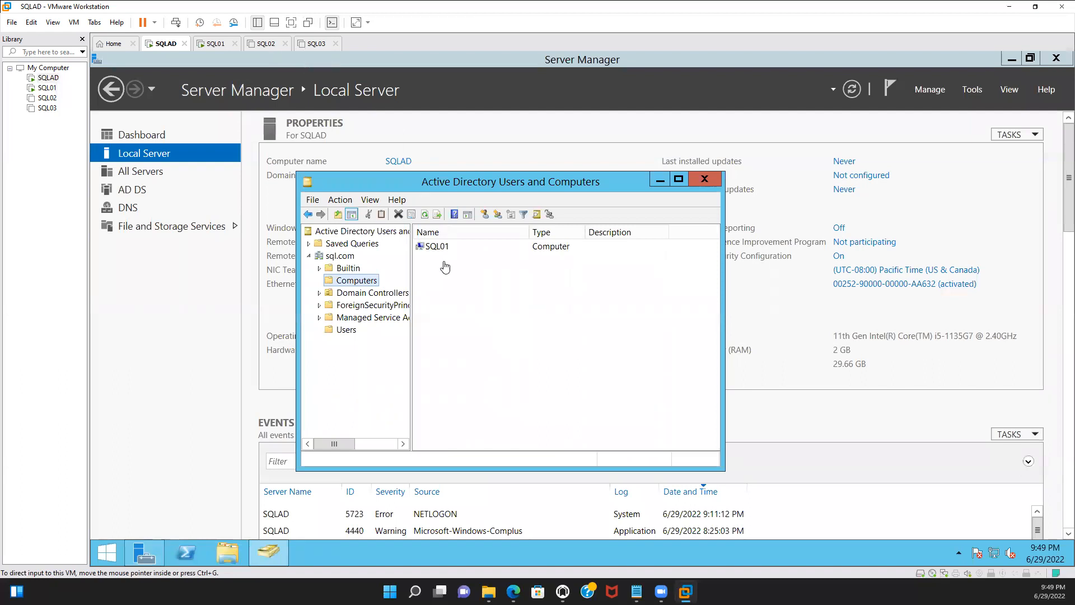
left_click(701, 179)
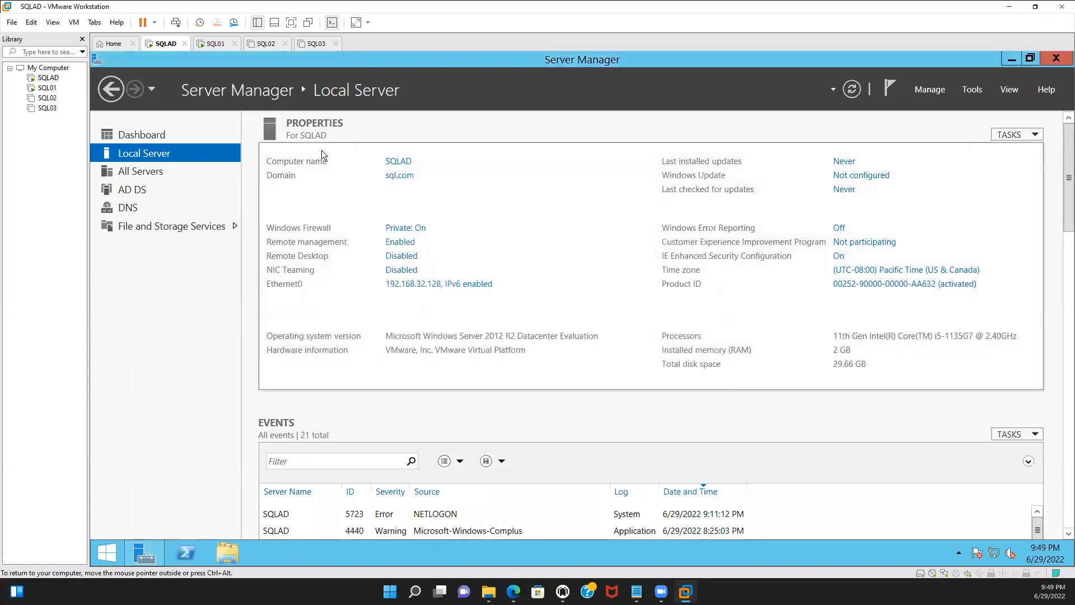
Switch to the SQL01 machine and sign in to the domain user account with its password
left_click(213, 43)
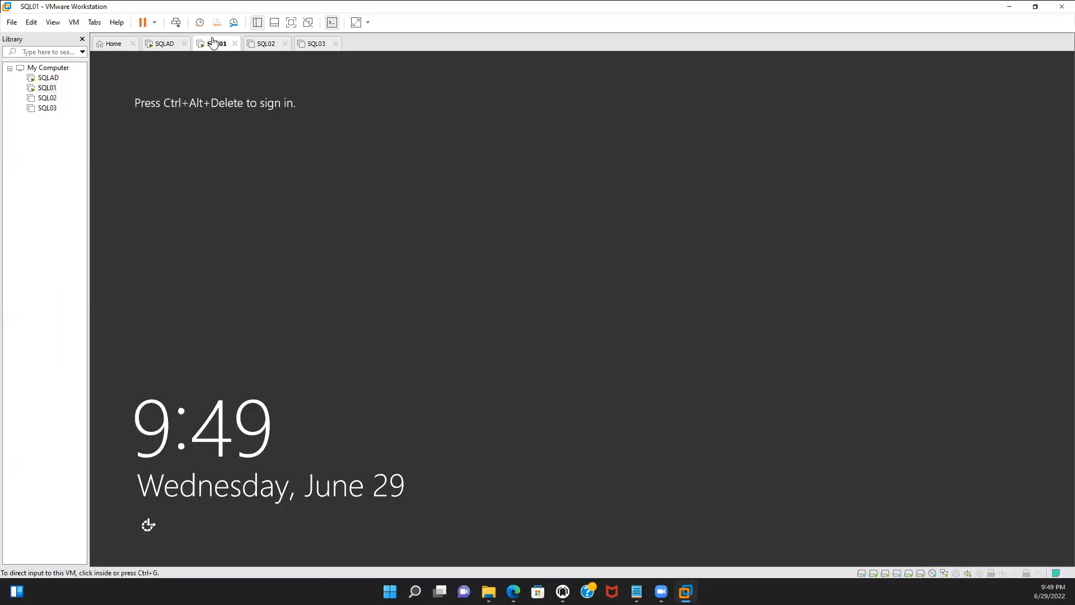
left_click(175, 22)
left_click(595, 244)
type("•••••••")
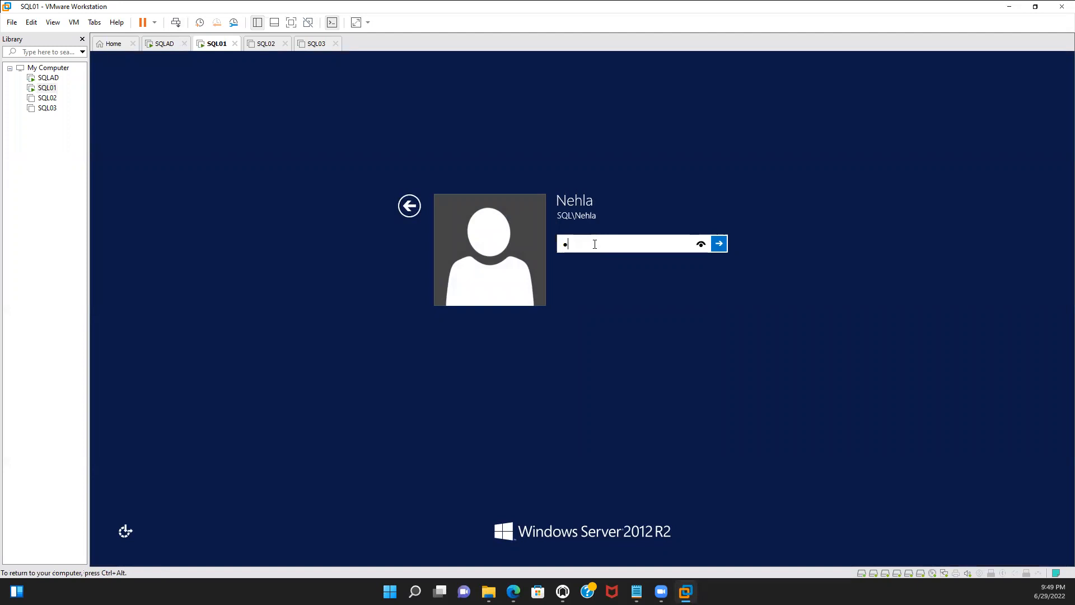
type("••")
key("Return")
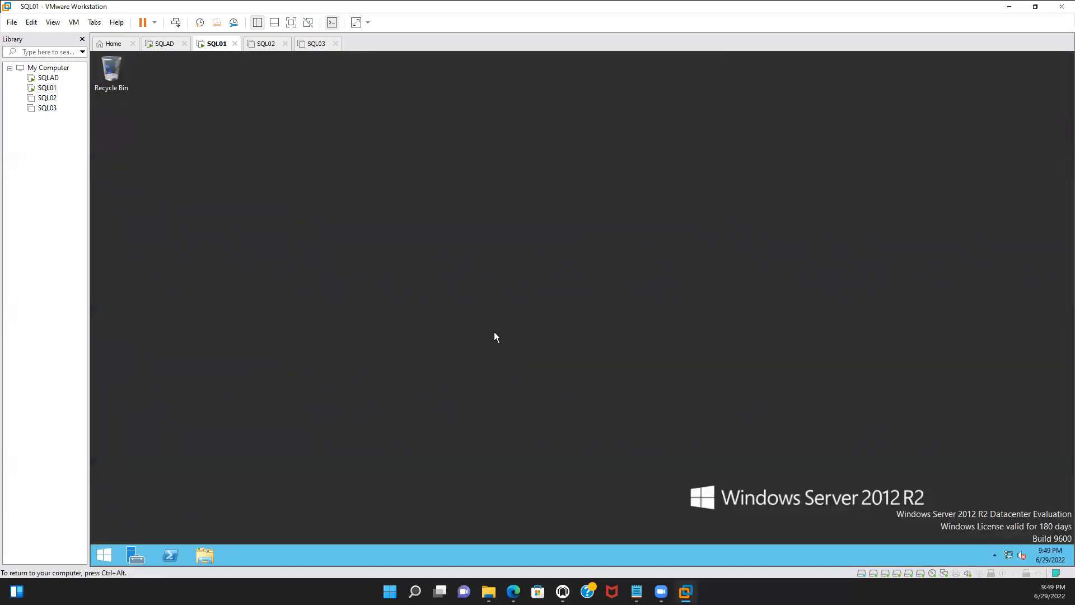
Mount the SQLServer2016SP2-FullSlipstream-x64-ENU image from Downloads and postpone the VMware Tools log-off
left_click(207, 554)
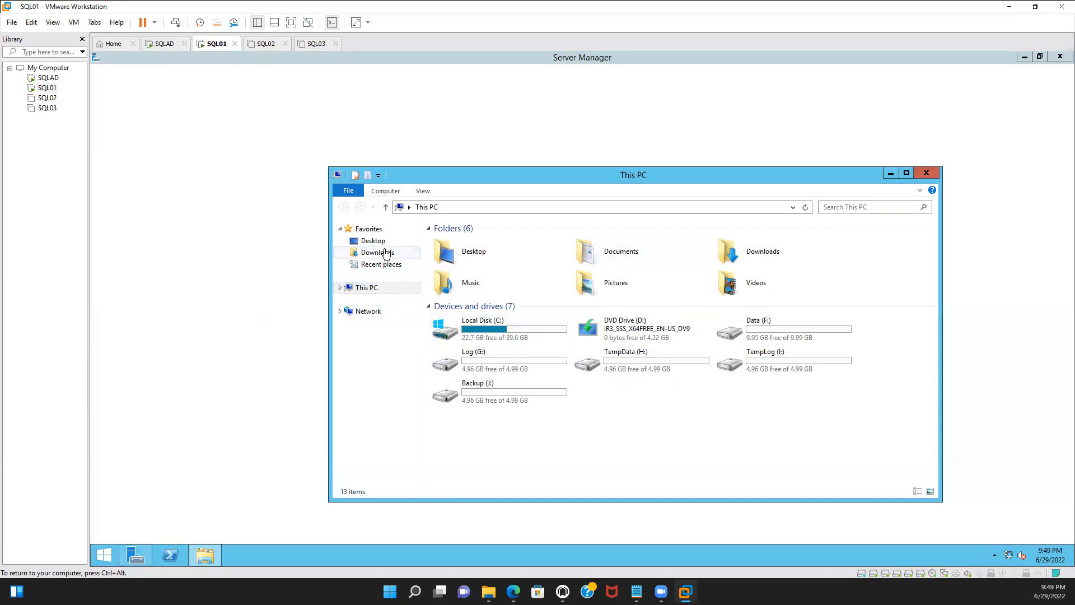
left_click(386, 253)
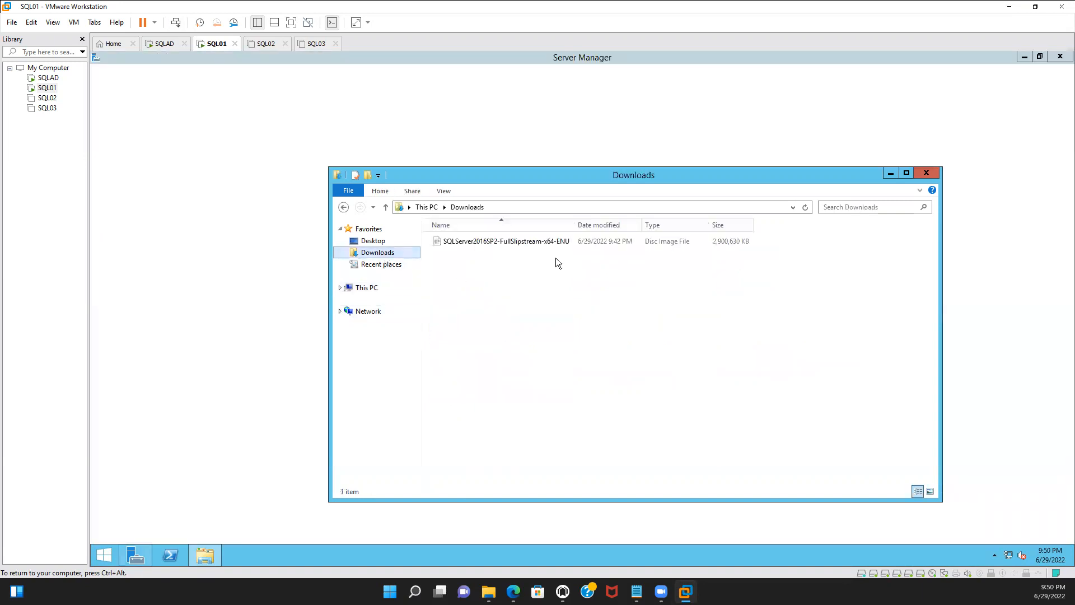
left_click(557, 242)
double_click(558, 241)
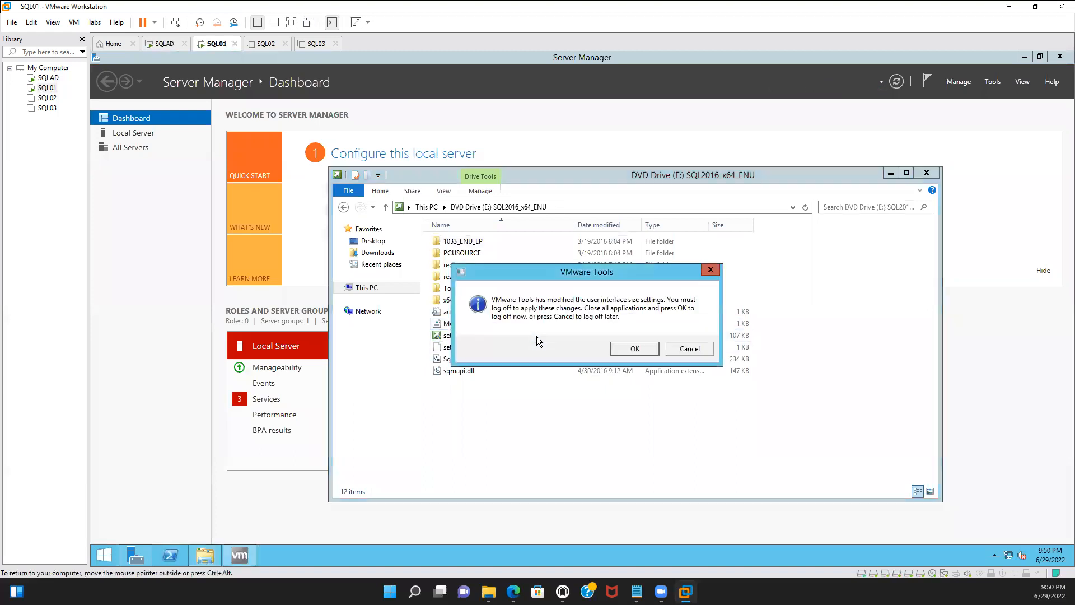
left_click(681, 349)
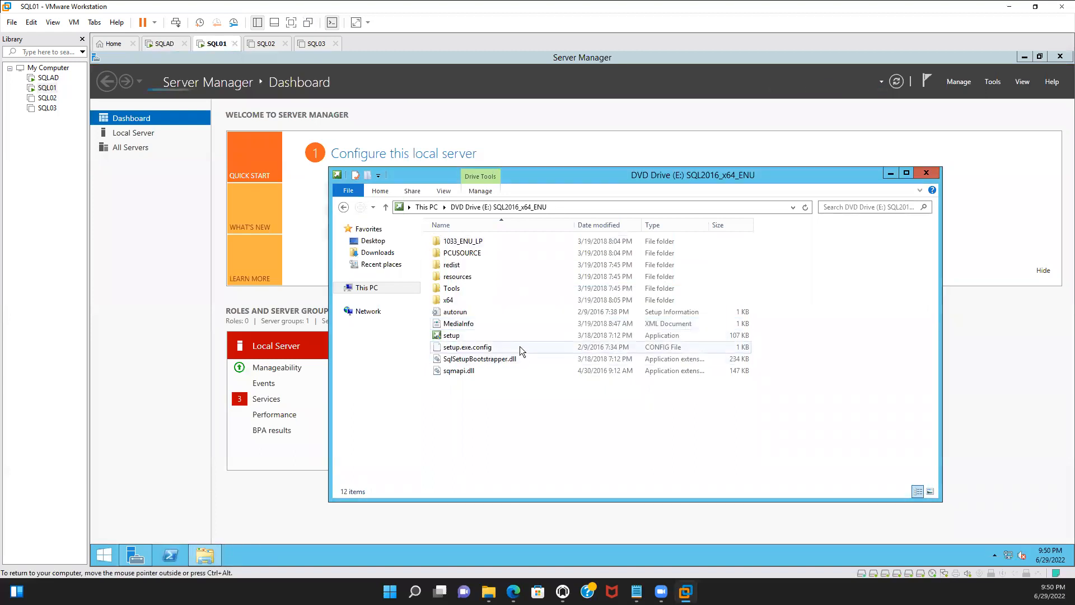
Run setup from the DVD drive, allow it to make changes, and start a new SQL Server stand-alone installation
double_click(518, 336)
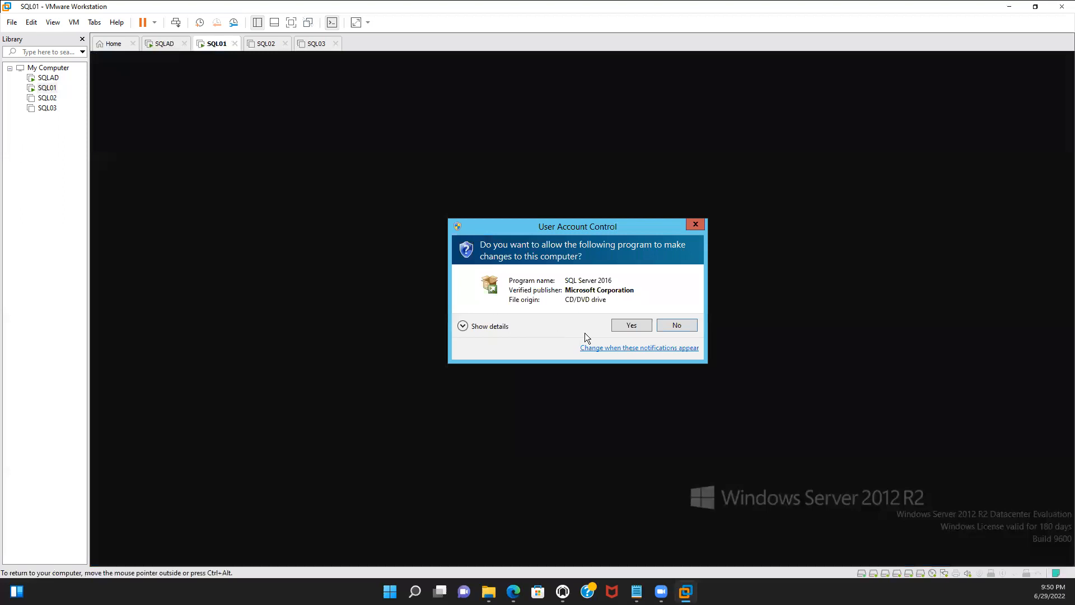
left_click(624, 327)
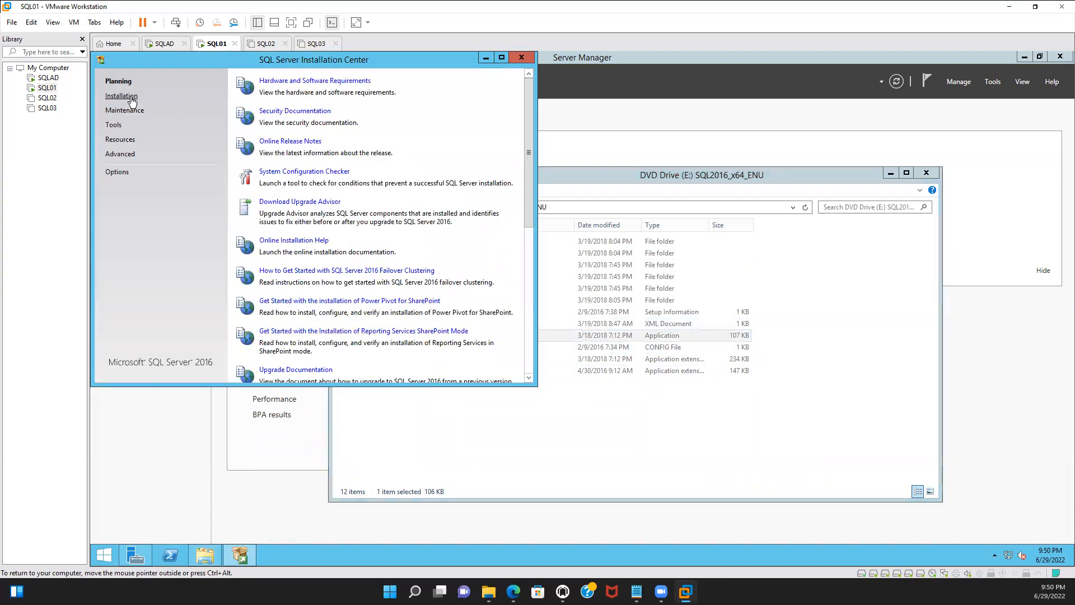
left_click(131, 98)
left_click(286, 80)
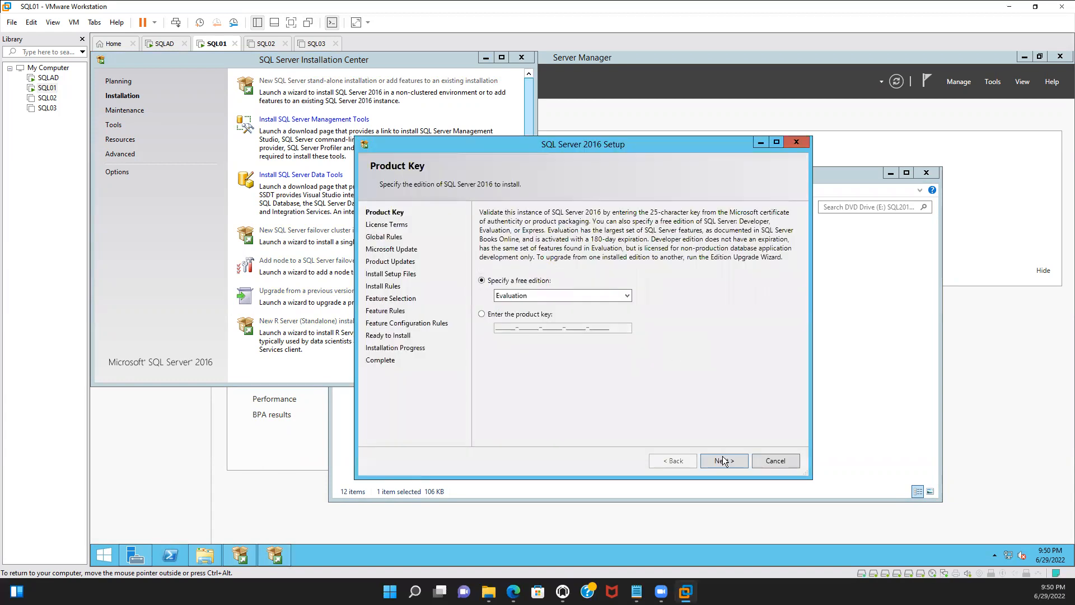
Keep the Evaluation edition, accept the license terms, and continue past Microsoft Update and Install Rules
left_click(723, 460)
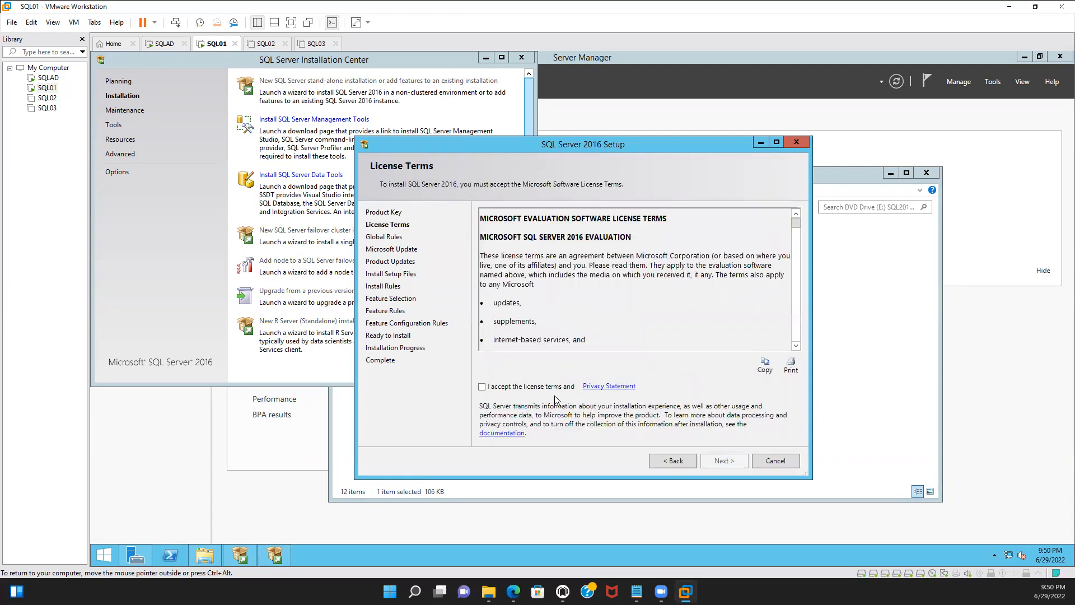
left_click(549, 387)
left_click(726, 458)
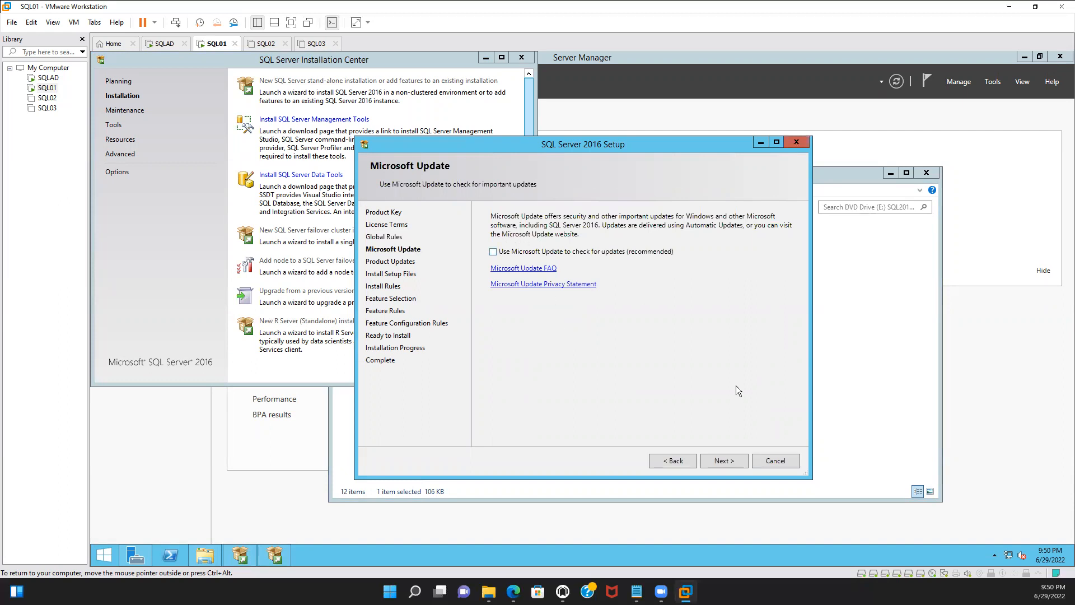
left_click(733, 459)
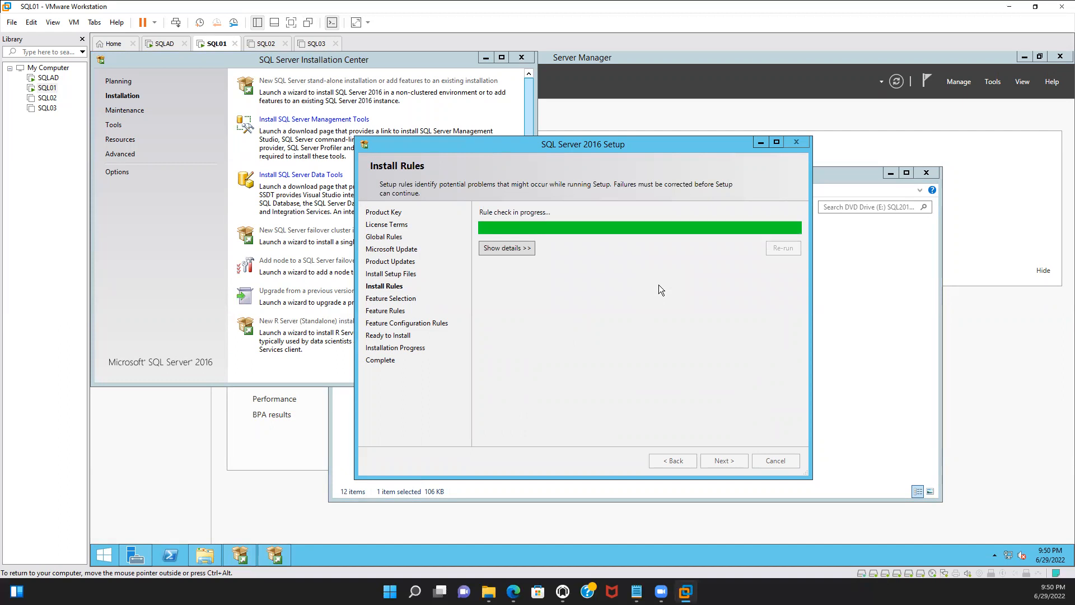
left_click(720, 462)
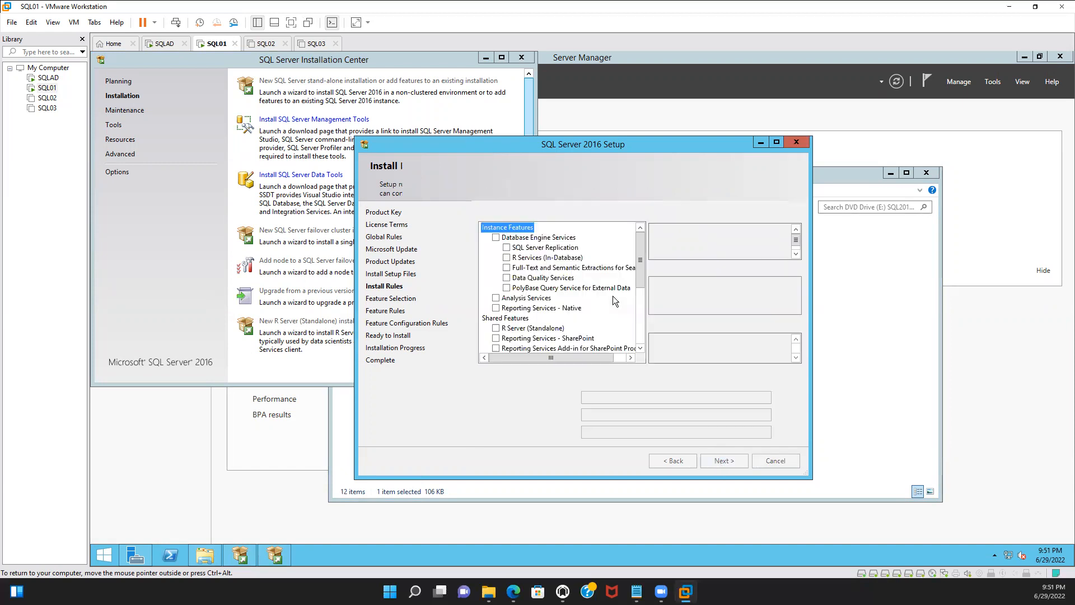
Select Database Engine Services, Data Quality Services and the client tools features, then keep the default MSSQLSERVER instance
left_click(496, 237)
left_click(507, 248)
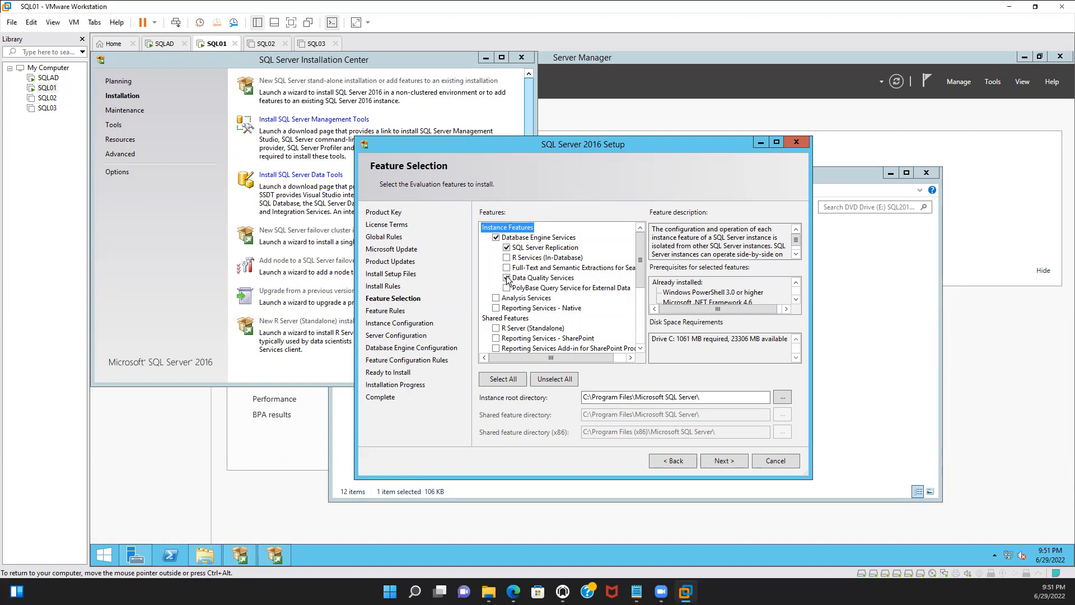
left_click(639, 348)
left_click(640, 348)
left_click(640, 348)
left_click(640, 349)
left_click(496, 318)
left_click(496, 329)
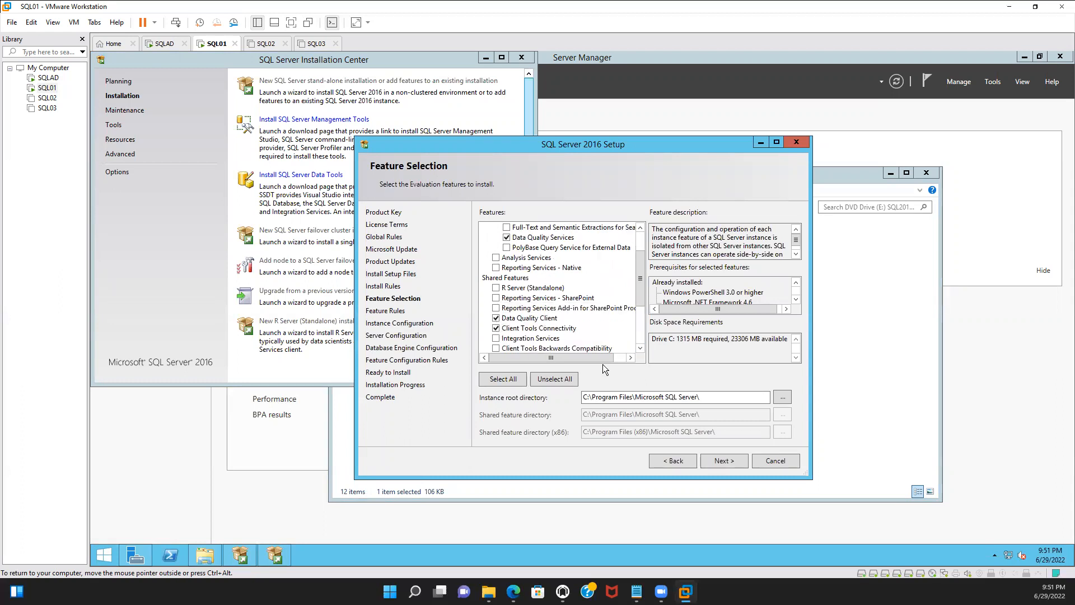
left_click(640, 348)
left_click(640, 349)
left_click(640, 348)
left_click(640, 348)
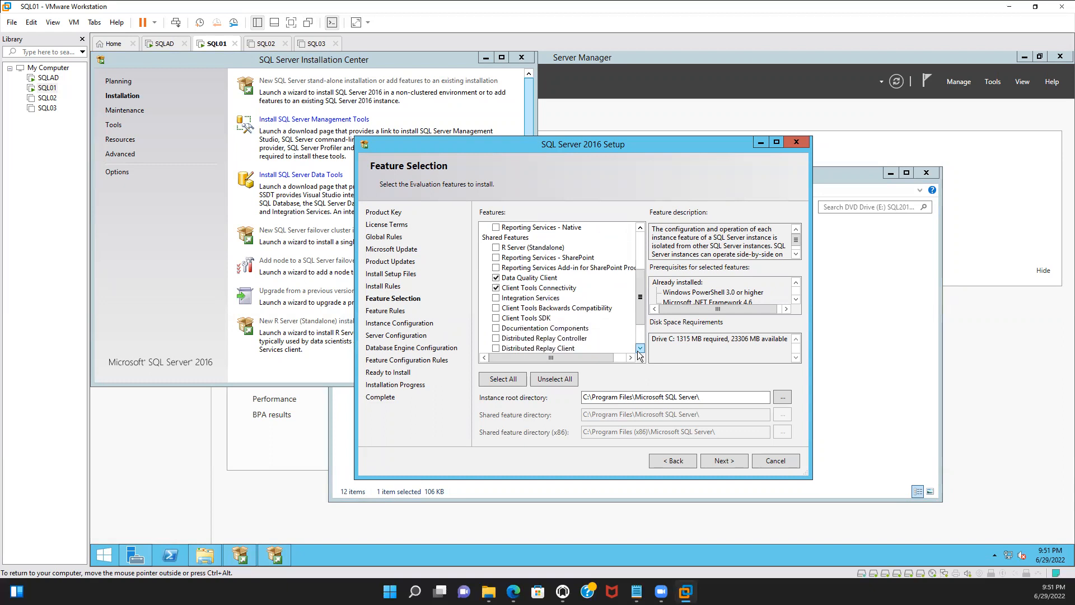
left_click(640, 348)
left_click(640, 348)
left_click(496, 298)
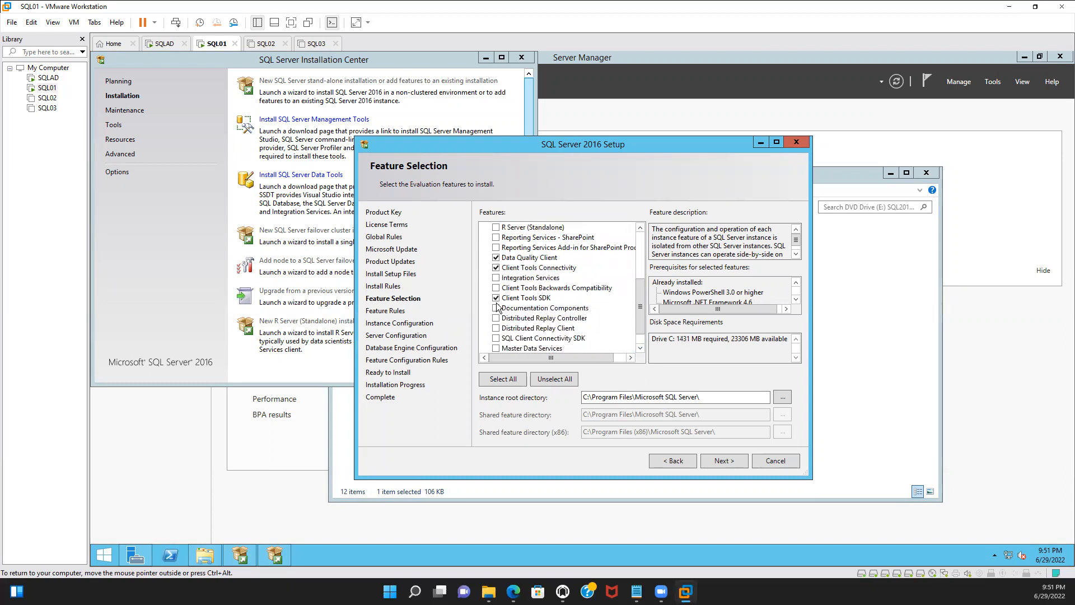
left_click(496, 287)
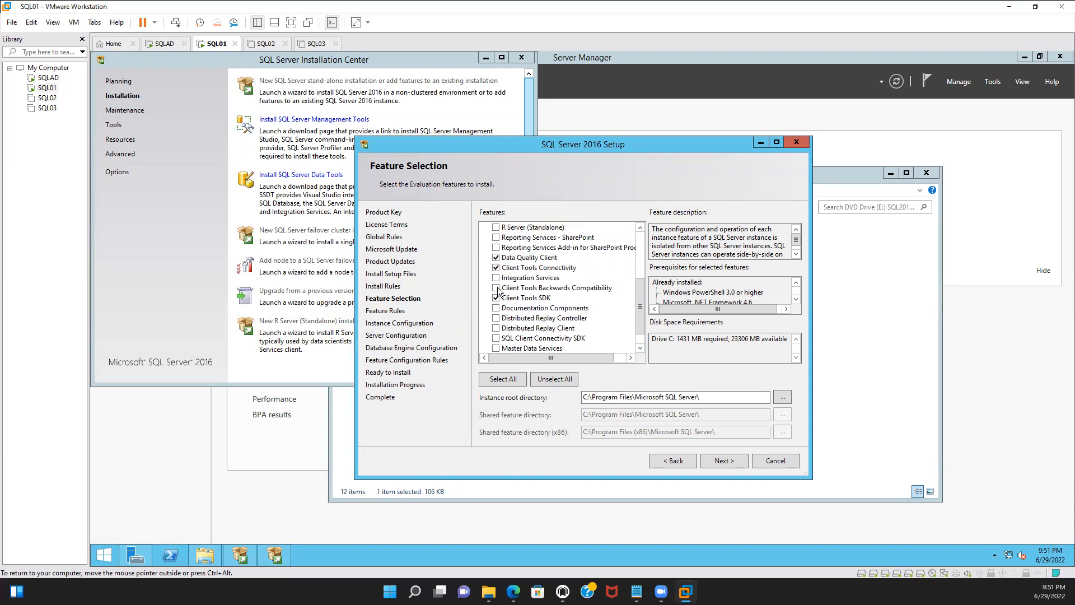
left_click(496, 338)
left_click(496, 348)
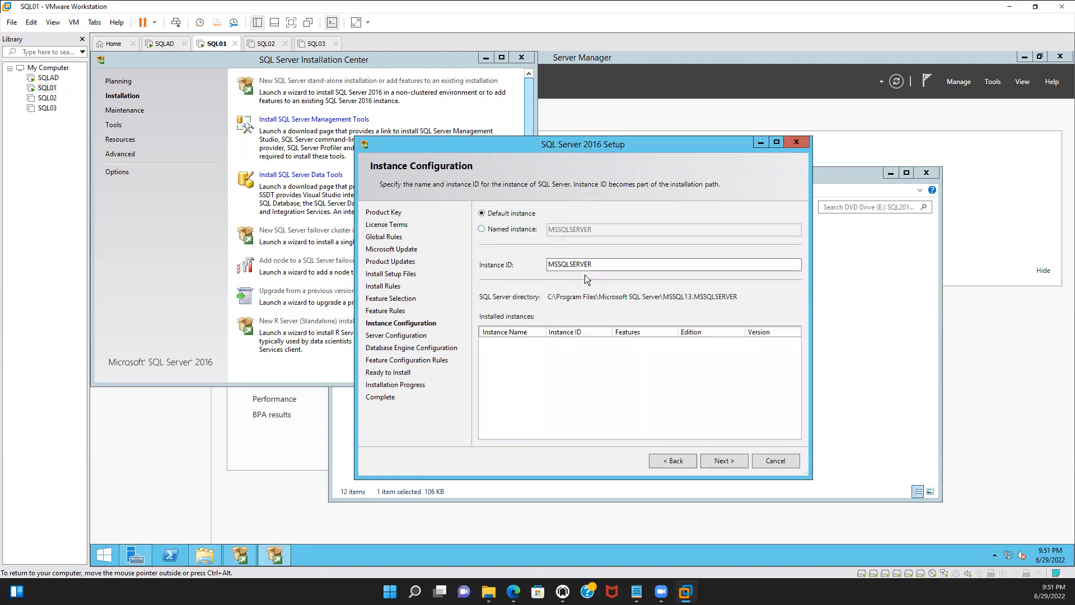
left_click(717, 459)
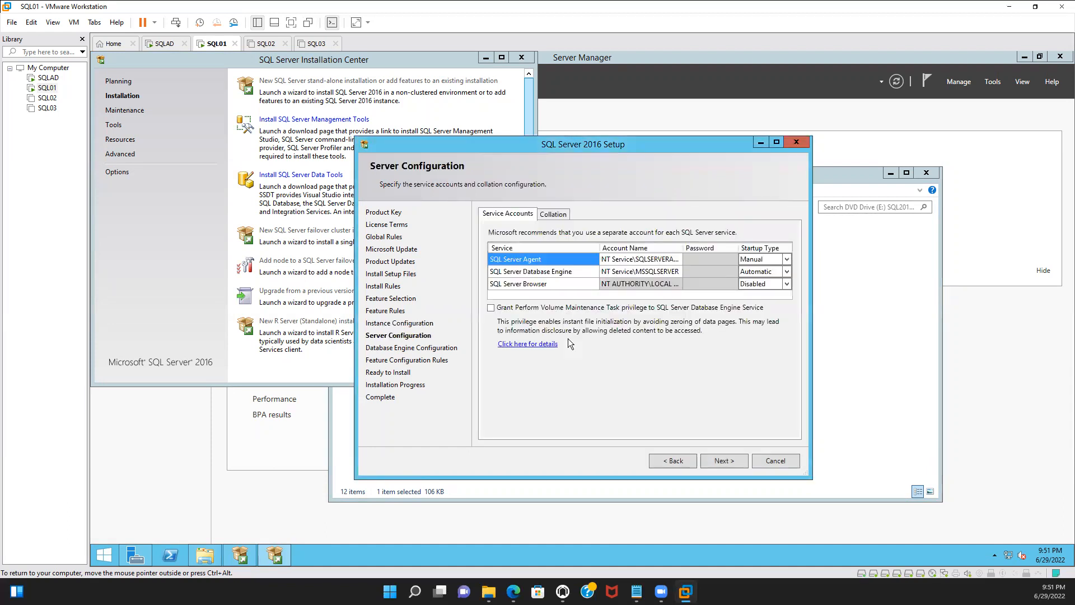
Set the SQL Server Agent service to run as SQL\ssms with its account password and Automatic startup
left_click(676, 259)
left_click(677, 260)
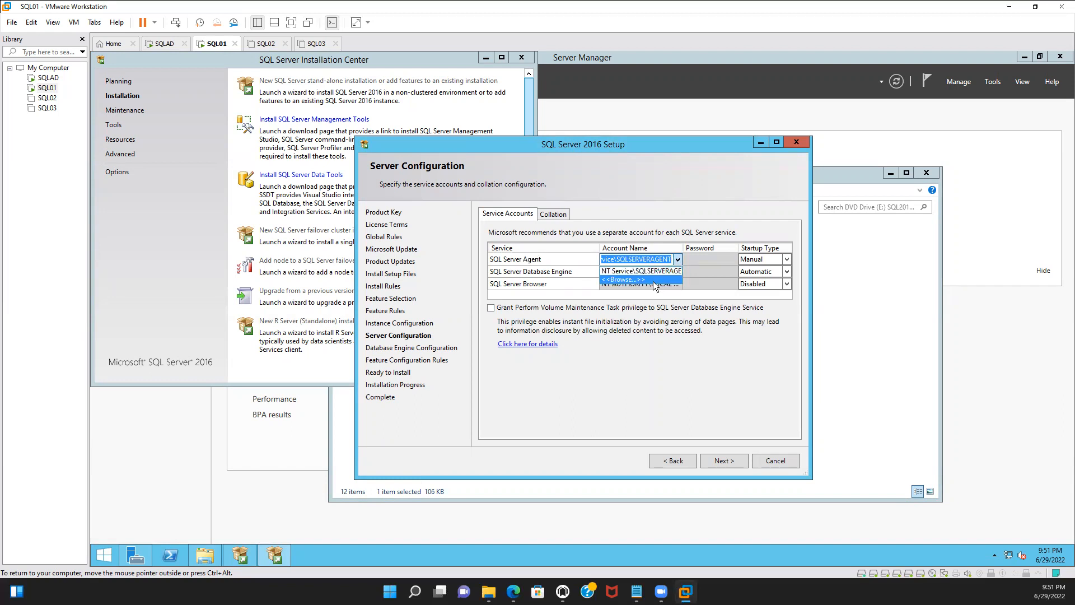
left_click(656, 284)
type("ssms")
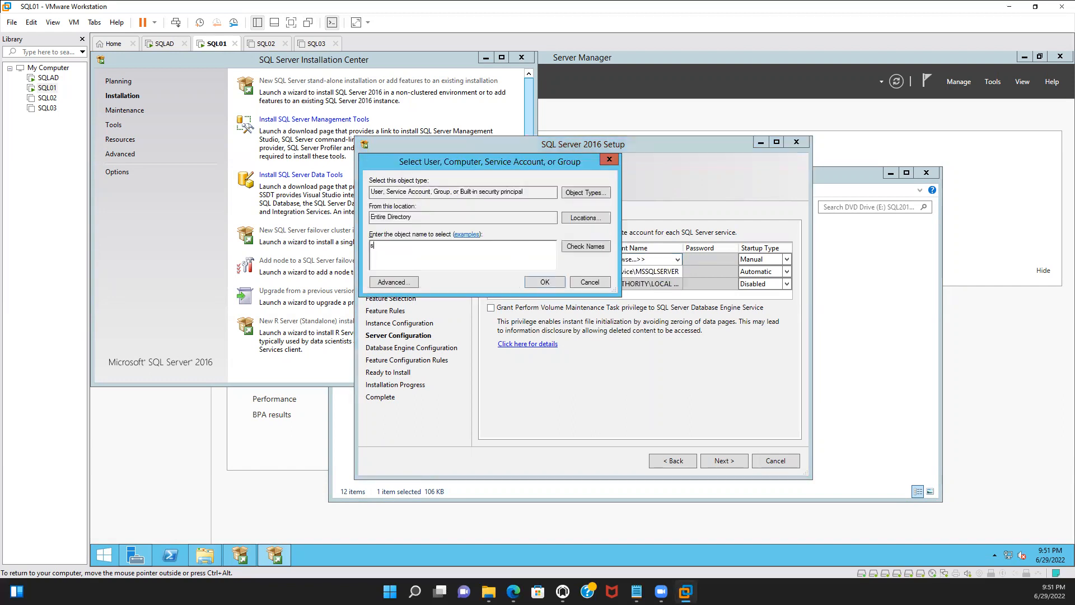
left_click(587, 247)
left_click(537, 282)
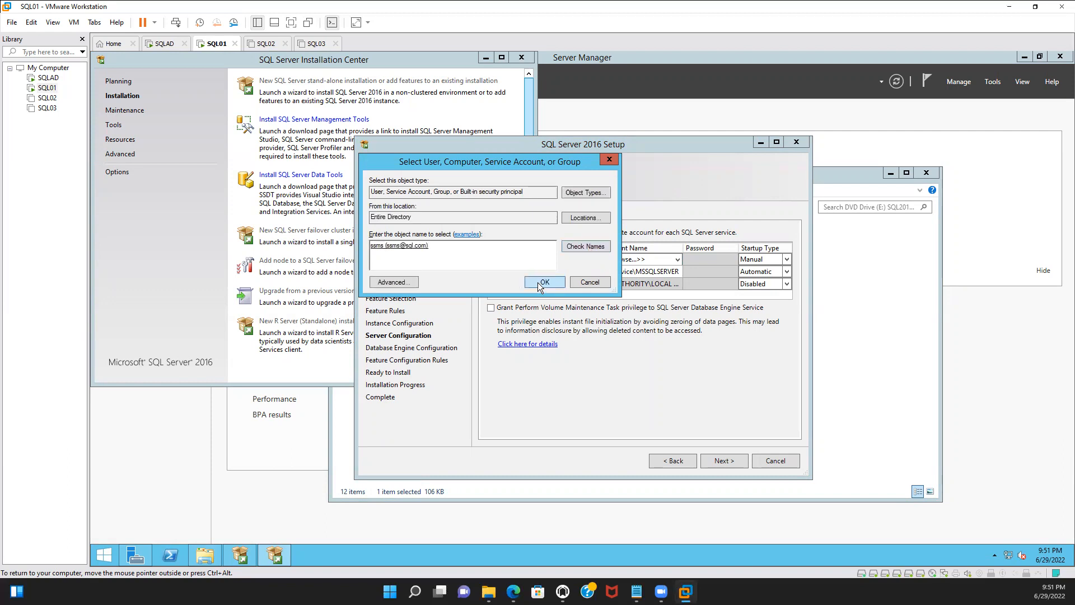
left_click(700, 259)
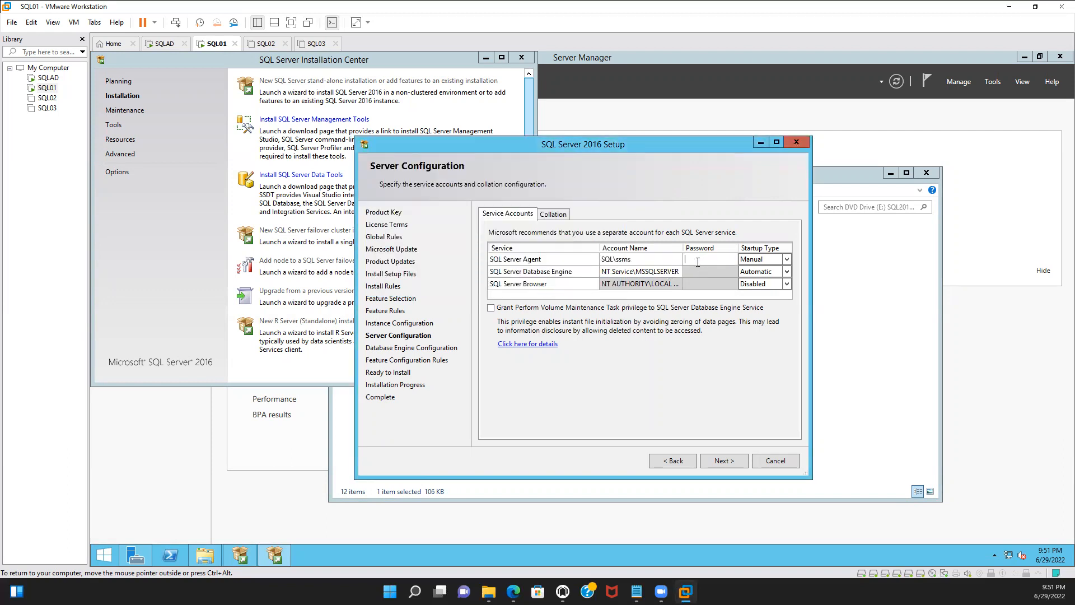
type("Pa$$w0rd1")
left_click(787, 259)
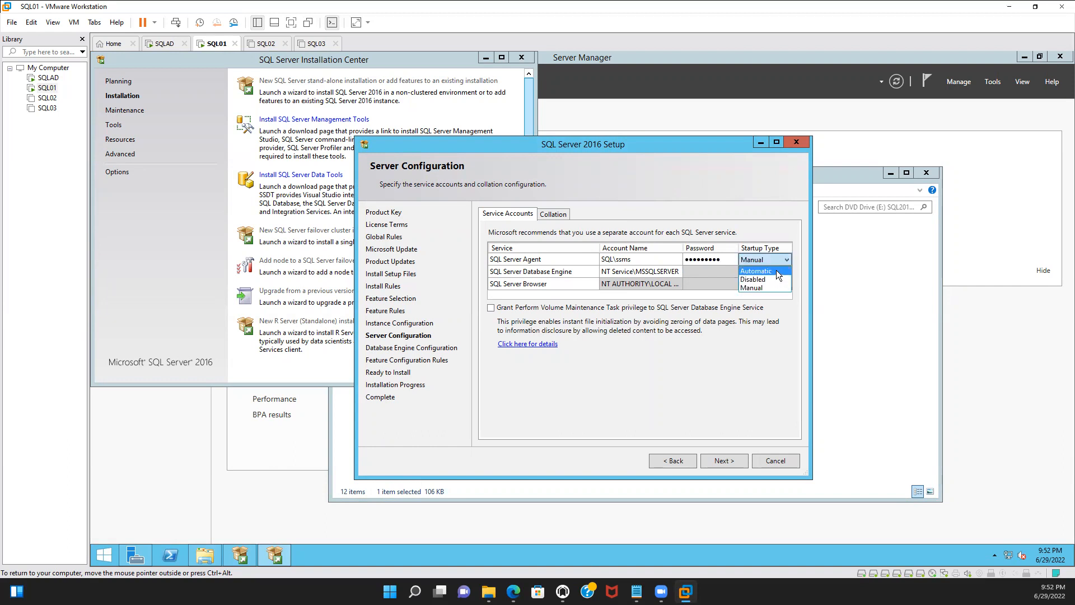
left_click(776, 271)
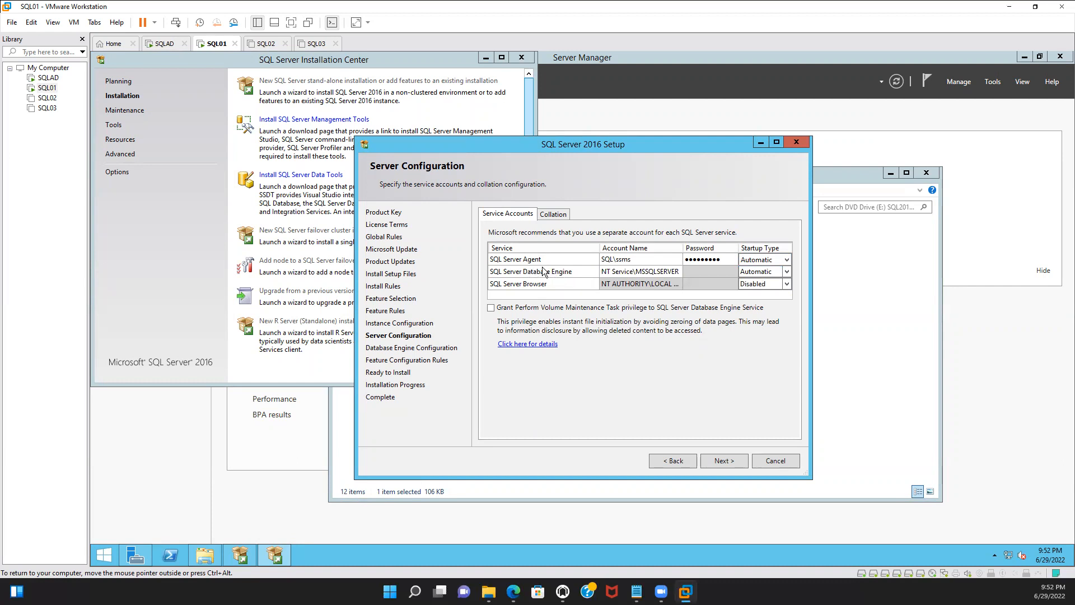
Set the SQL Server Database Engine service account to SQL\ssms
left_click(676, 272)
left_click(676, 271)
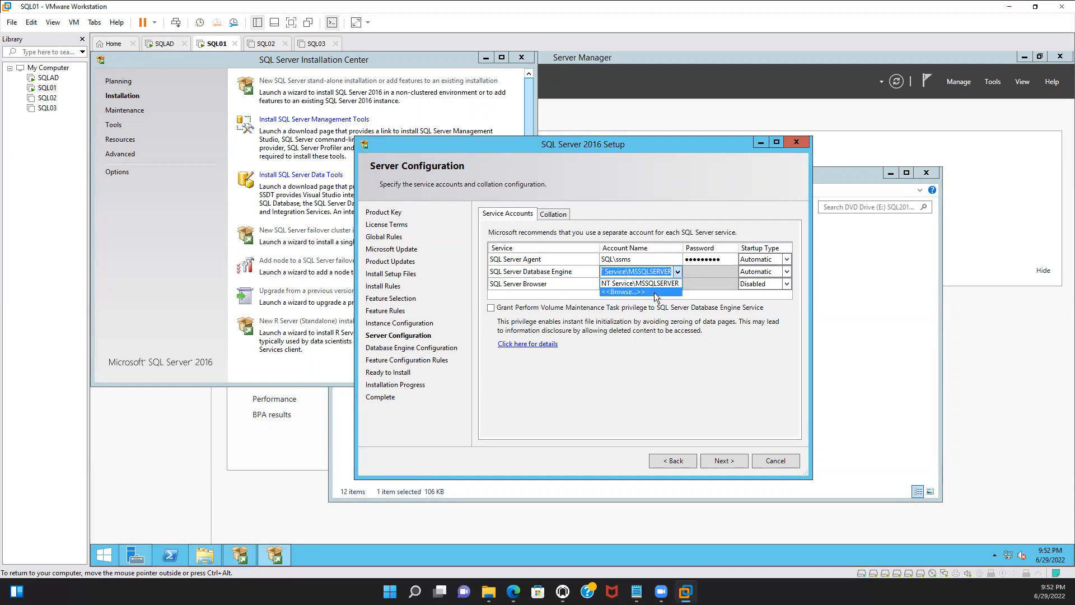
left_click(652, 292)
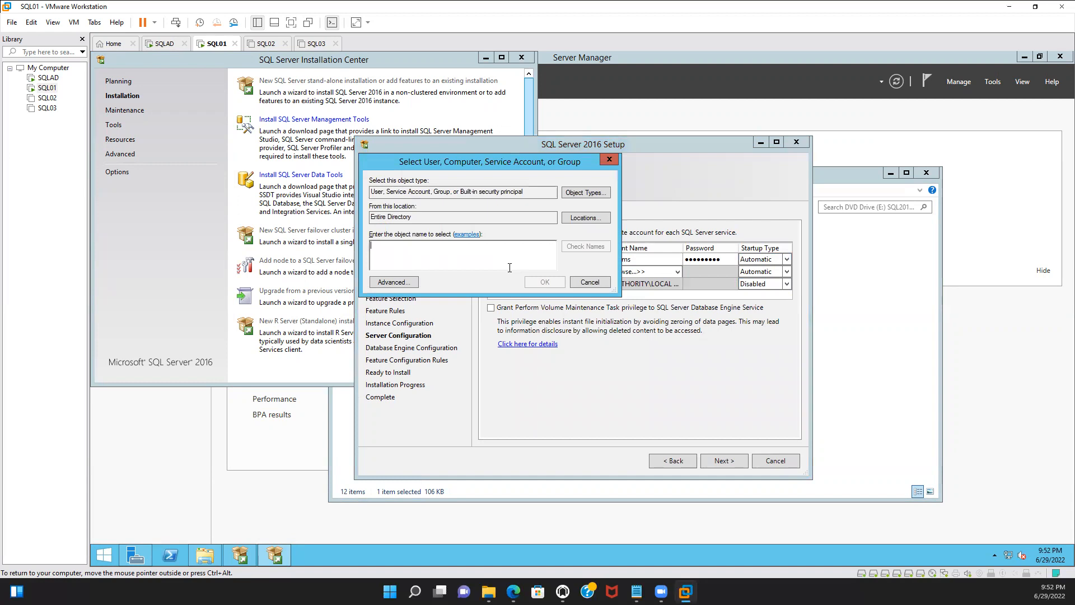
type("ssms")
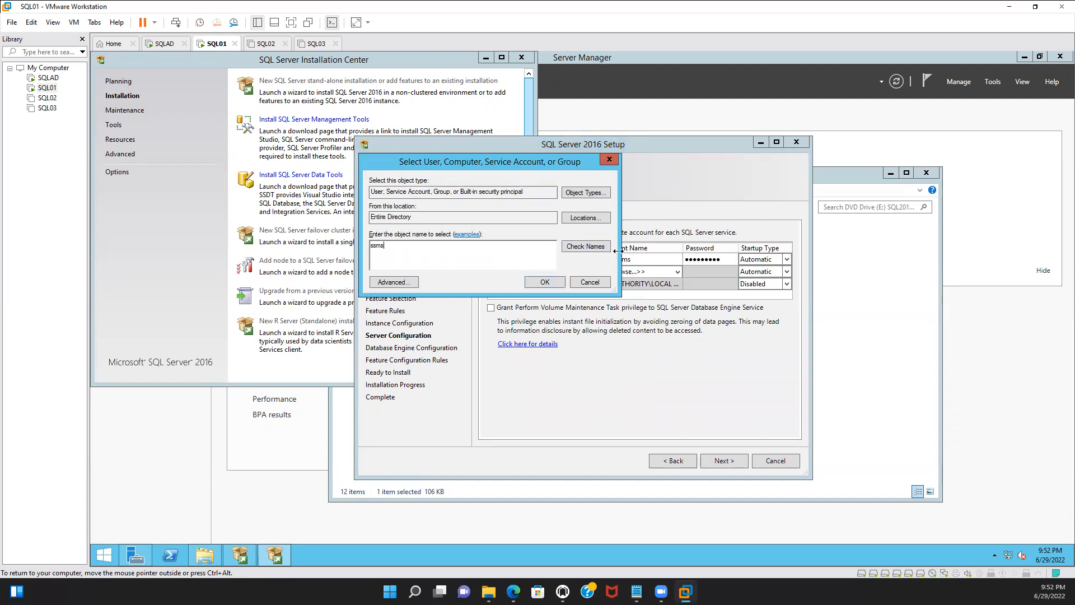
left_click(598, 245)
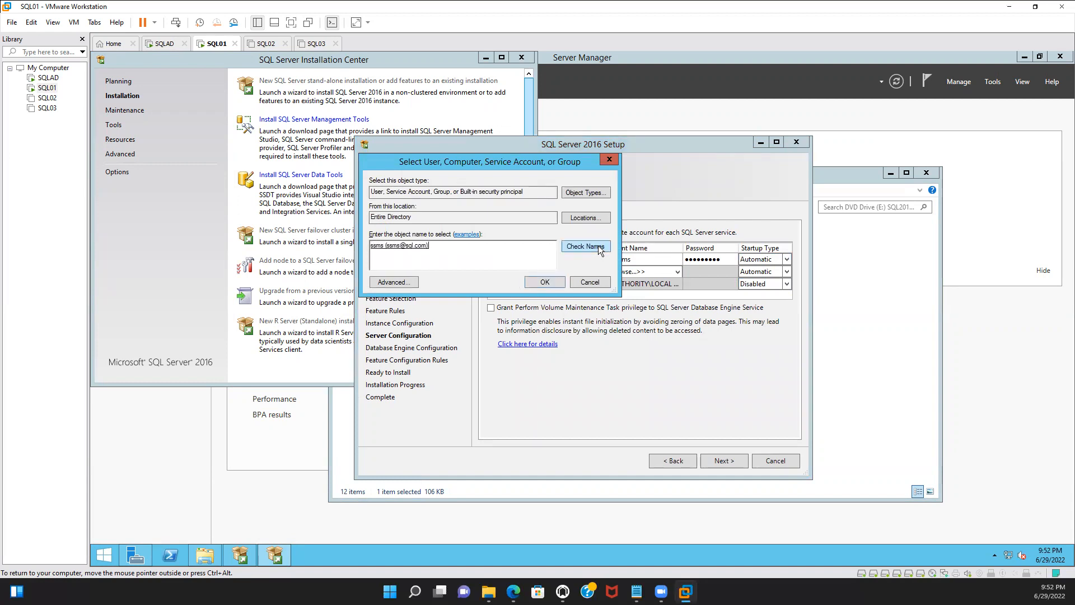
left_click(539, 281)
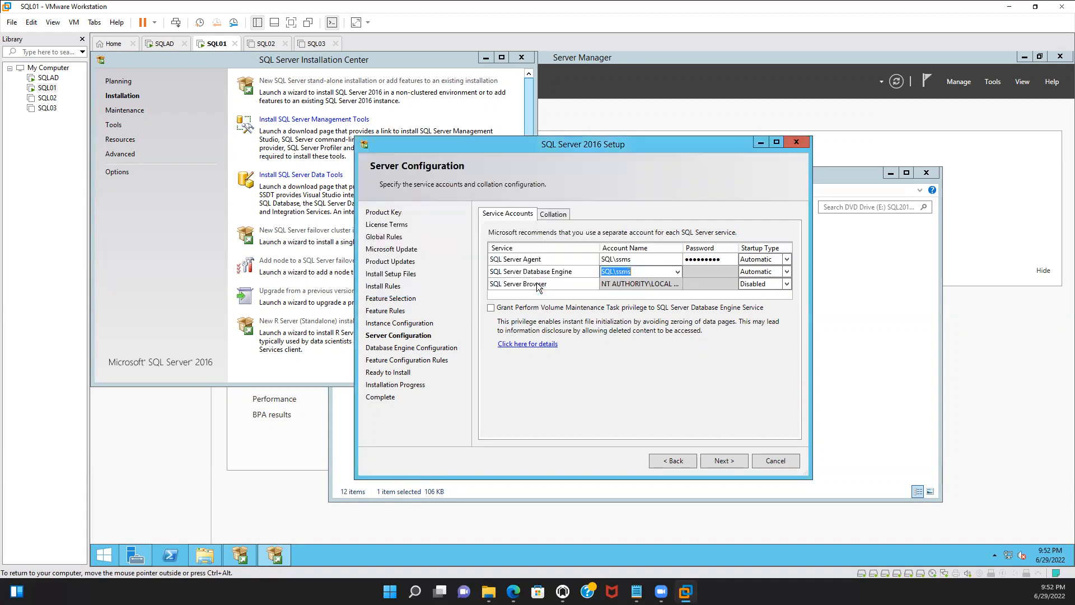
Enter the Database Engine service account password and continue to Database Engine Configuration
left_click(714, 272)
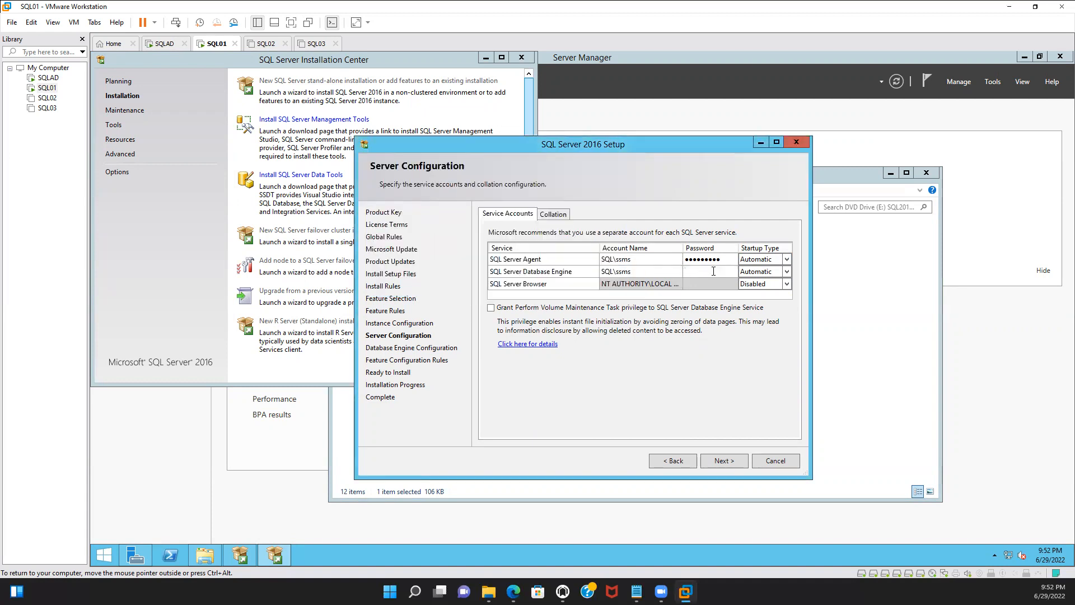
type("••••••••")
left_click(722, 462)
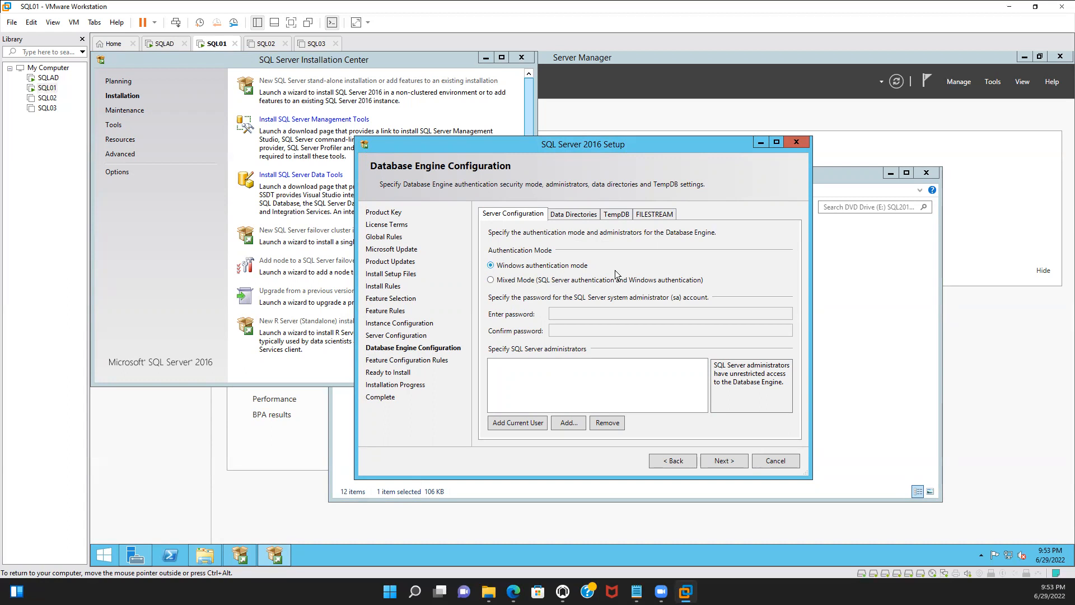
Switch authentication to Mixed Mode and enter and confirm the sa account password
left_click(503, 281)
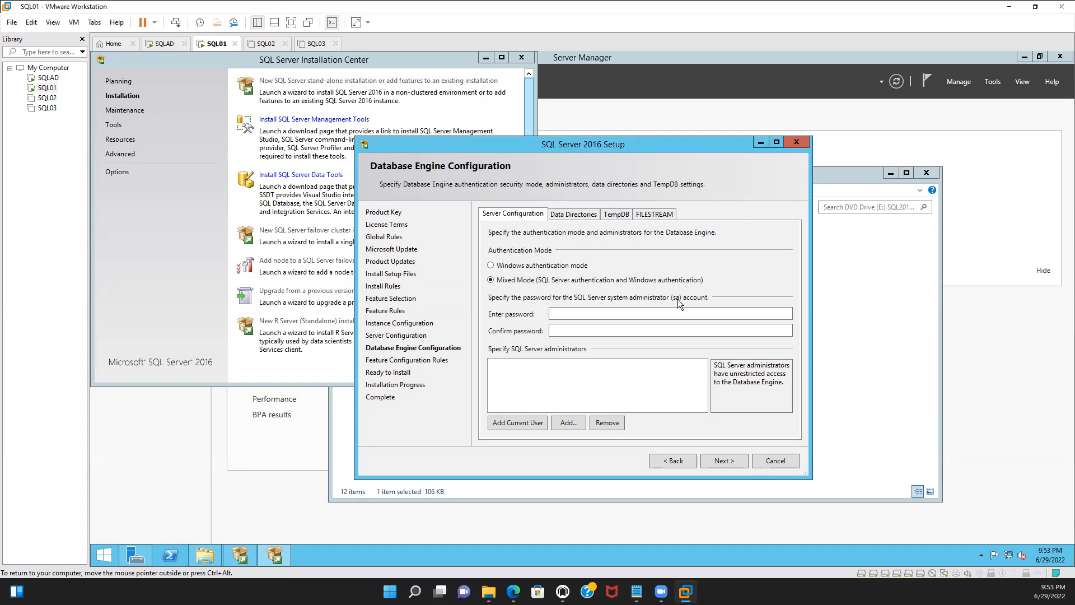
left_click(651, 313)
type("••••")
type("***")
left_click(644, 329)
type("*********")
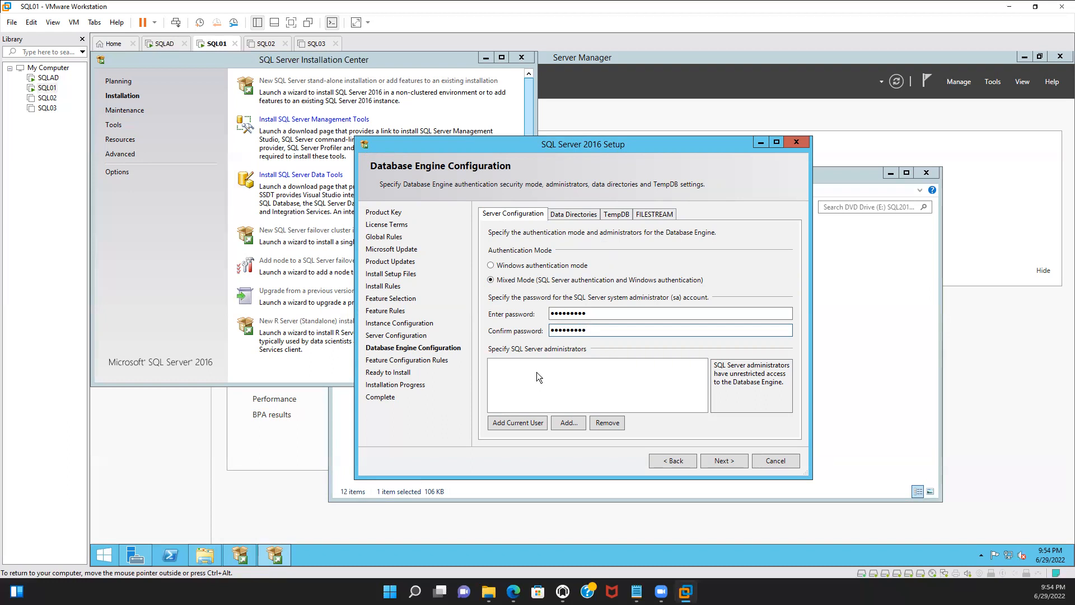
Try to add the current user and an Sql-admin account as SQL Server administrators
left_click(514, 421)
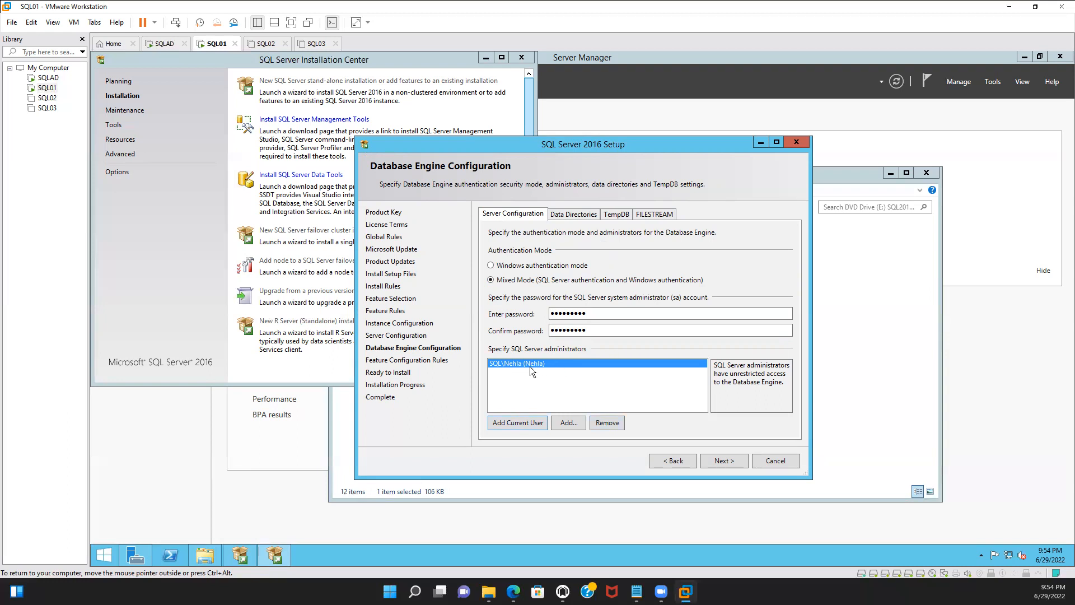
left_click(617, 424)
left_click(583, 421)
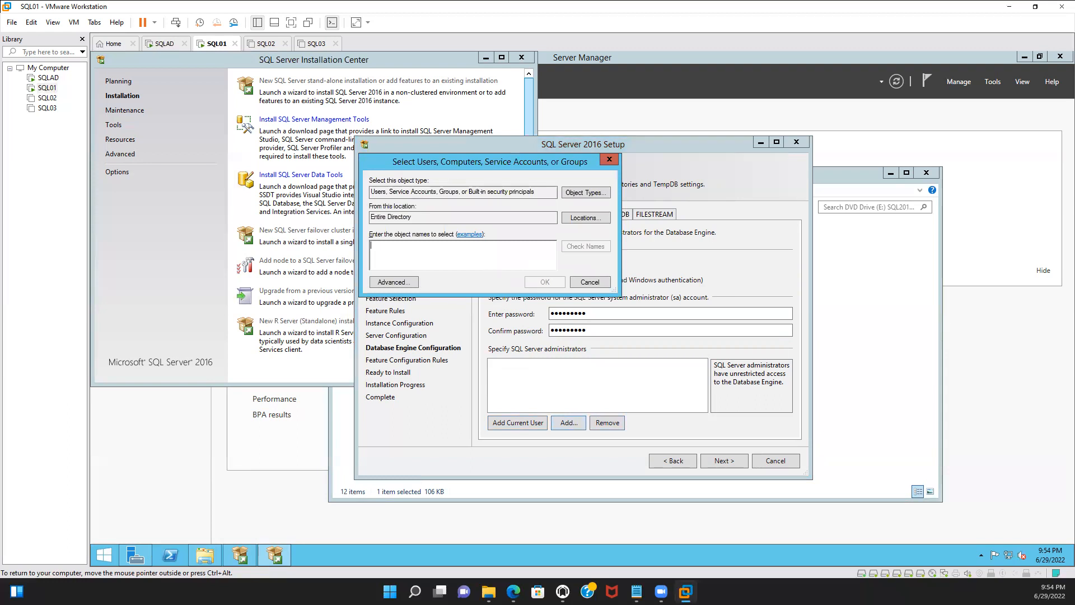
type("Sq")
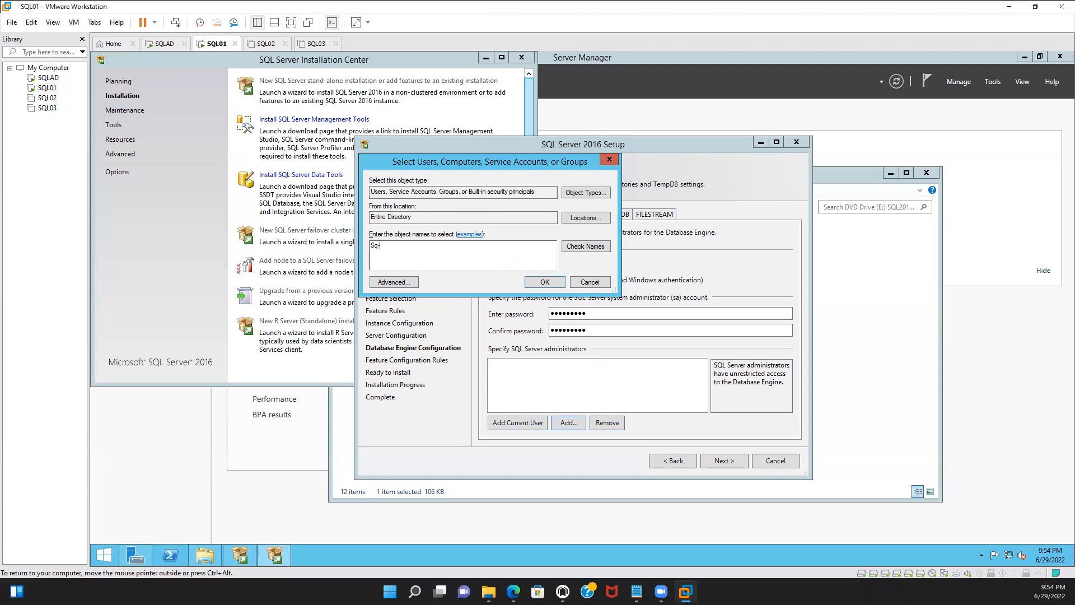
type("l-admin")
left_click(580, 246)
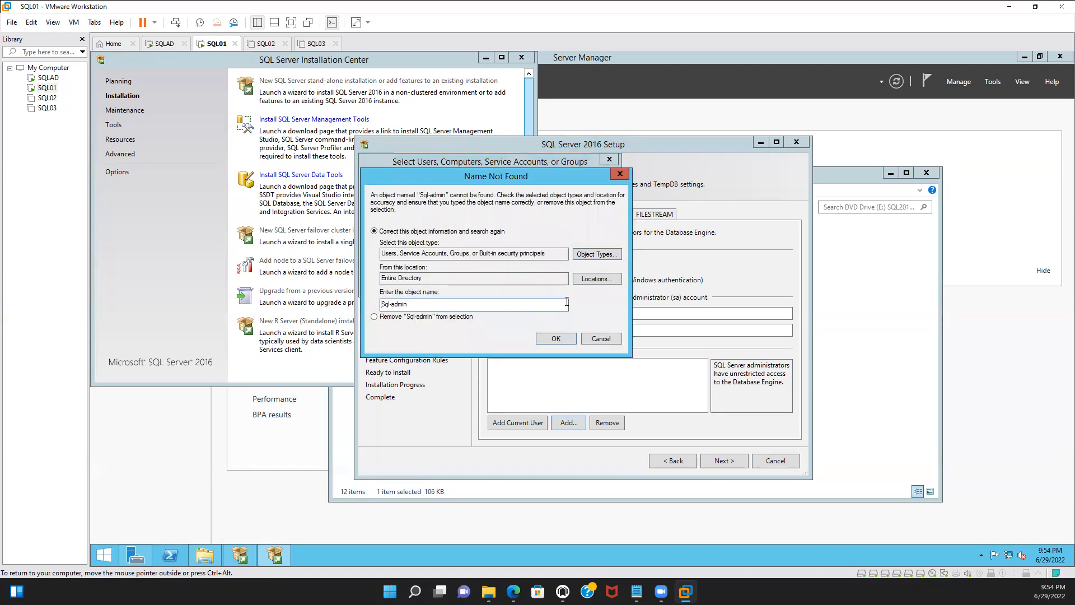
left_click(597, 279)
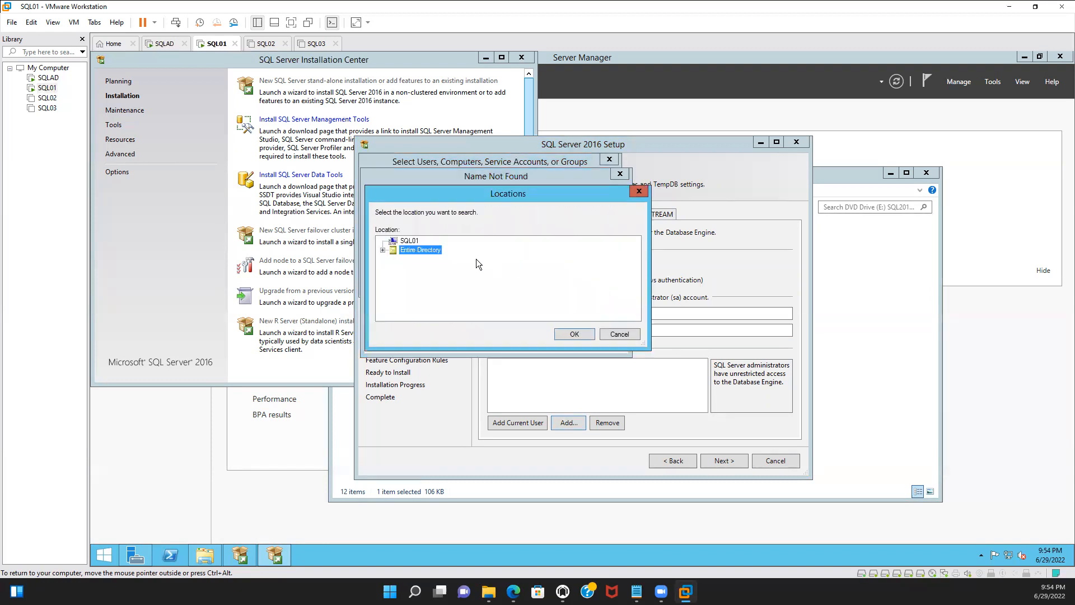
left_click(576, 333)
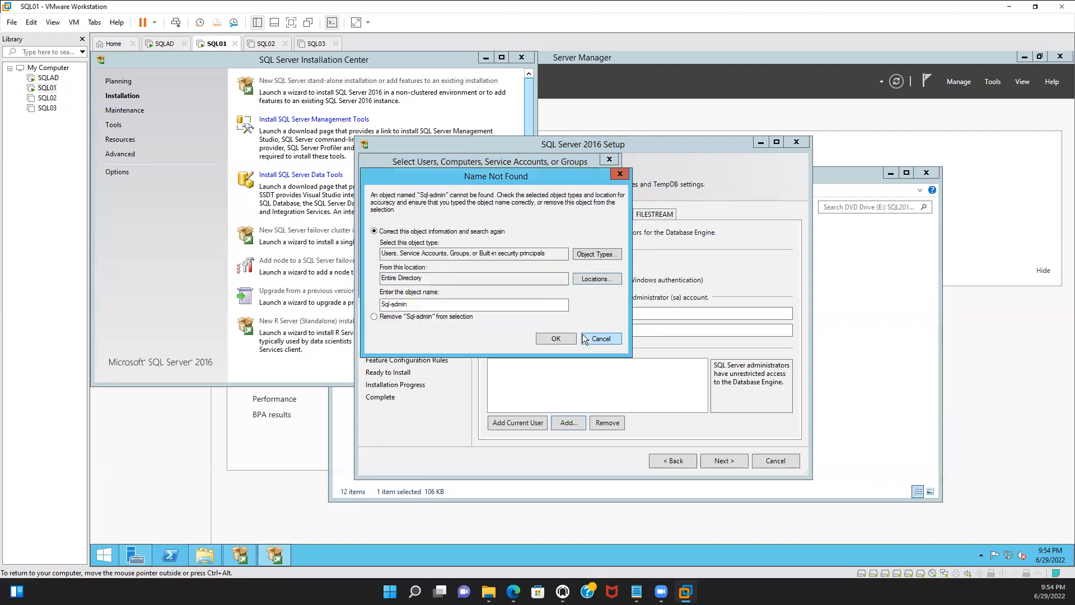
left_click(599, 339)
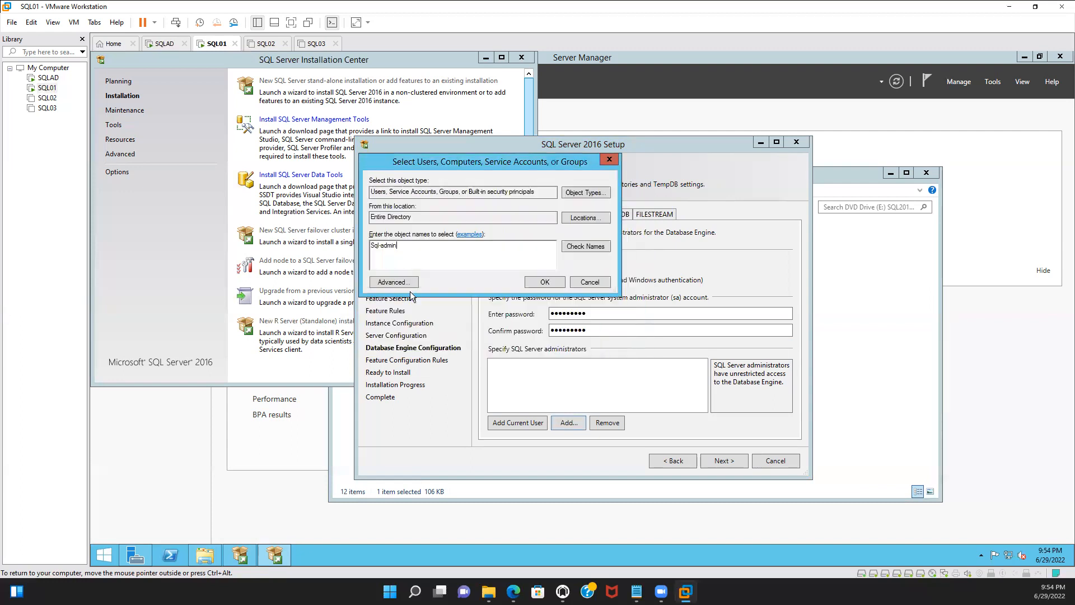
Add the SQL-Database-Administrators group as a SQL Server administrator
key("BackSpace")
key("BackSpace")
key("BackSpace")
left_click(570, 246)
left_click(537, 285)
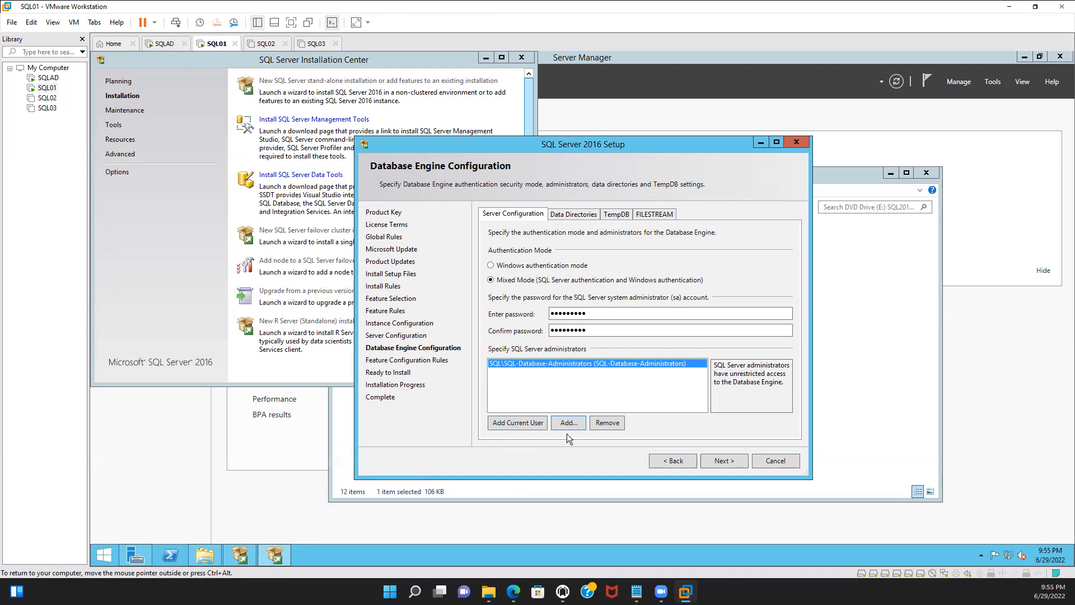
left_click(522, 423)
left_click(532, 372)
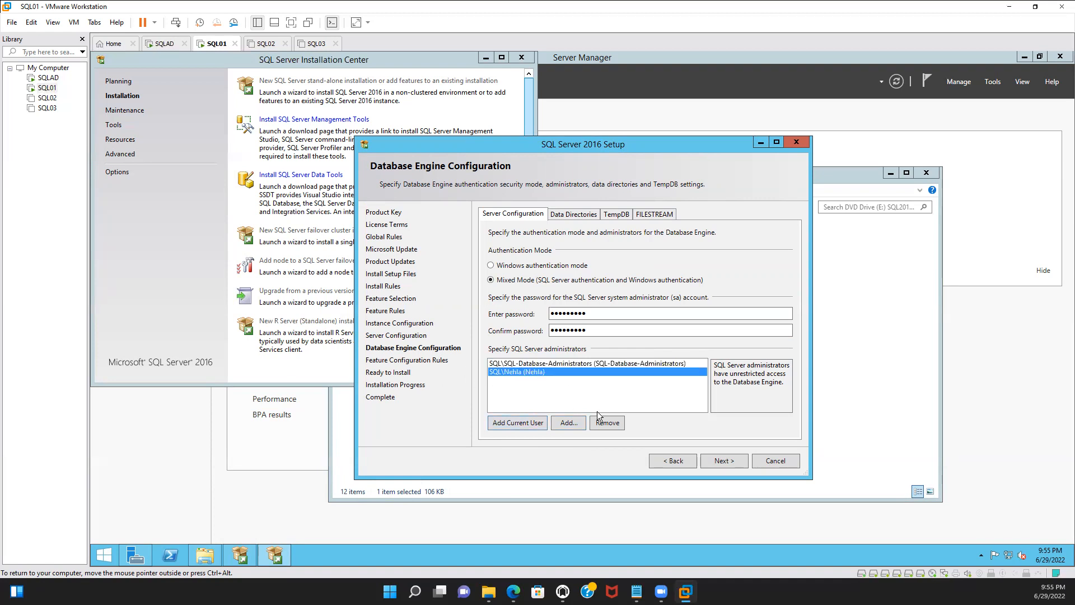
left_click(607, 423)
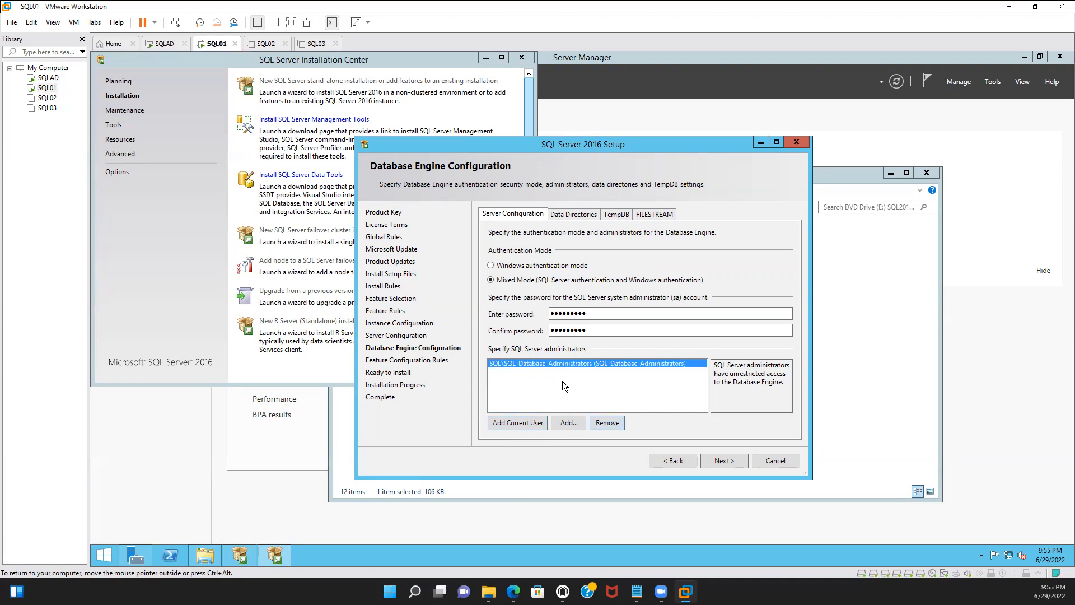
Set the user database directory to a new MSSQL folder on the Data (F:) drive
left_click(573, 215)
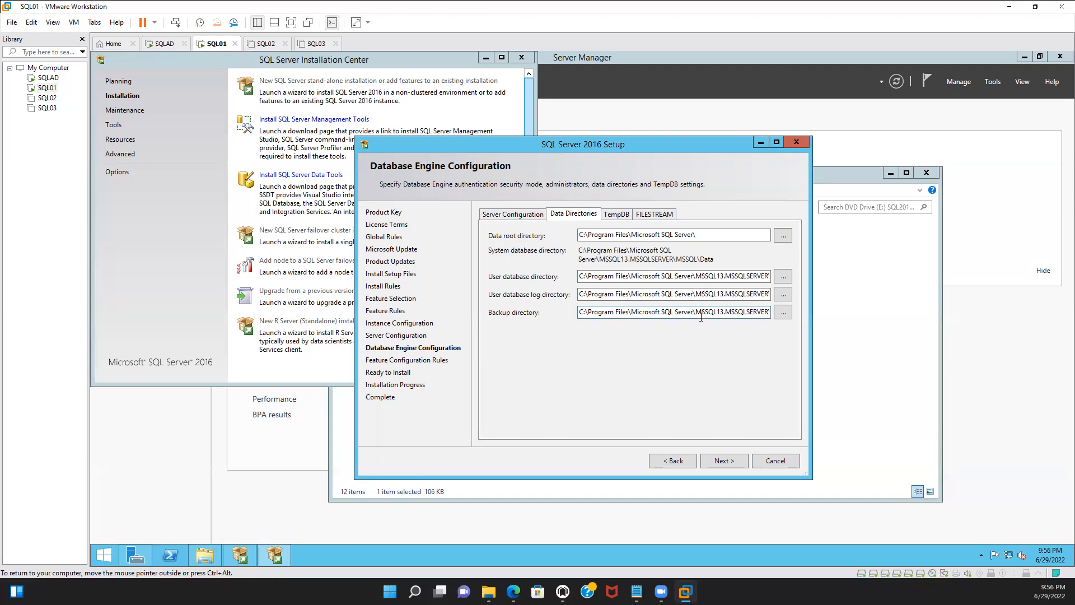
left_click(783, 277)
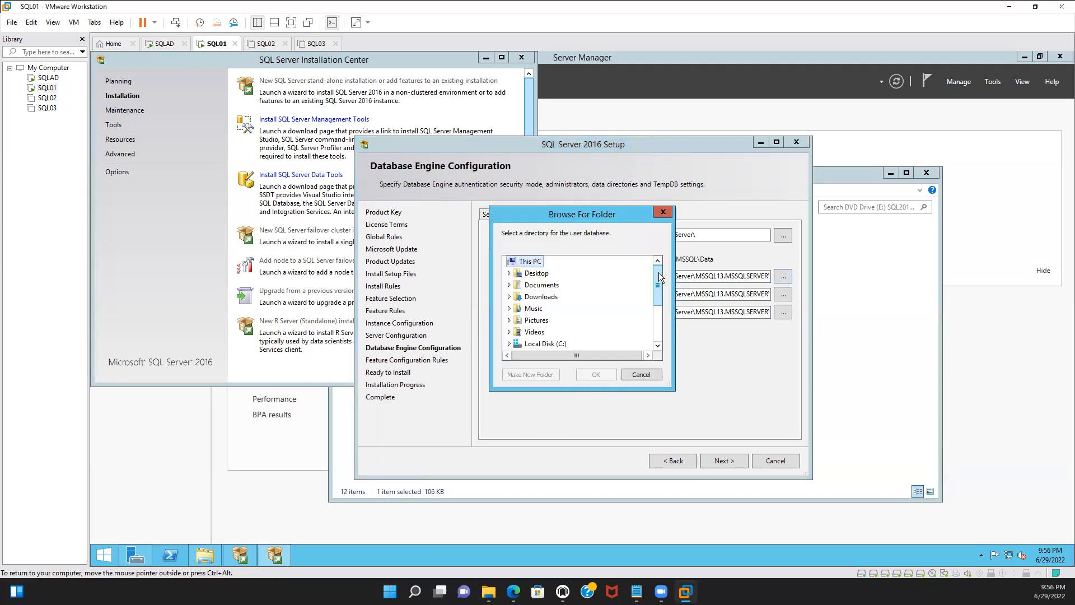
left_click_drag(658, 272, 655, 319)
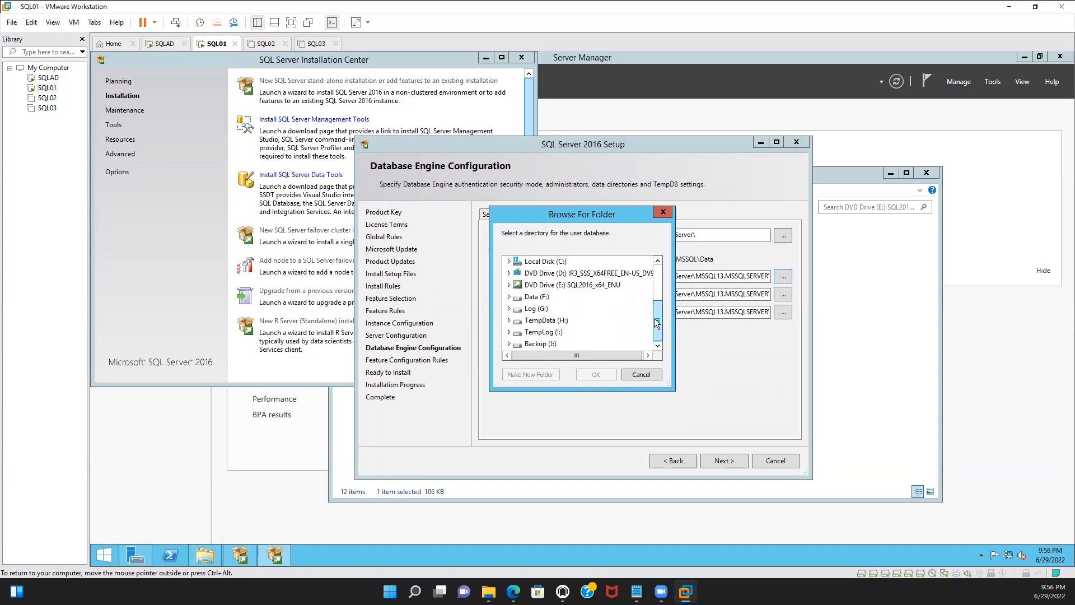
left_click(513, 299)
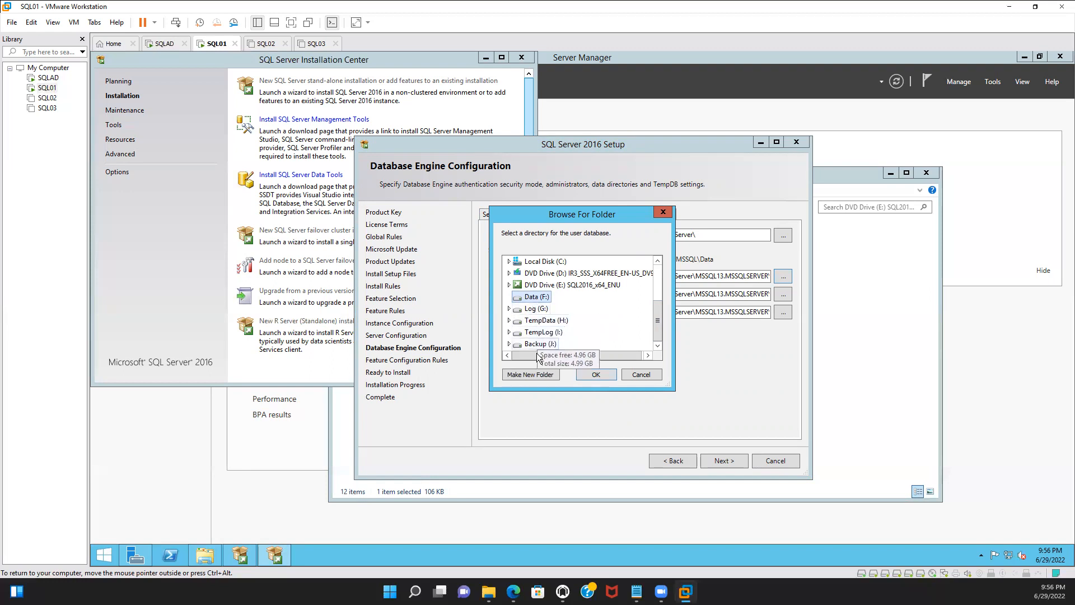
left_click(537, 375)
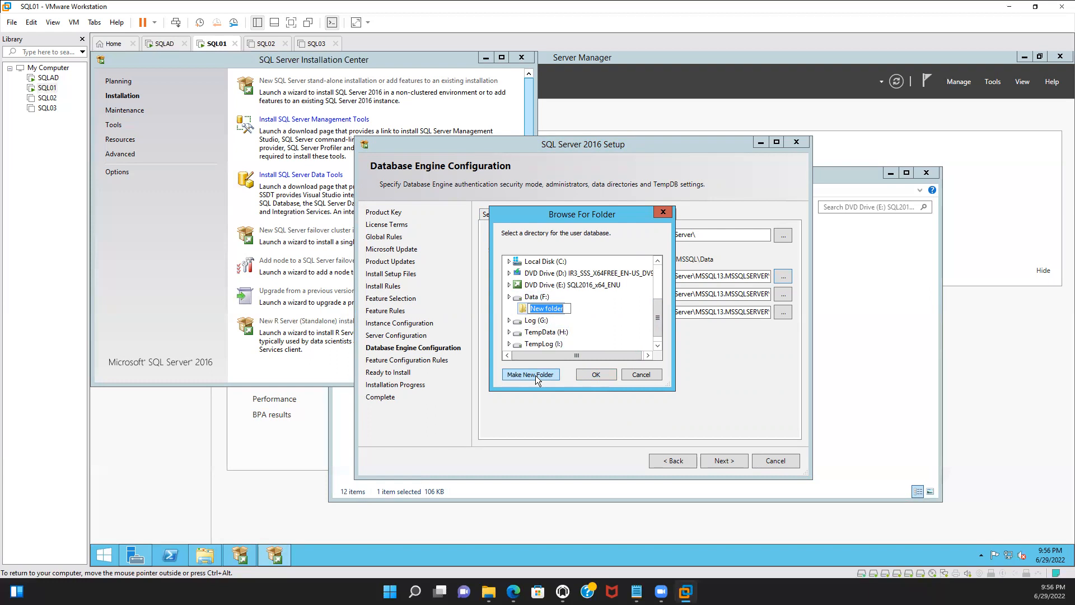
type("MSSQL")
left_click(597, 375)
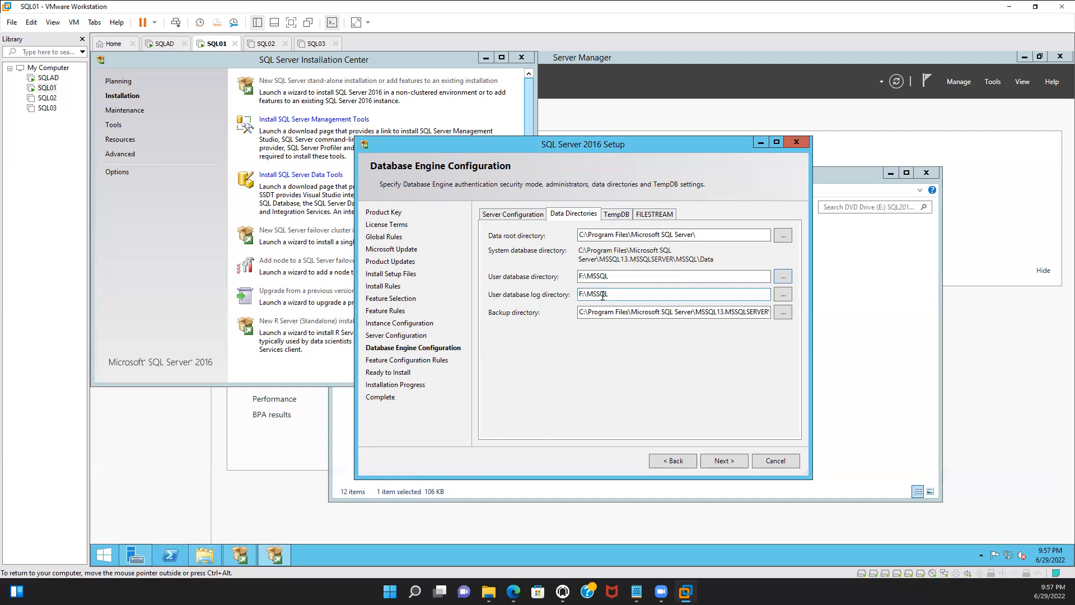
Set the user database log directory to G:\MSSQL
left_click(783, 295)
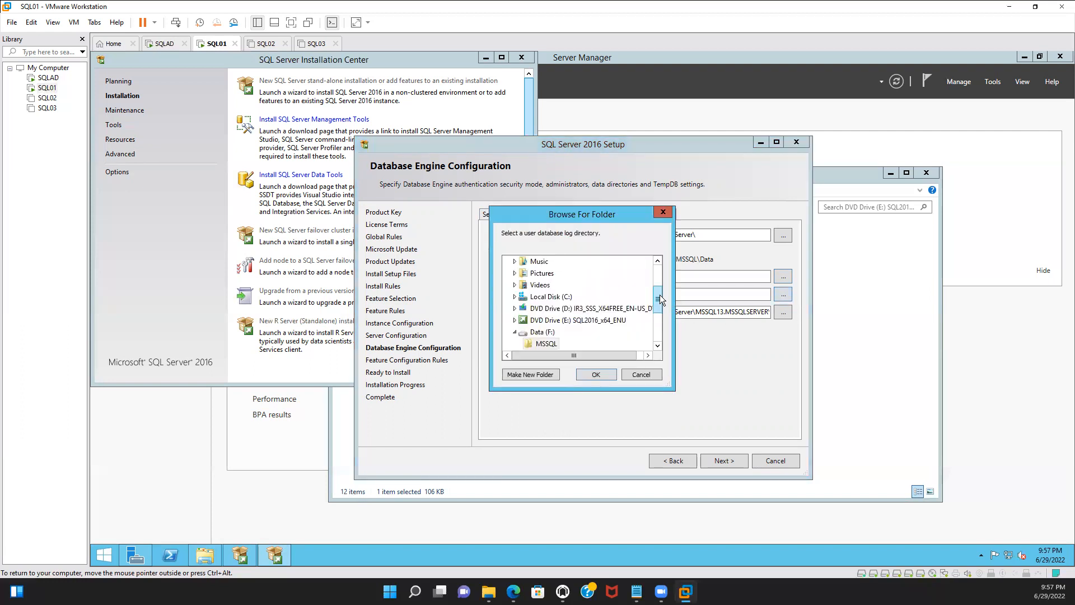
scroll(657, 308, "down", 3)
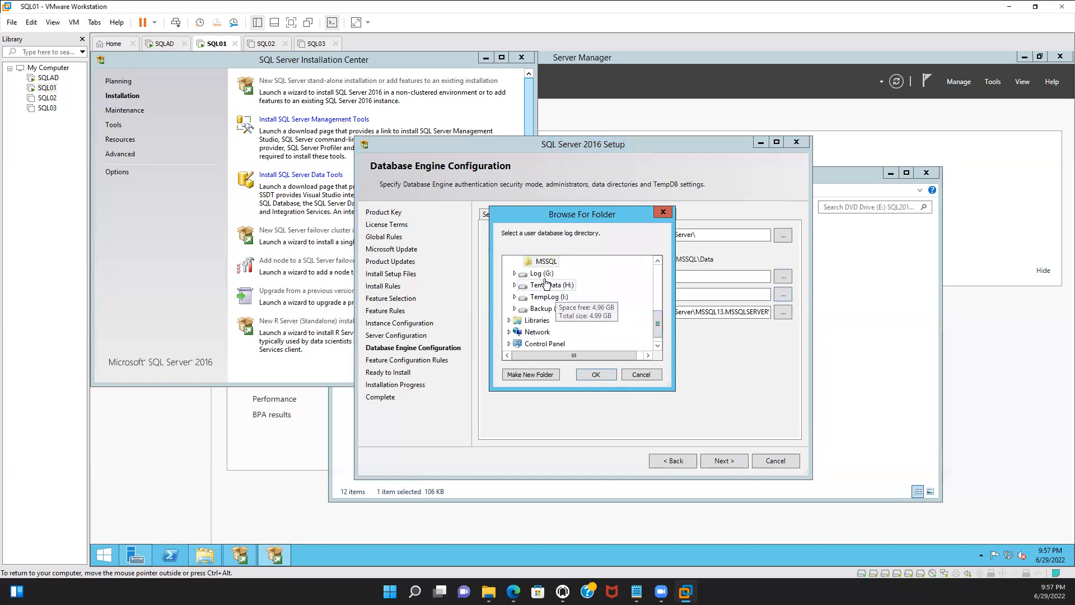
left_click(637, 372)
left_click(583, 297)
key("BackSpace")
type("G:\\MSSQL")
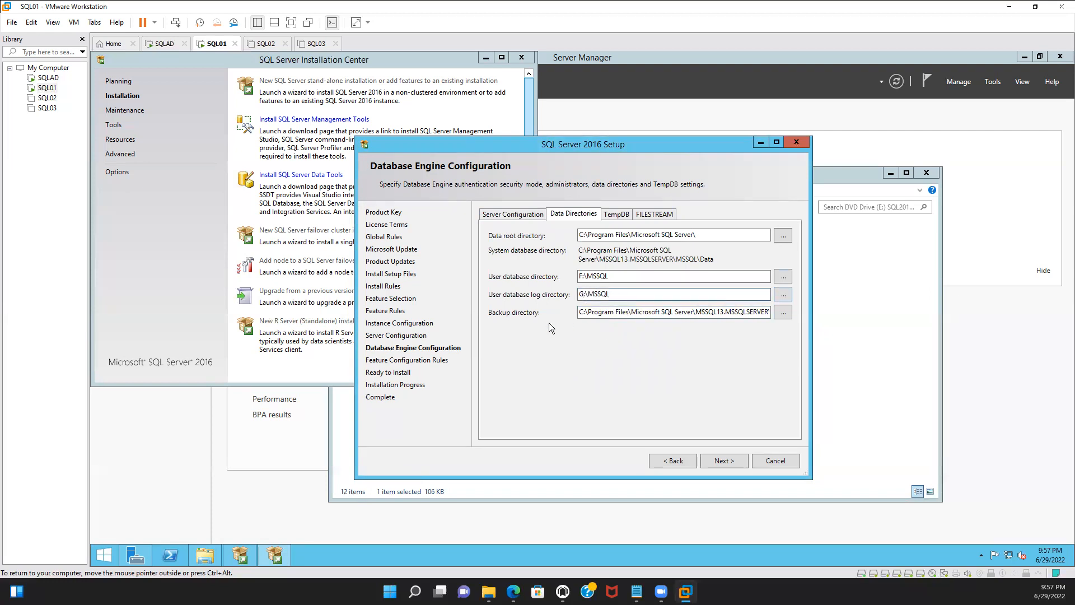
Set the backup directory to a new MSSQL folder on the Backup drive
left_click(782, 313)
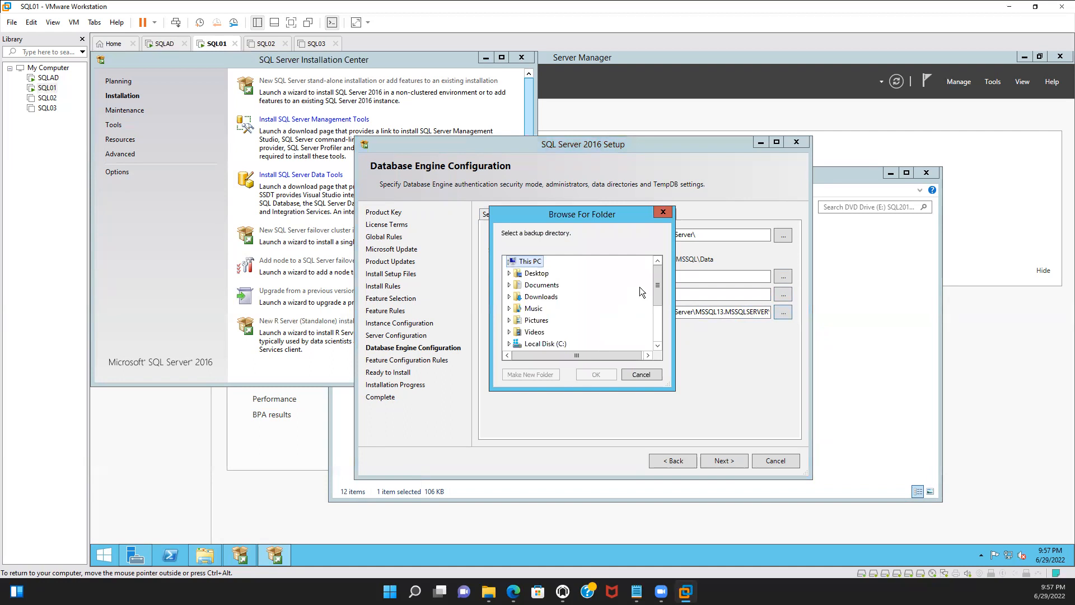
left_click_drag(657, 288, 656, 339)
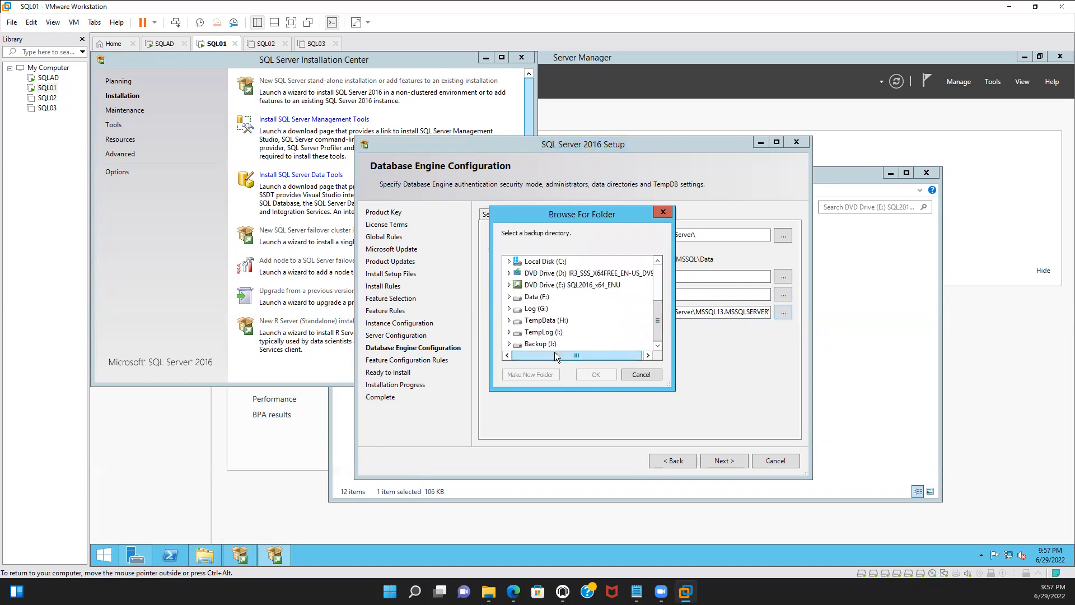
left_click(541, 343)
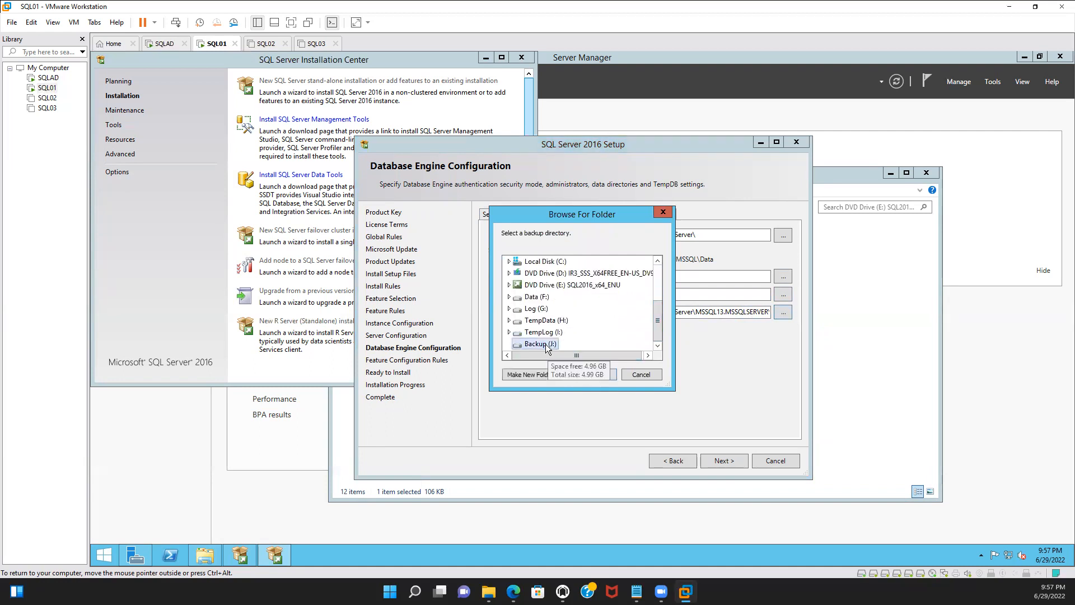
left_click(524, 375)
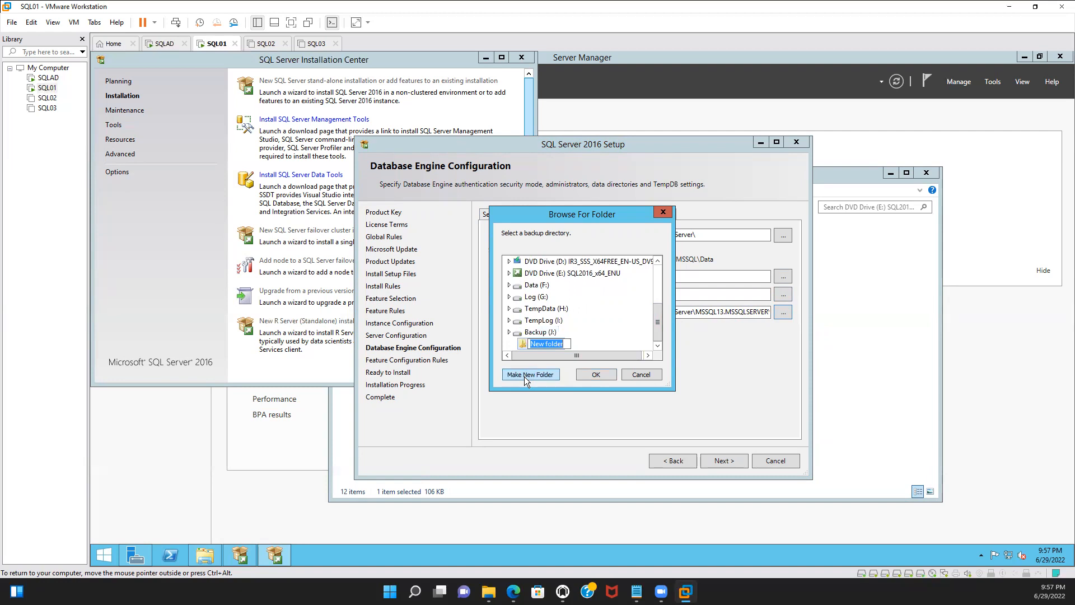
type("MSSQL")
left_click(602, 376)
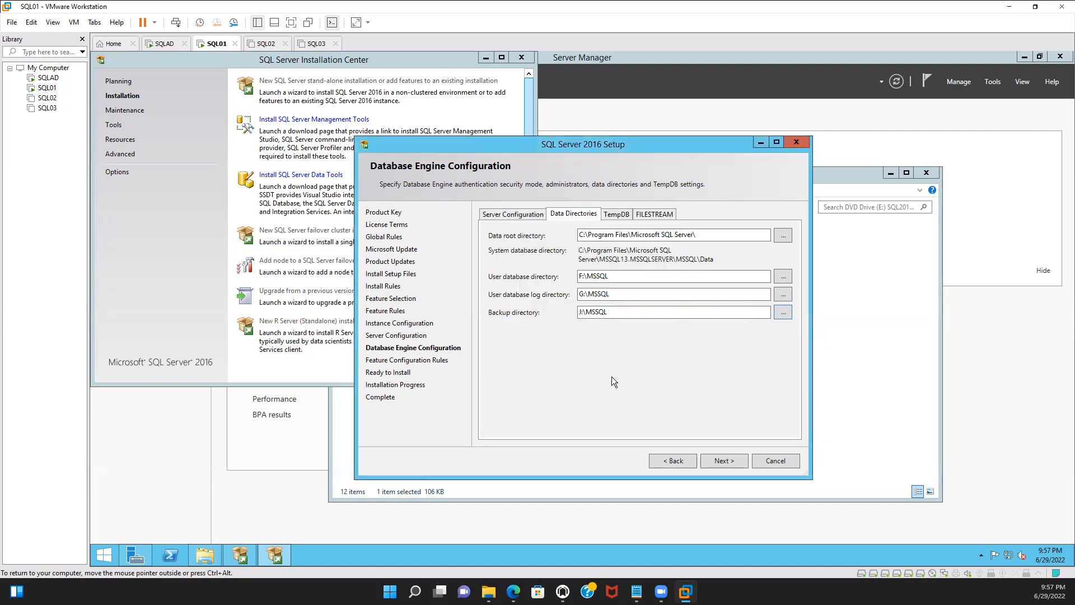
Replace the TempDB data directory with a new MSSQL folder on the TempData (H:) drive
left_click(615, 213)
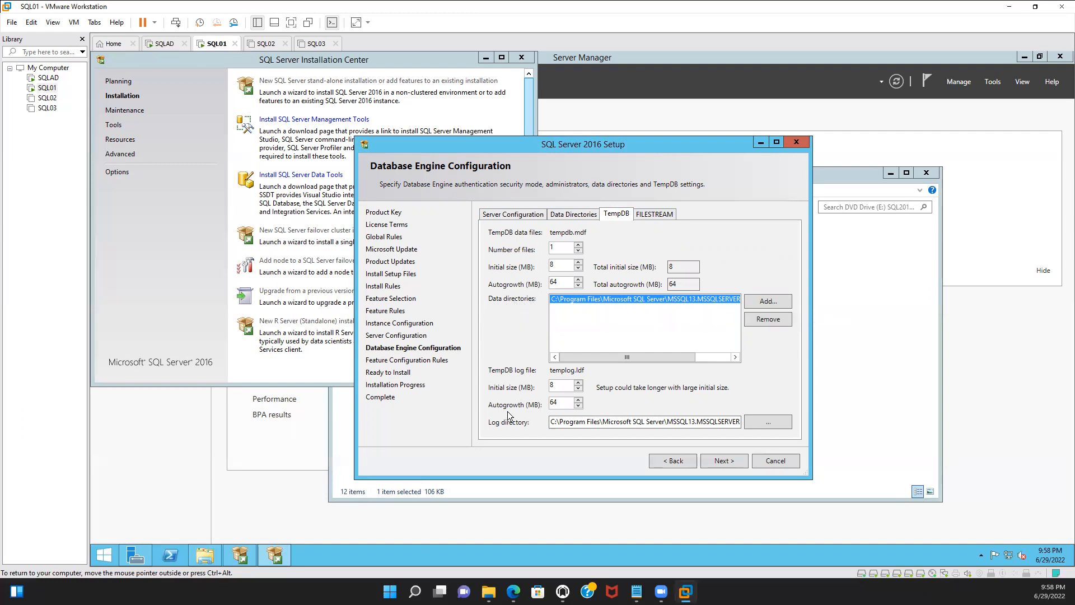
left_click(776, 322)
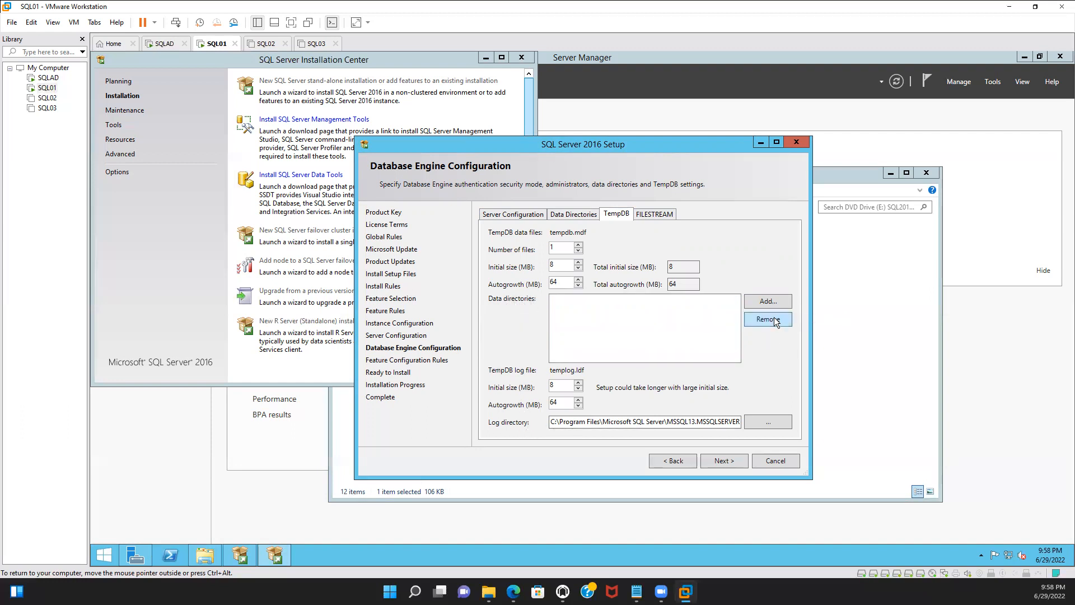
left_click(778, 301)
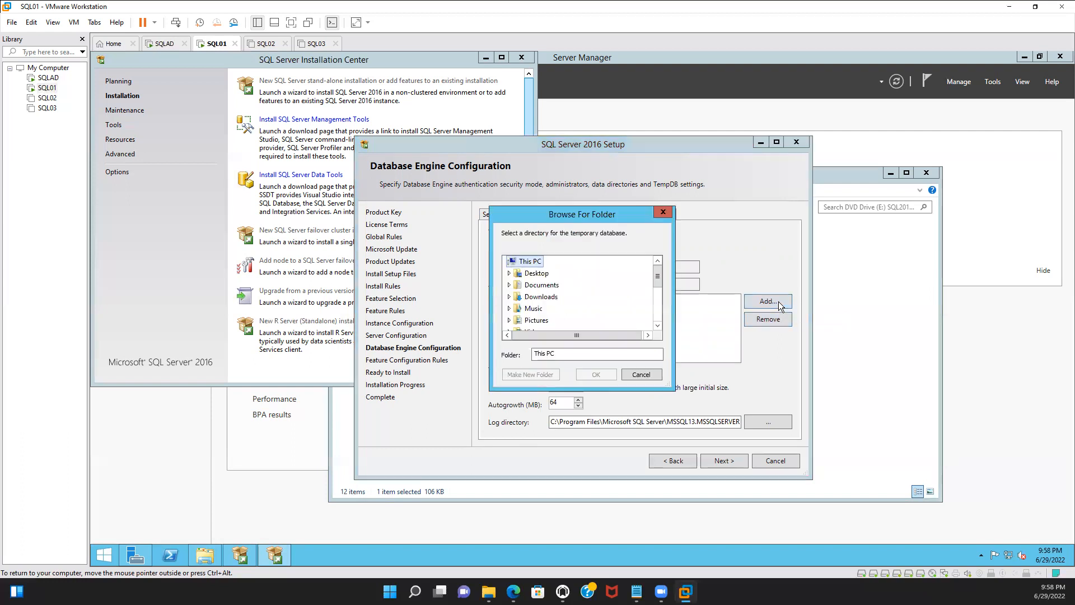
left_click_drag(659, 280, 659, 322)
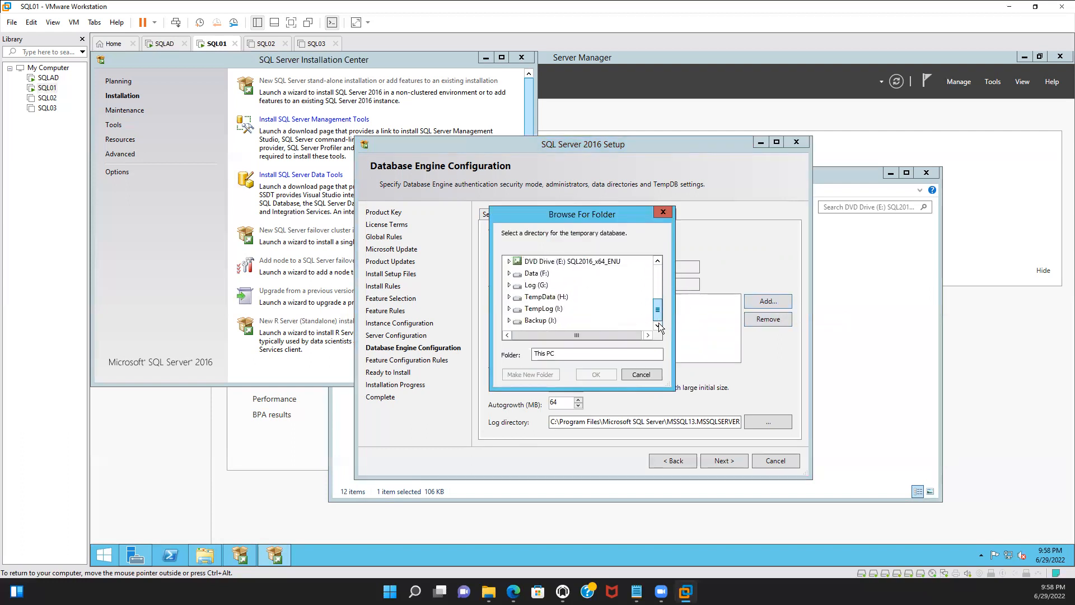
left_click(564, 301)
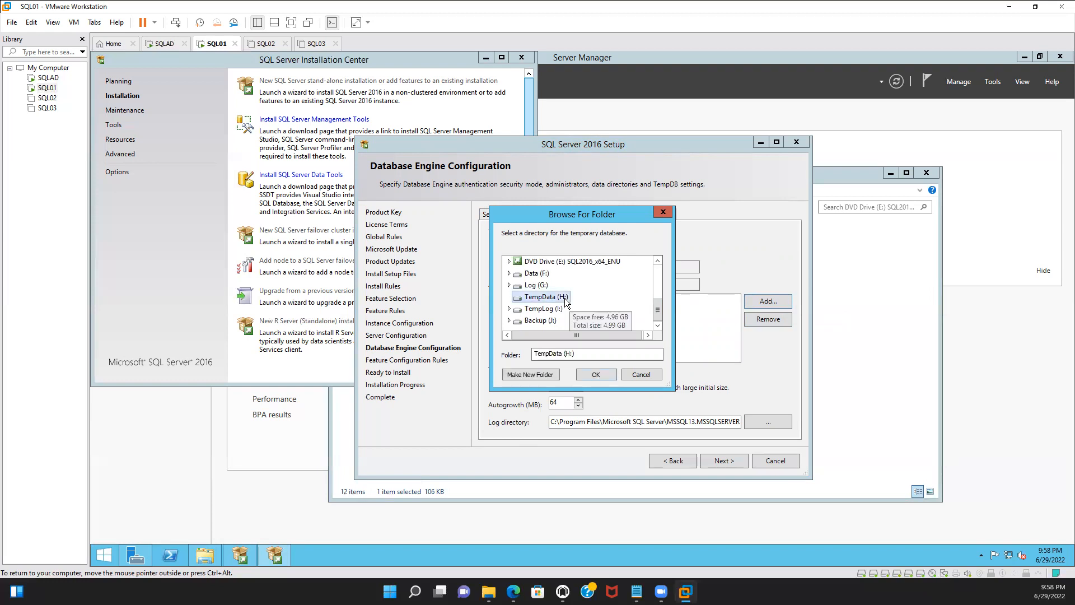
left_click(544, 373)
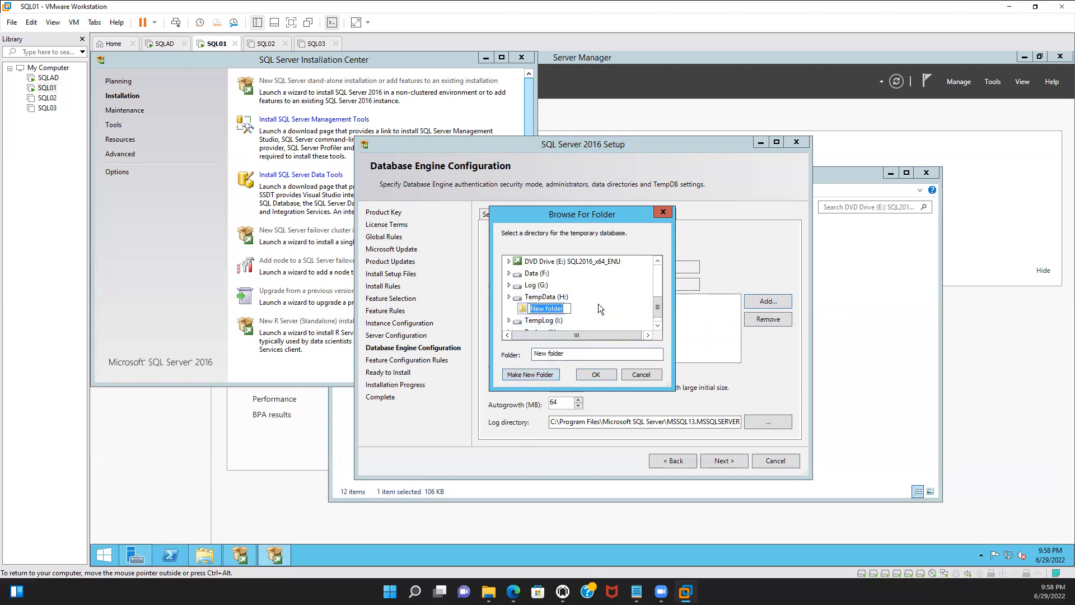
type("MSSQL")
left_click(597, 373)
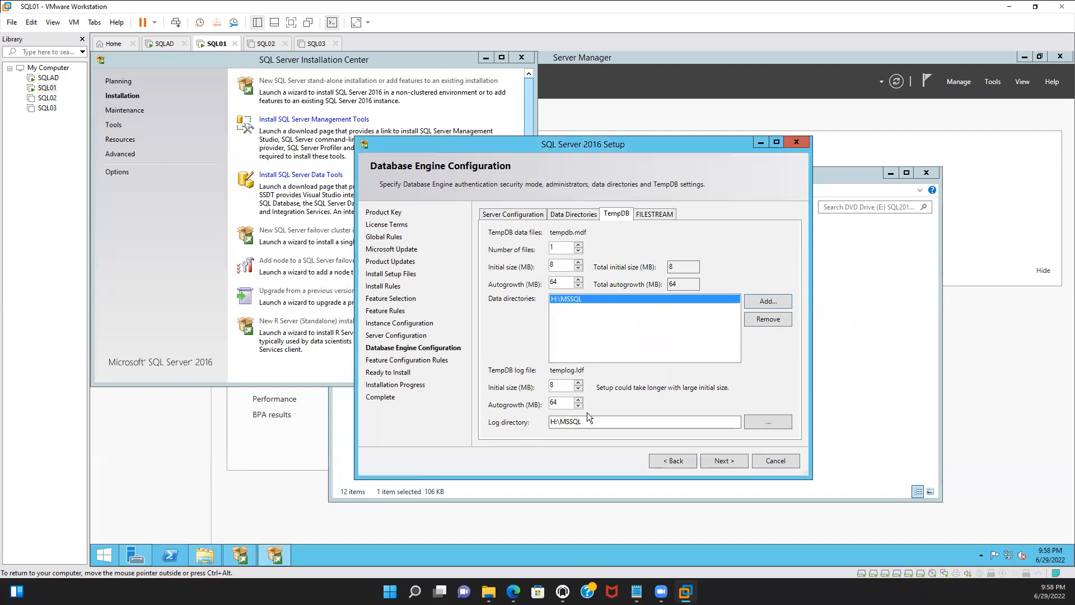
Set the TempDB log directory to I:\MSSQL and start the installation
left_click(553, 424)
type("I")
left_click(718, 456)
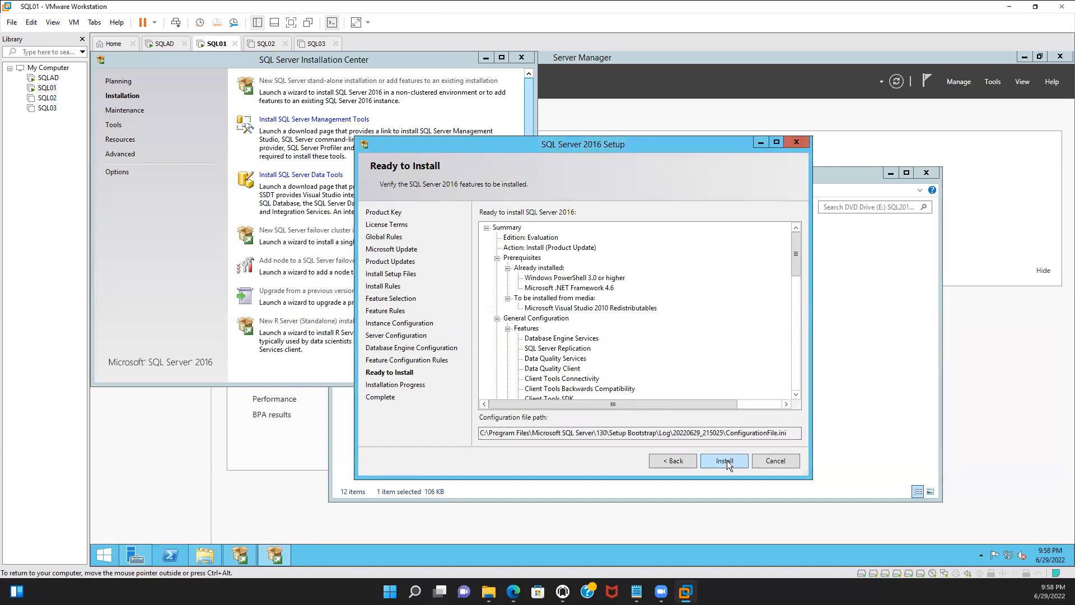
left_click(726, 460)
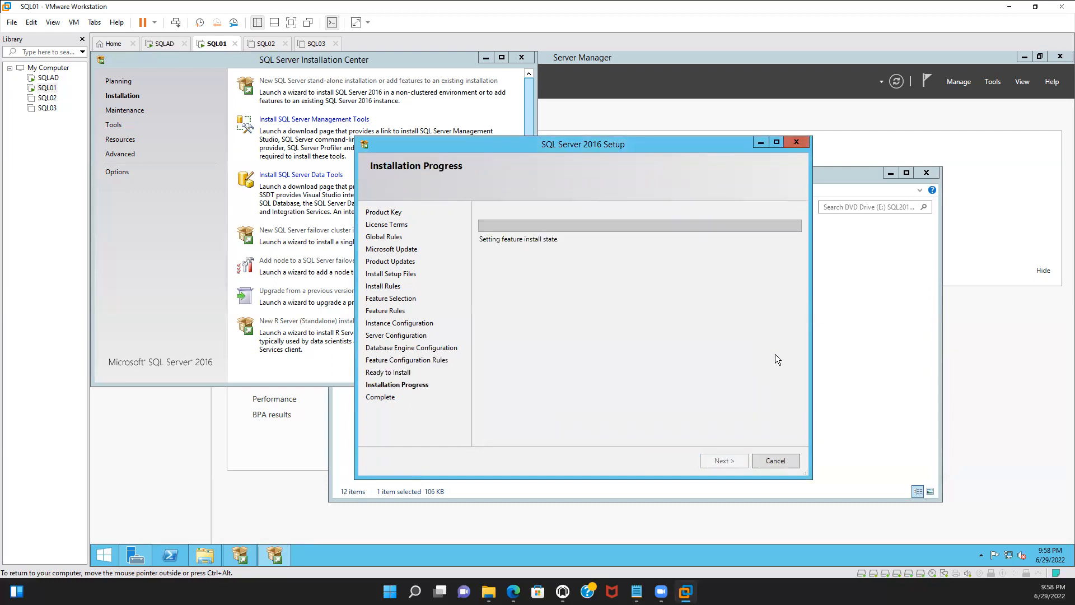
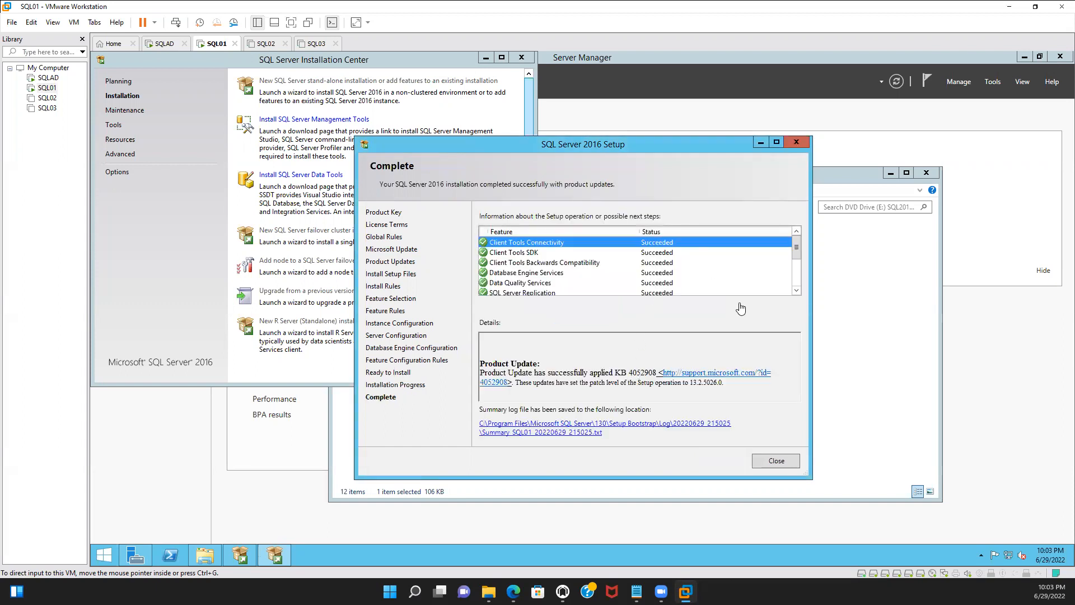
Close the finished setup wizard, the Installation Center and the DVD drive window, and minimize Server Manager
left_click(773, 461)
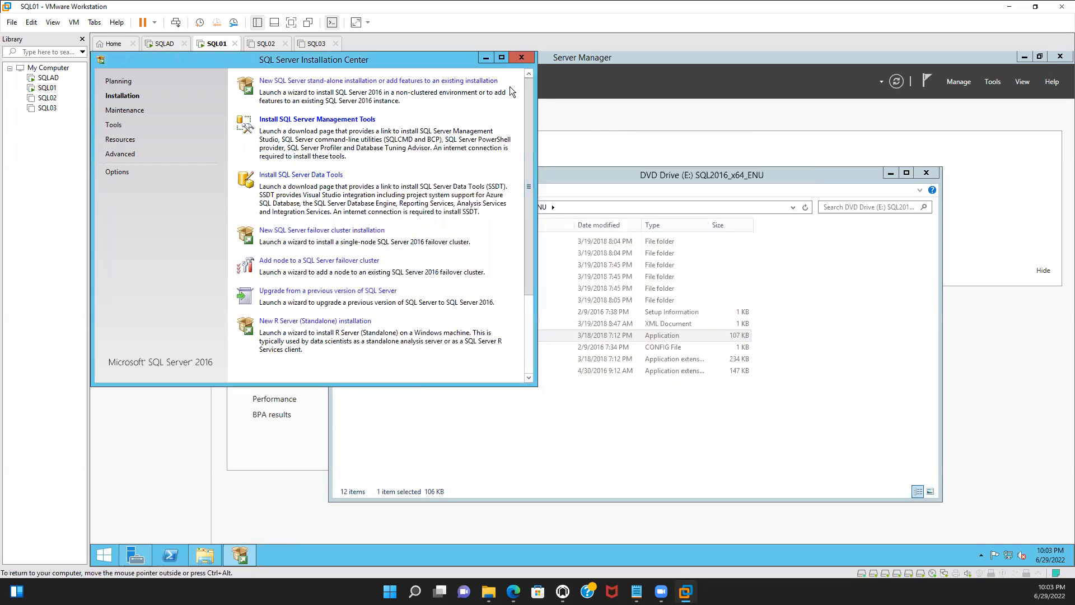
left_click(521, 58)
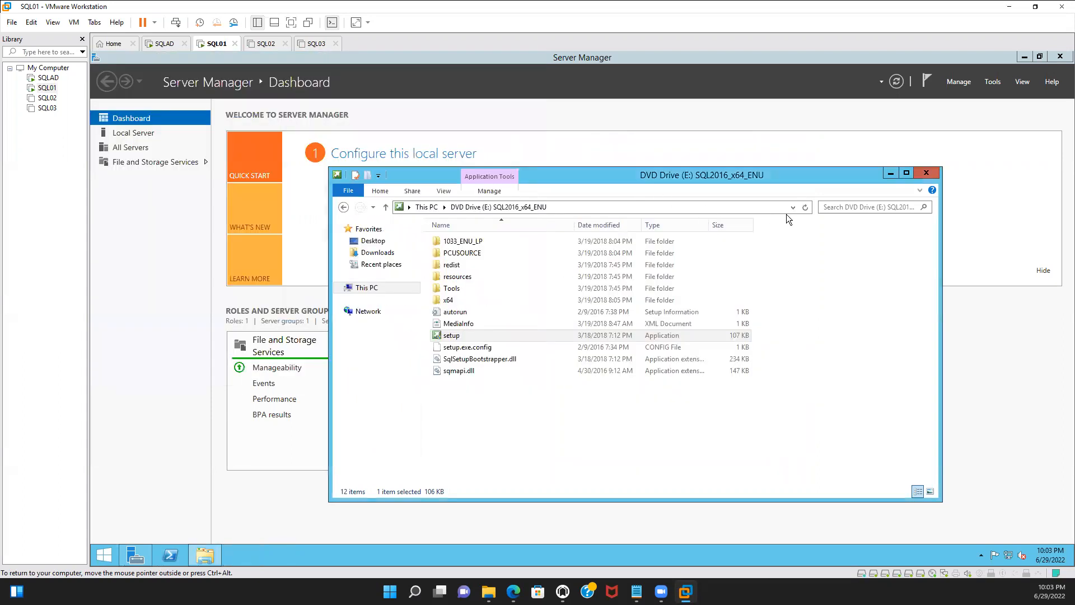
left_click(927, 176)
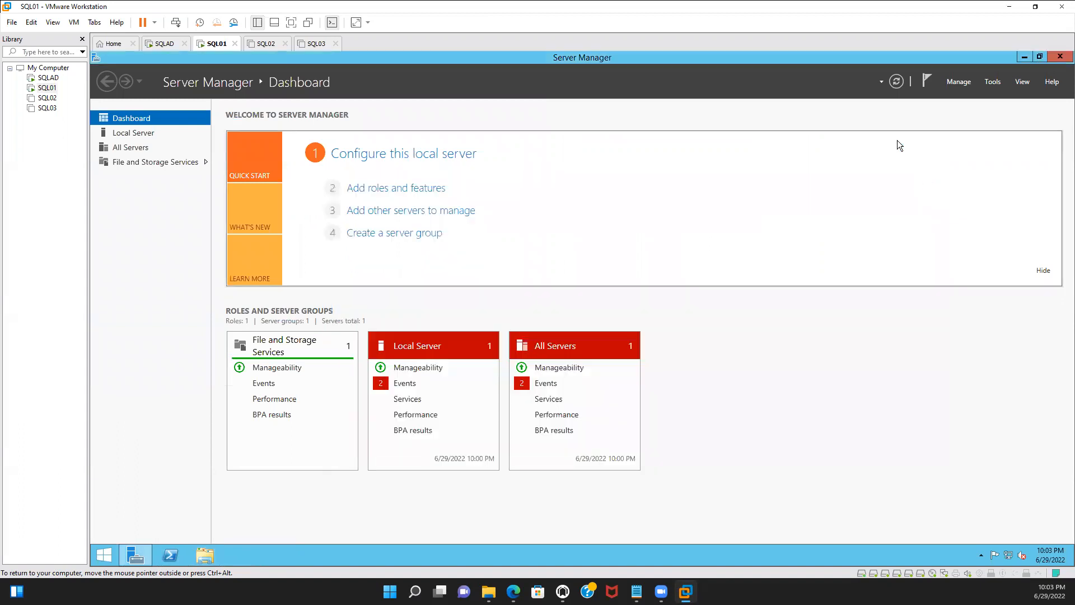
left_click(1024, 58)
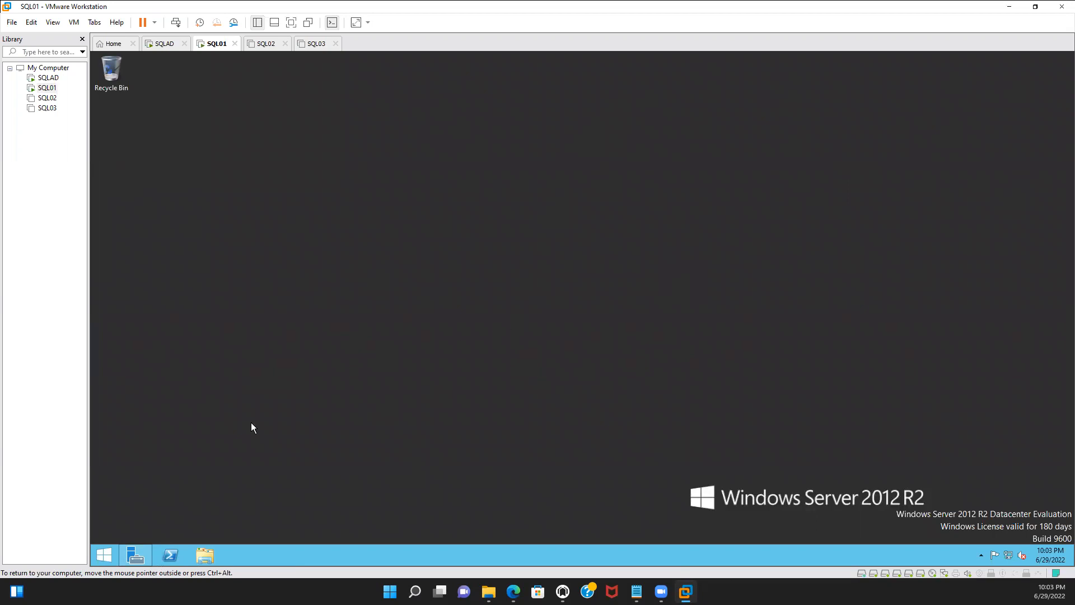
Search for ssms and pin Microsoft SQL Server Management Studio 18 to the taskbar
left_click(115, 553)
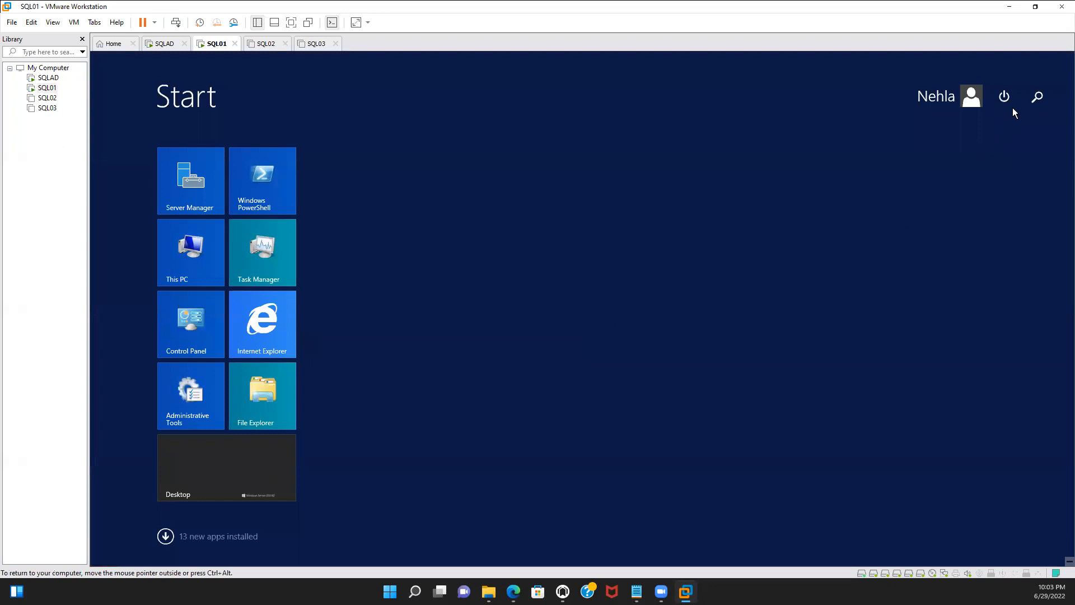
left_click(1043, 103)
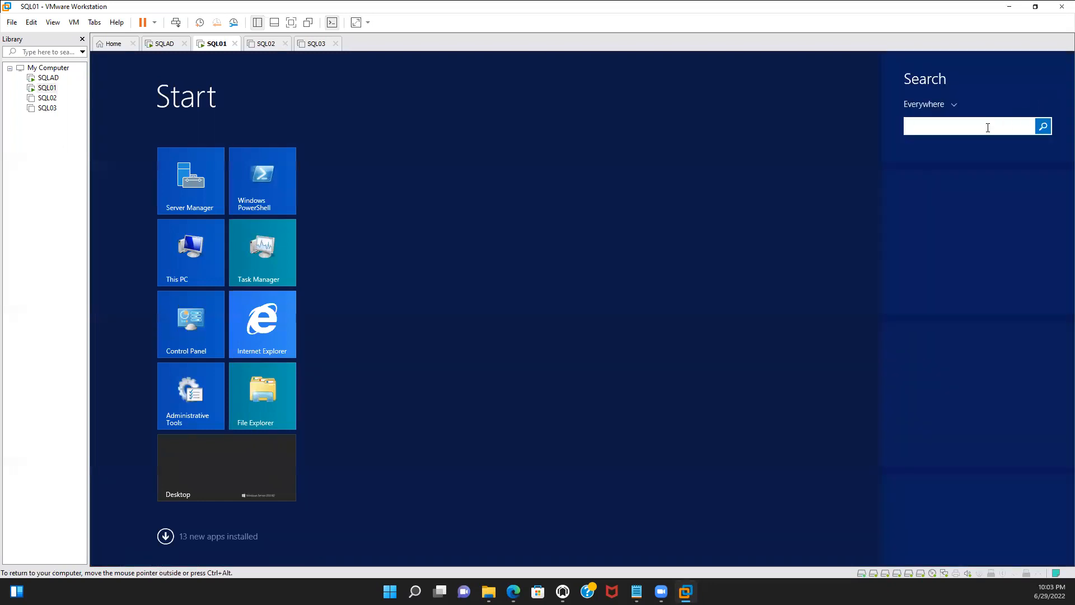
type("ss")
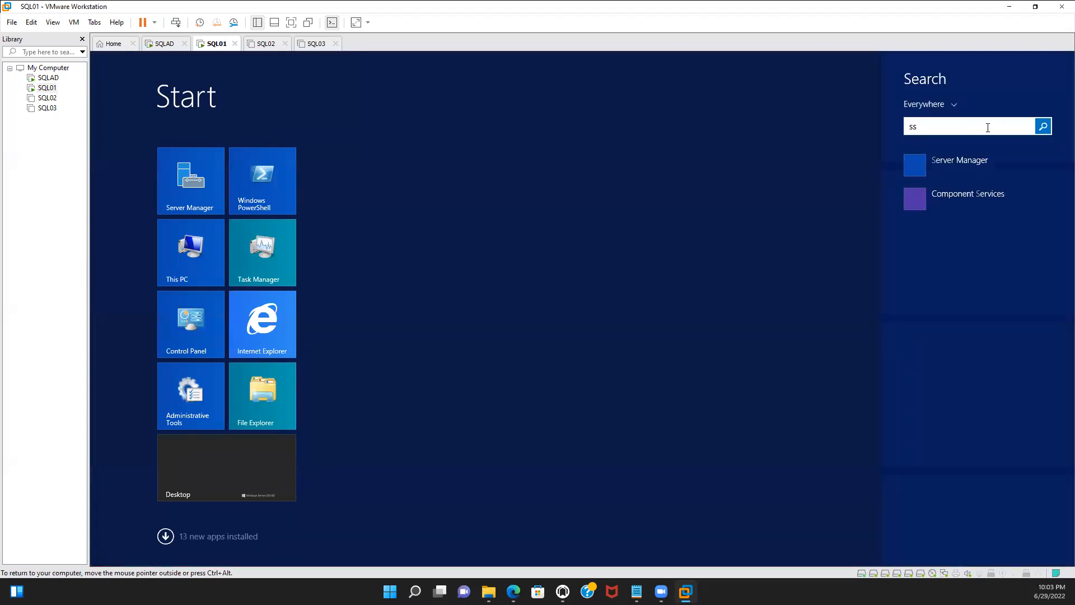
type("ms")
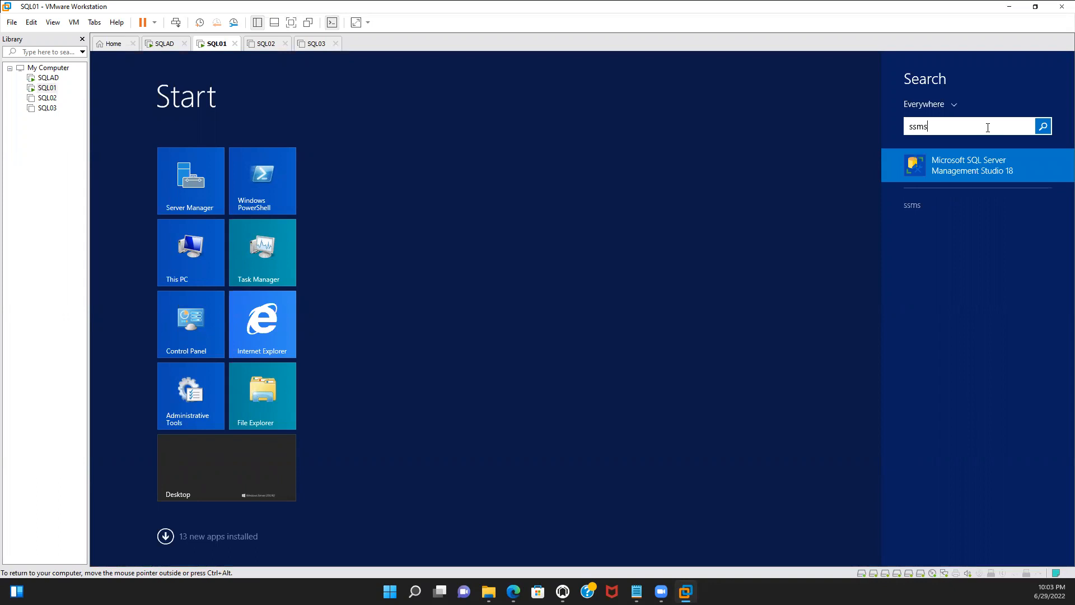
right_click(987, 169)
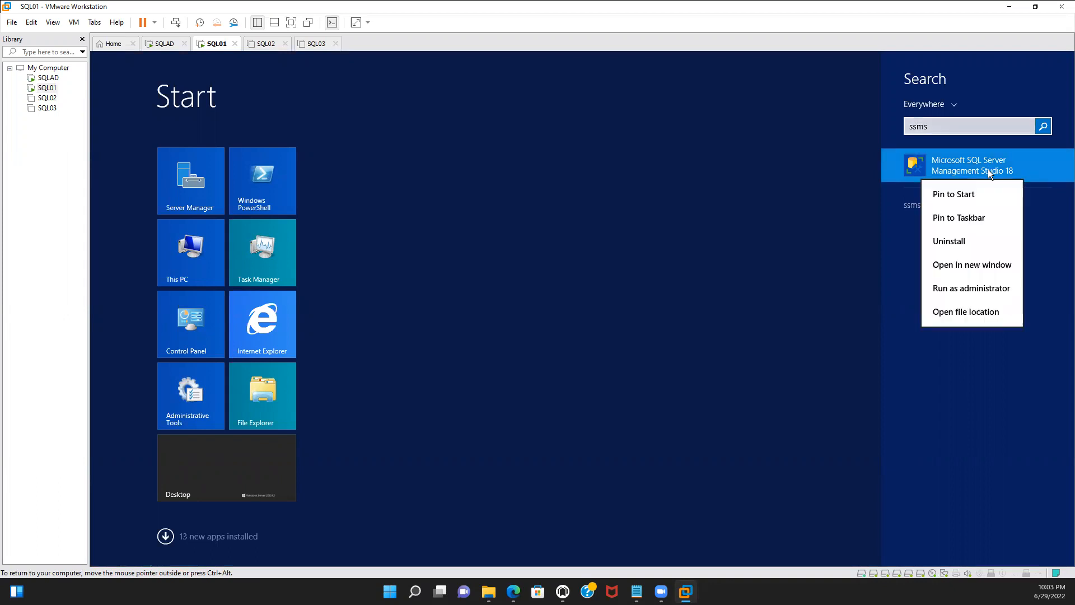
left_click(990, 216)
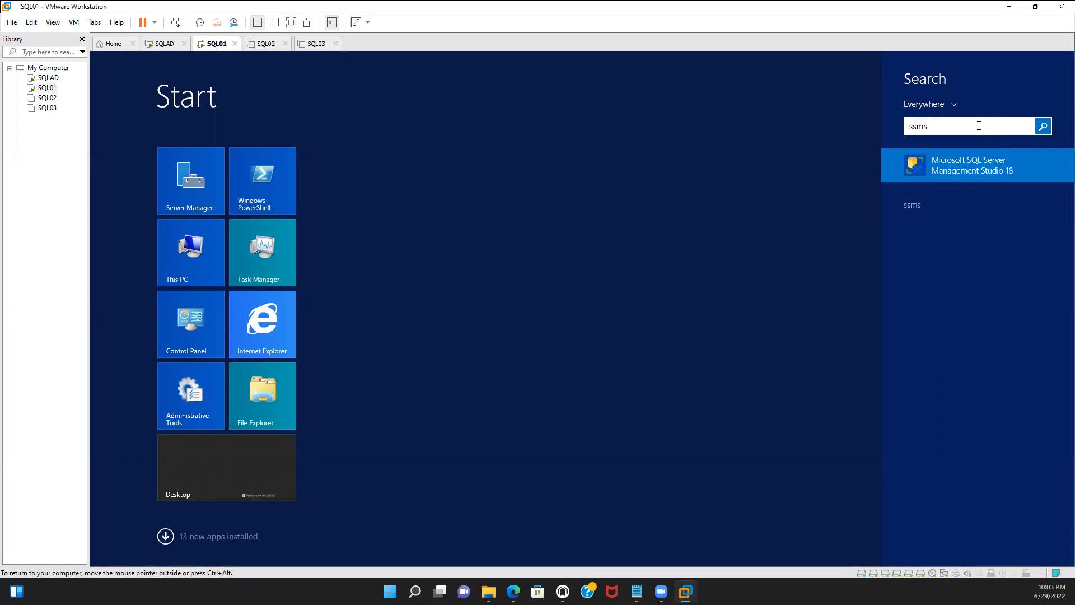
Try to open SQL Server 2016 Configuration Manager from a search for configur, declining the elevation request
key("BackSpace")
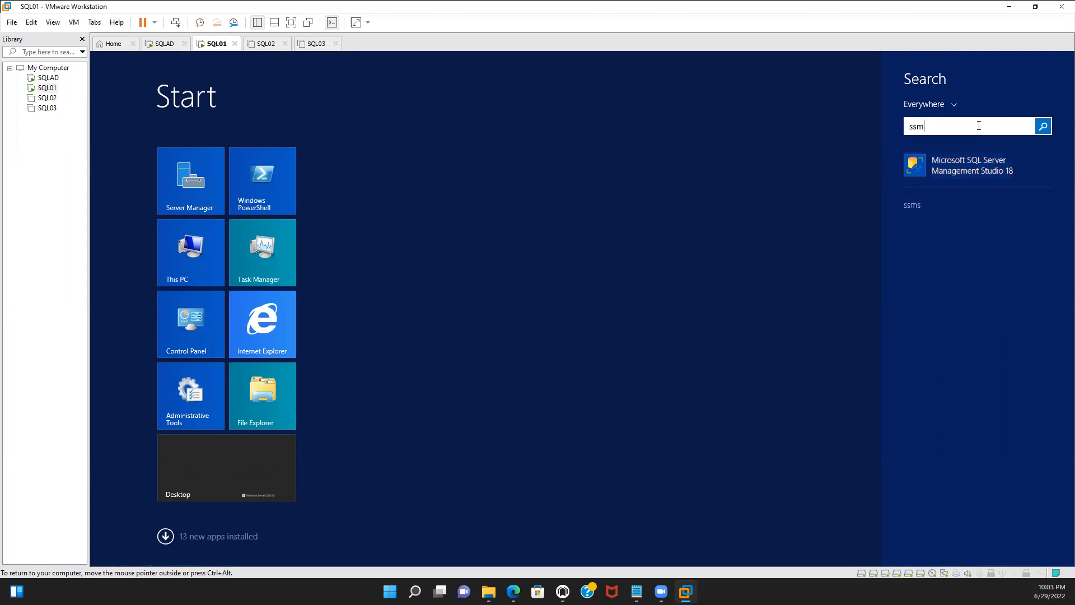
key("BackSpace")
key("BackSpace")
key("BackSpace")
type("c")
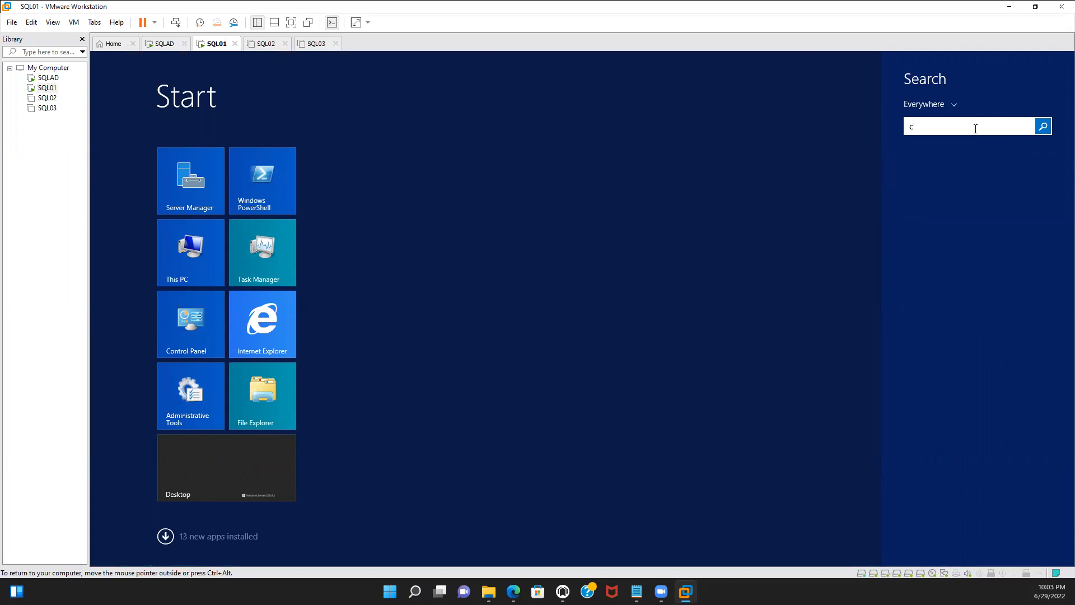
type("o")
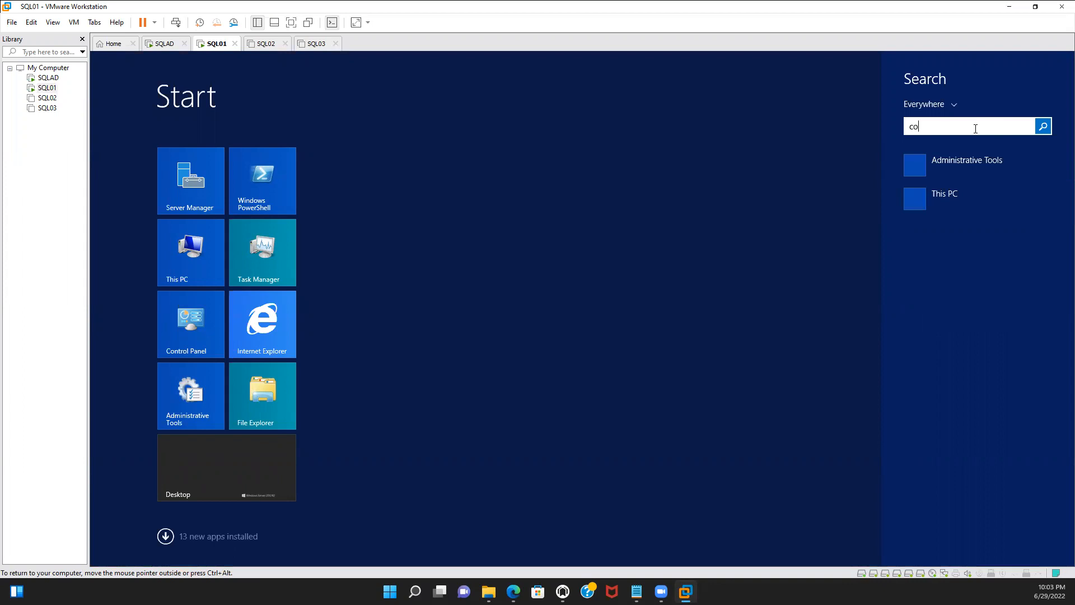
type("nfiguration")
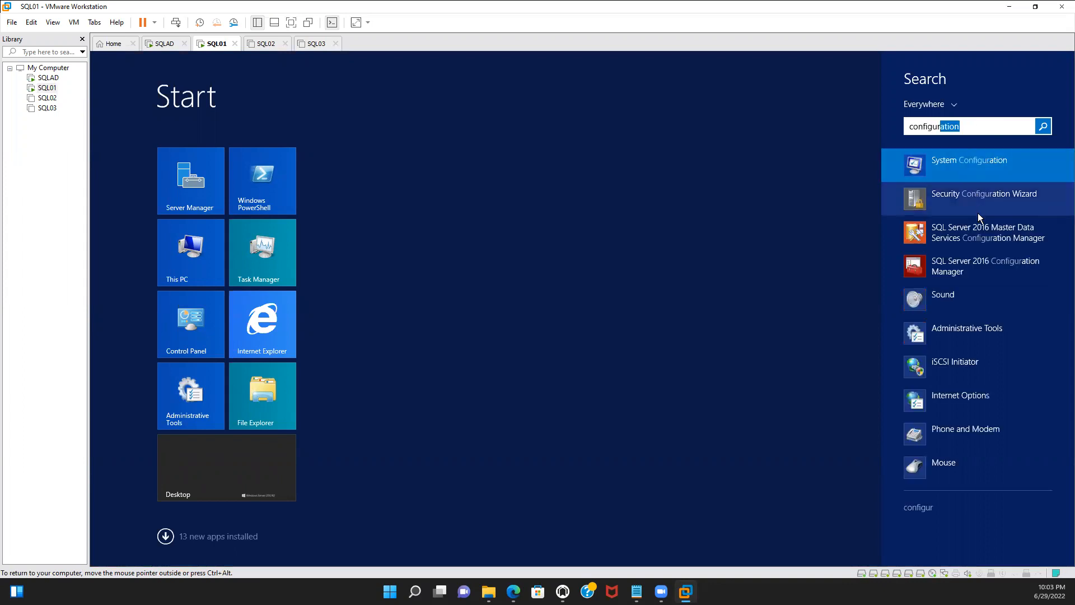
right_click(987, 261)
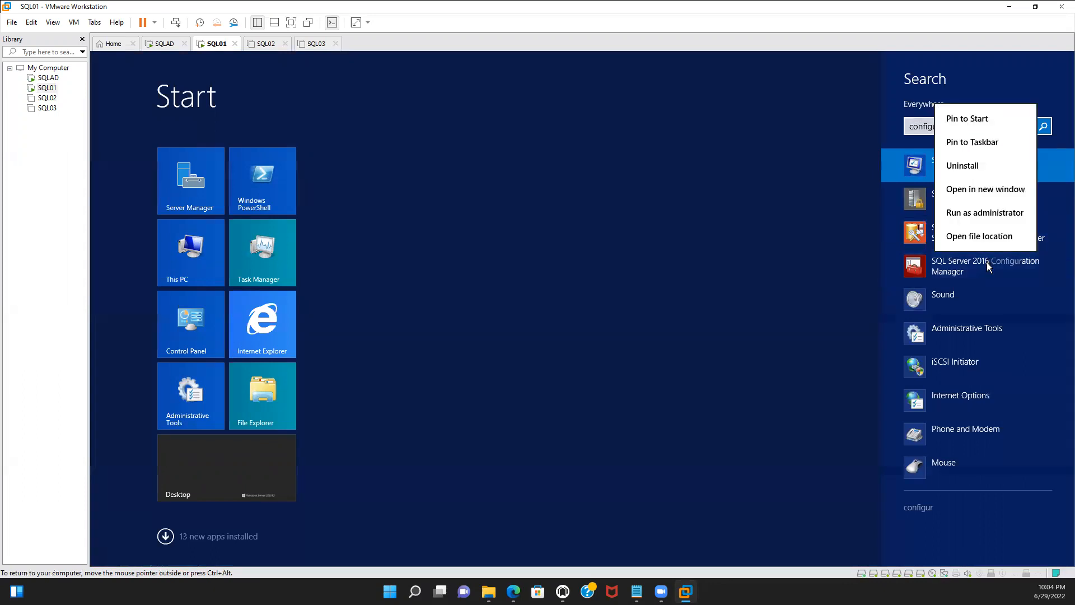
key("Escape")
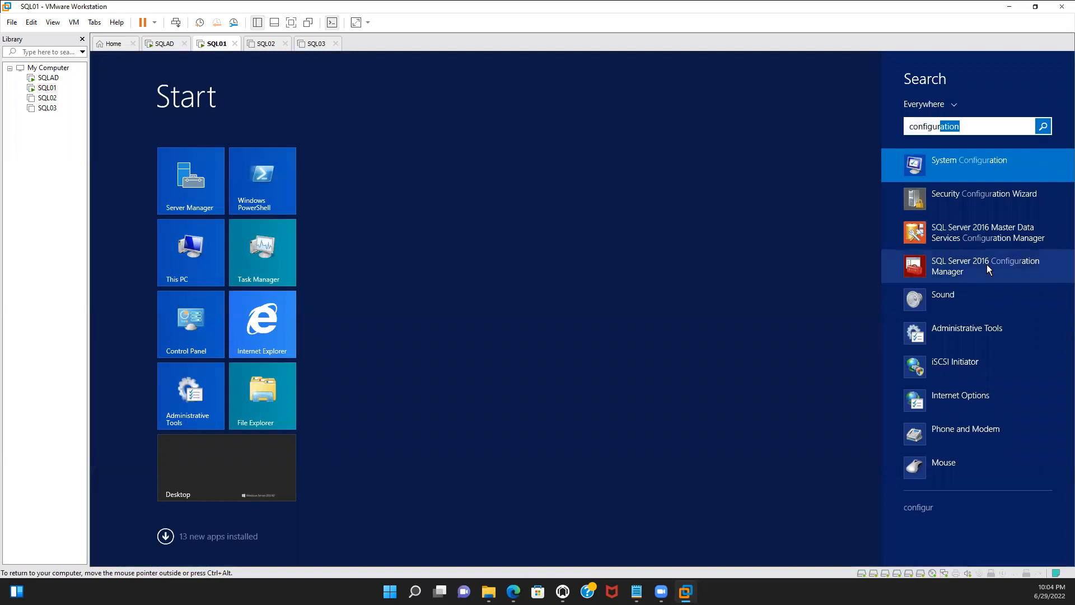
left_click(984, 268)
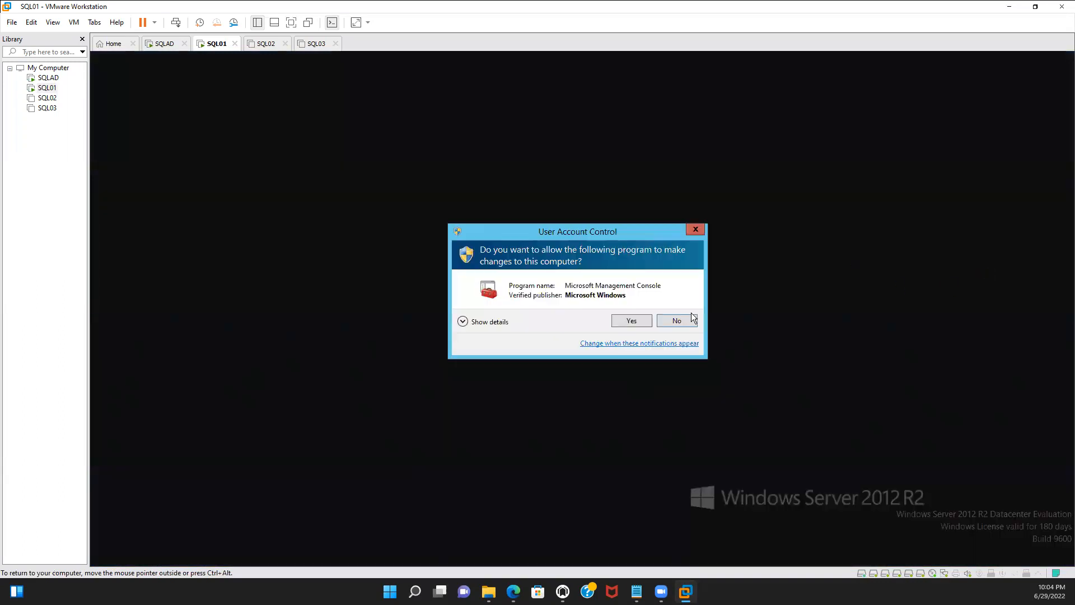
left_click(688, 319)
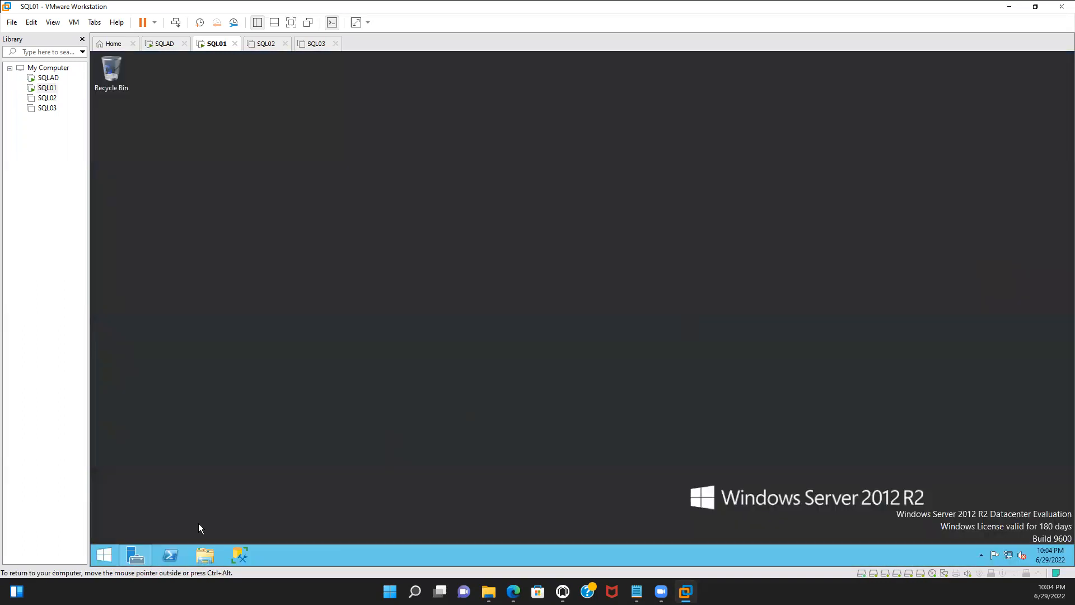
Search for configuration manager and pin SQL Server 2016 Configuration Manager to the taskbar
left_click(105, 554)
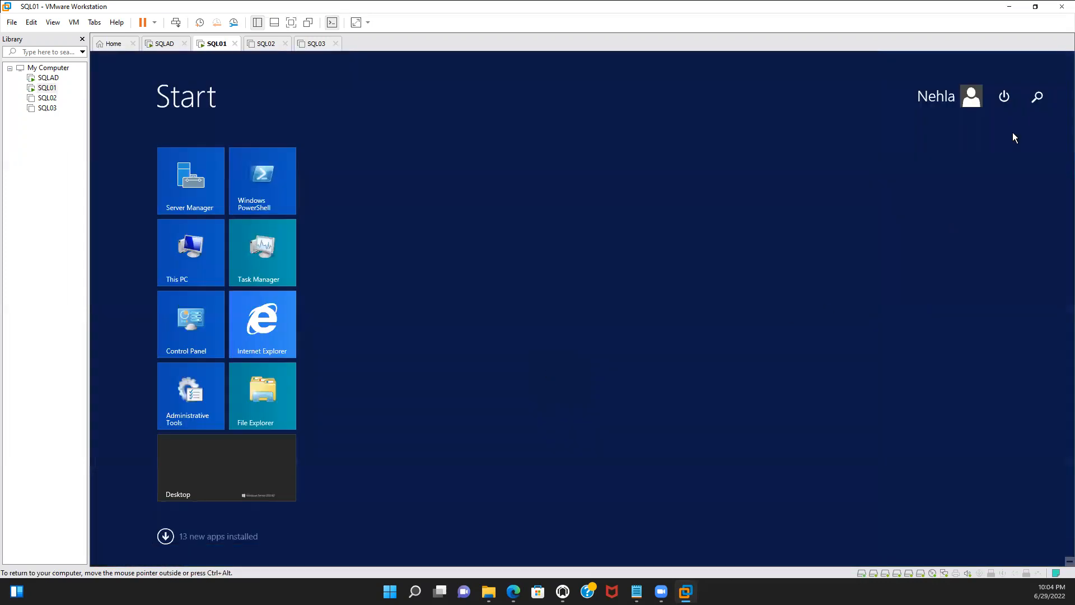
left_click(1037, 97)
type("configu")
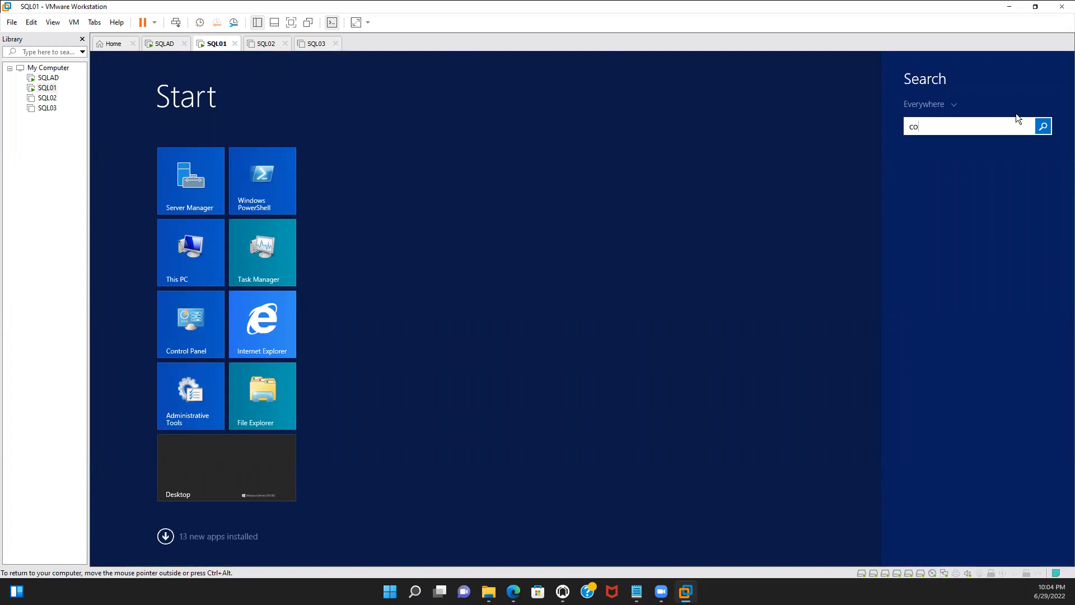
type("rat")
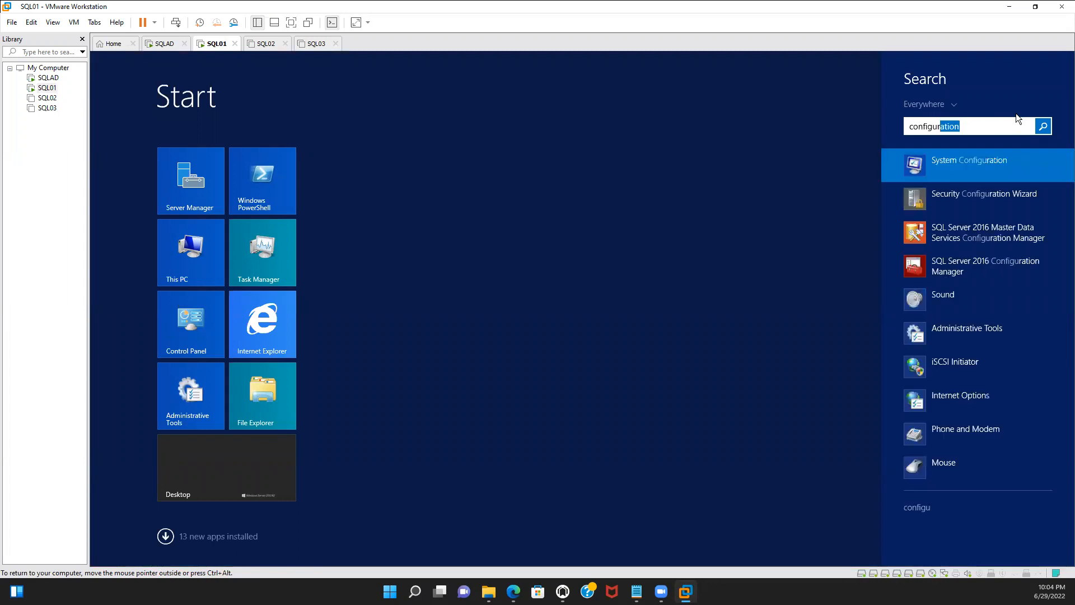
type("ion ")
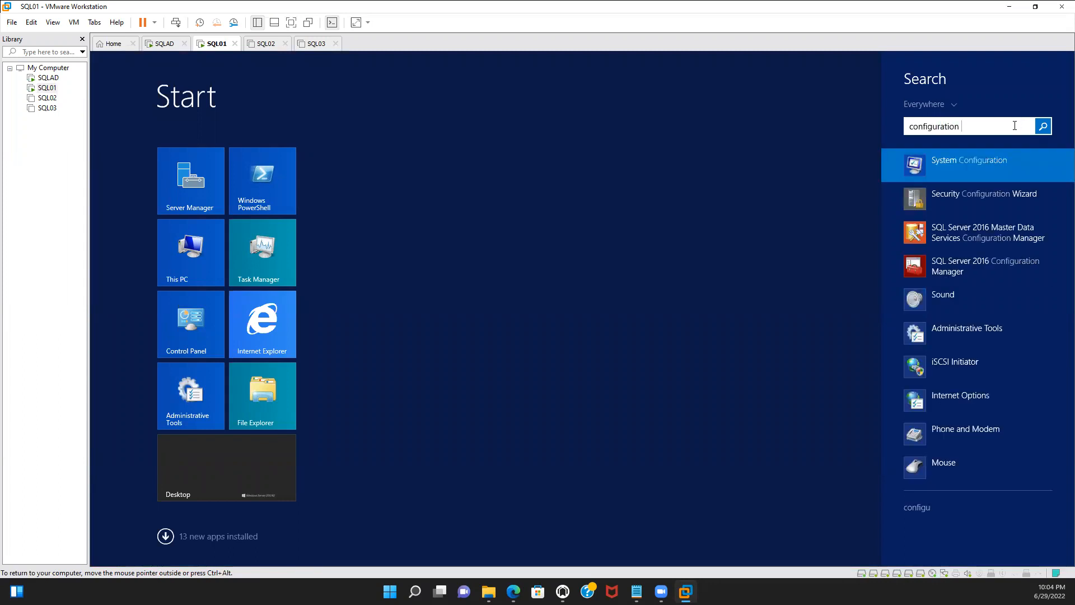
type("man")
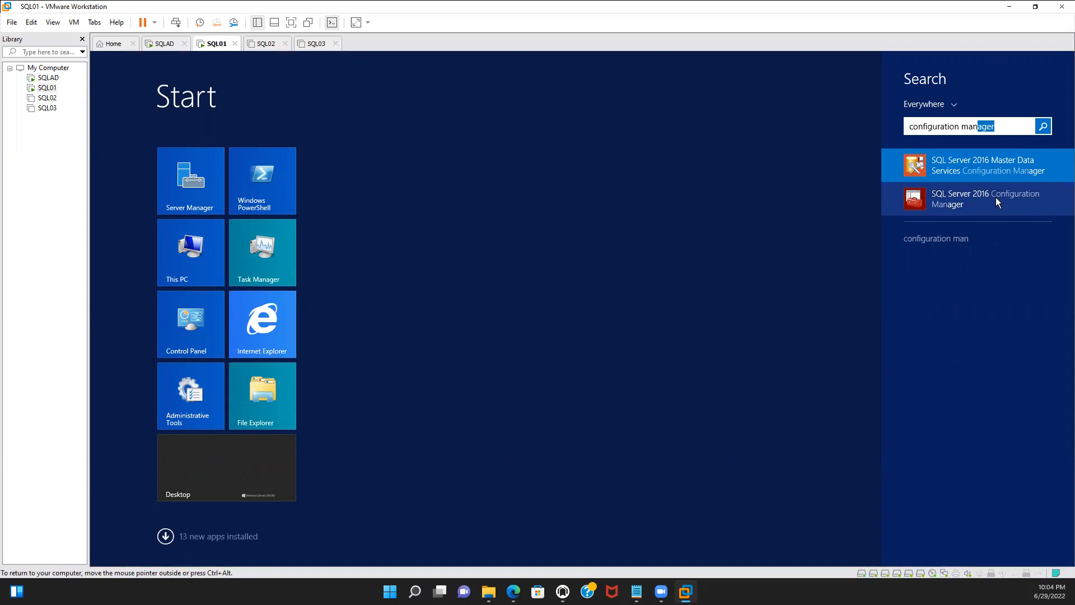
left_click(1005, 127)
key("Down")
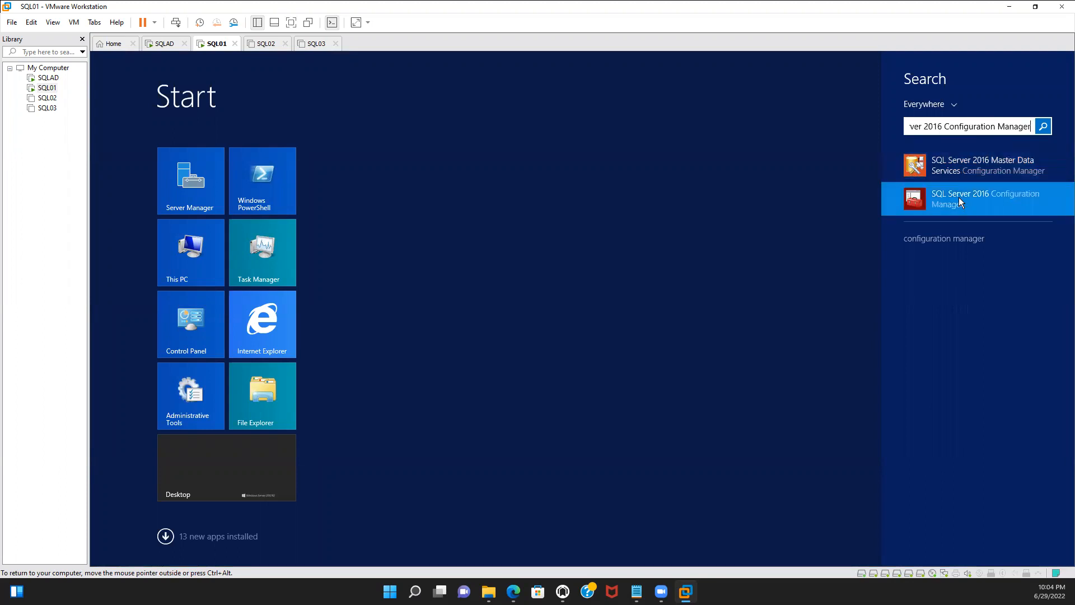
right_click(958, 197)
left_click(977, 252)
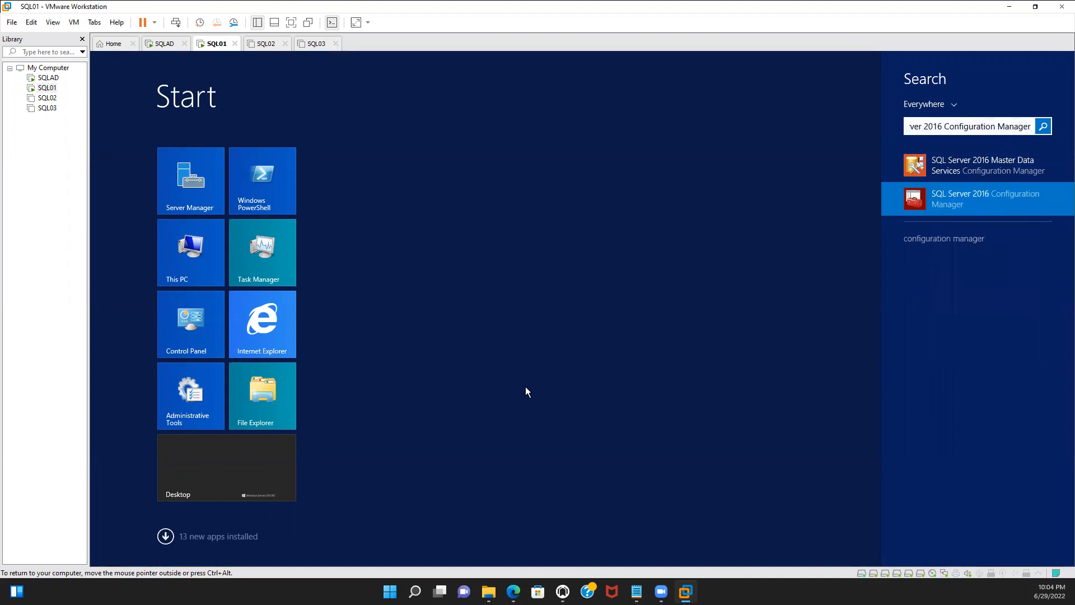
Return to the desktop and launch SQL Server Configuration Manager from the taskbar, allowing it to make changes
left_click(261, 456)
left_click(261, 457)
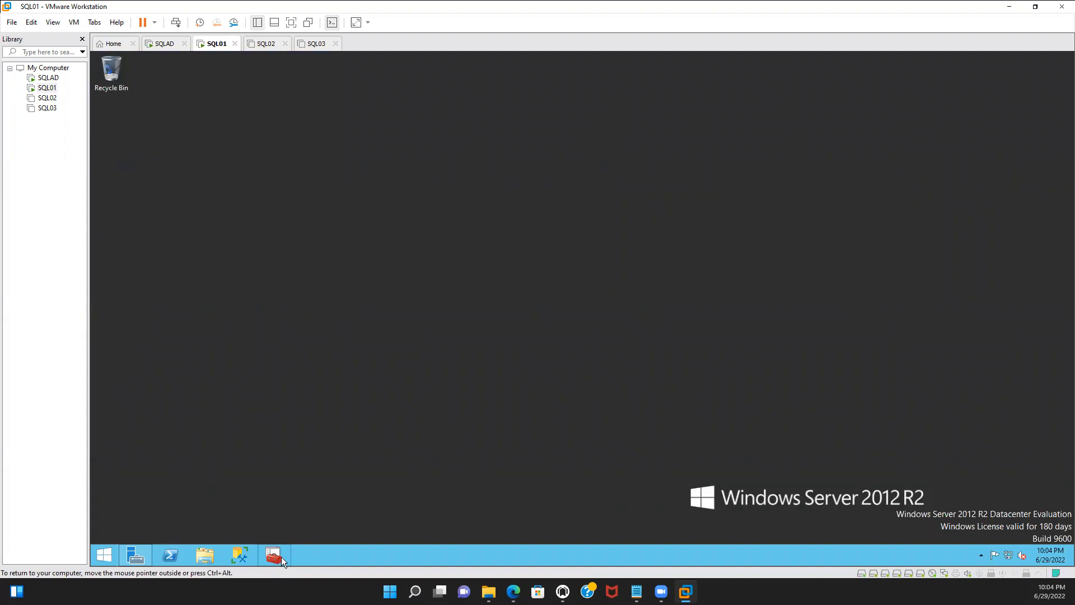
left_click(245, 554)
left_click(275, 556)
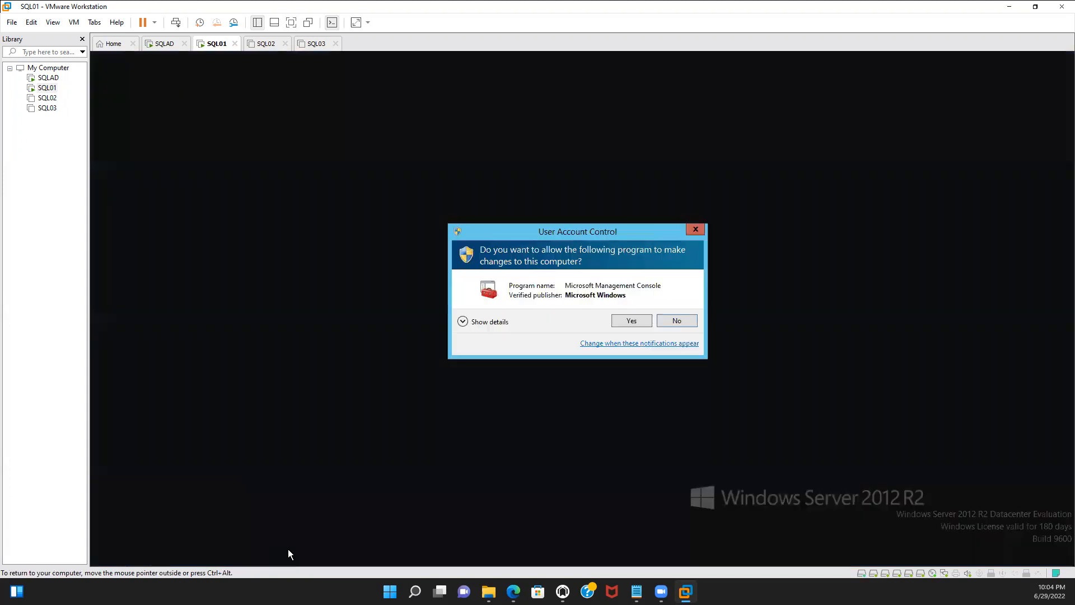
left_click(623, 322)
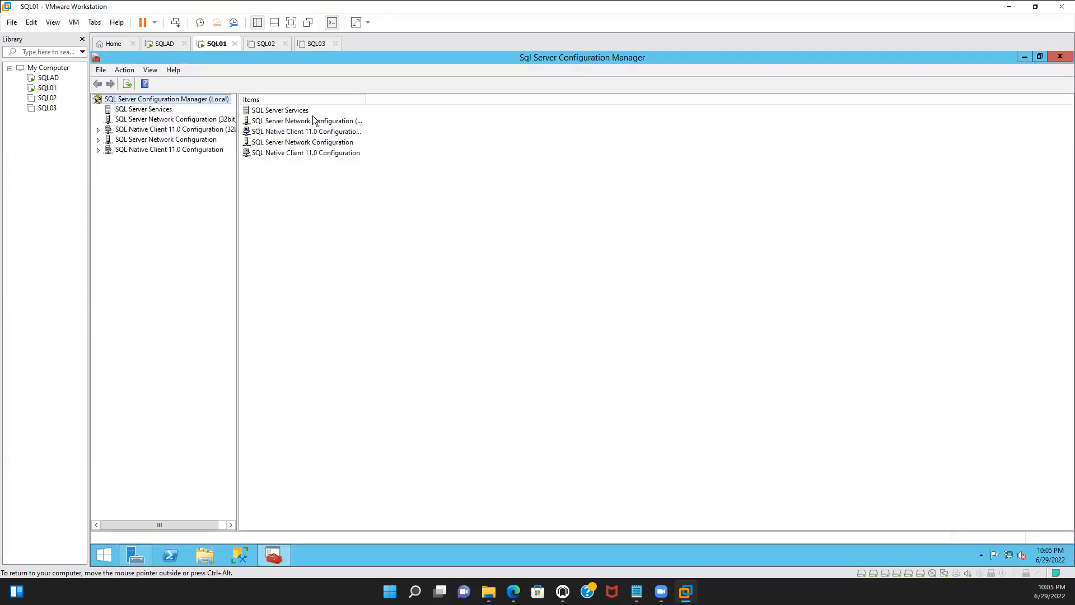
Review the SQL Server services, their states, start modes and logon accounts
left_click(287, 115)
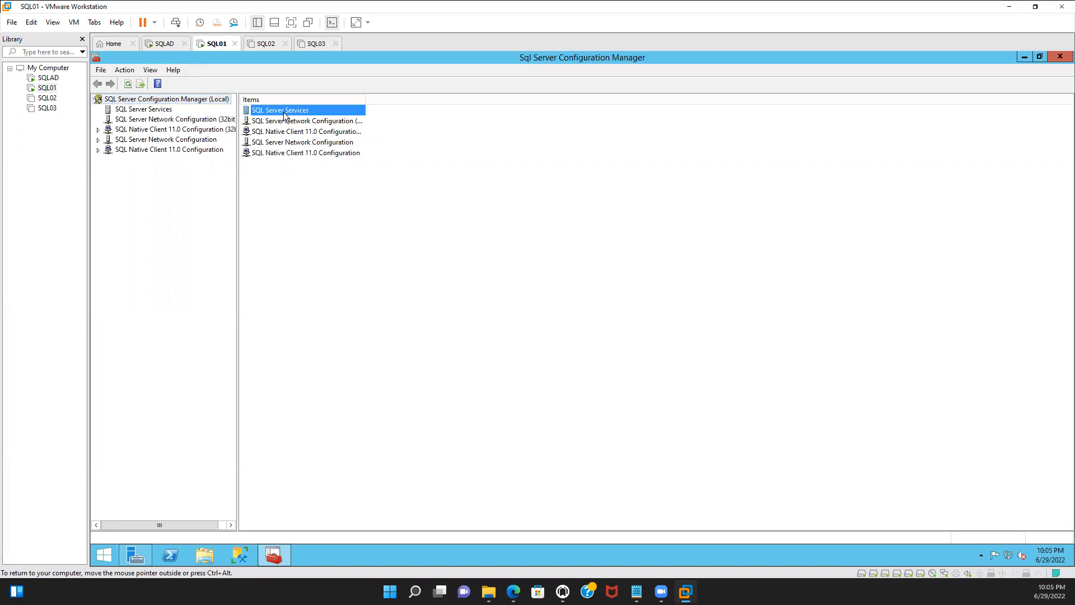
double_click(284, 115)
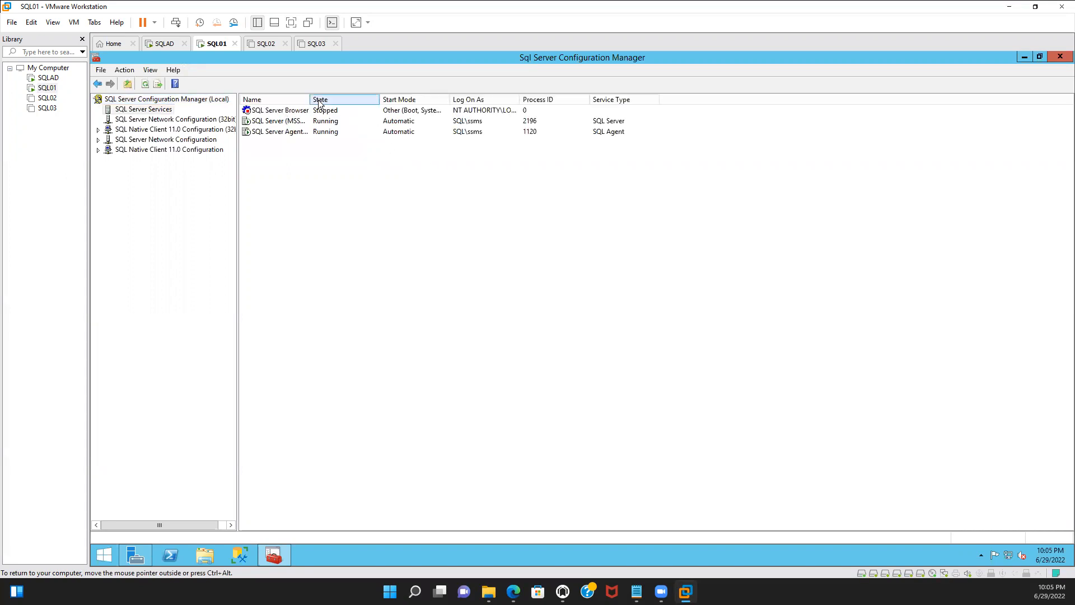
left_click_drag(306, 99, 391, 100)
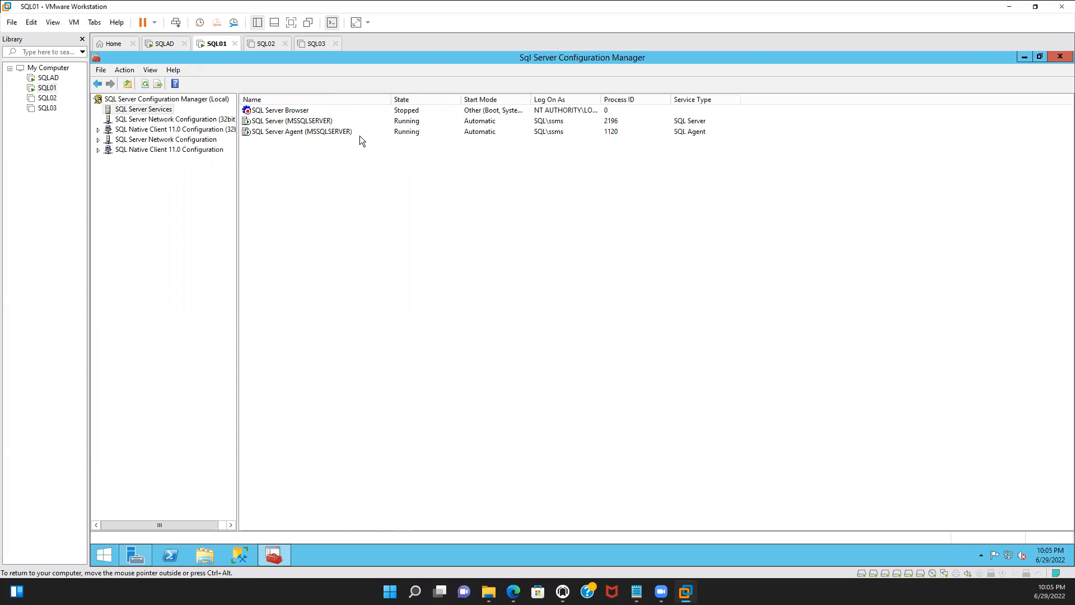
left_click(266, 117)
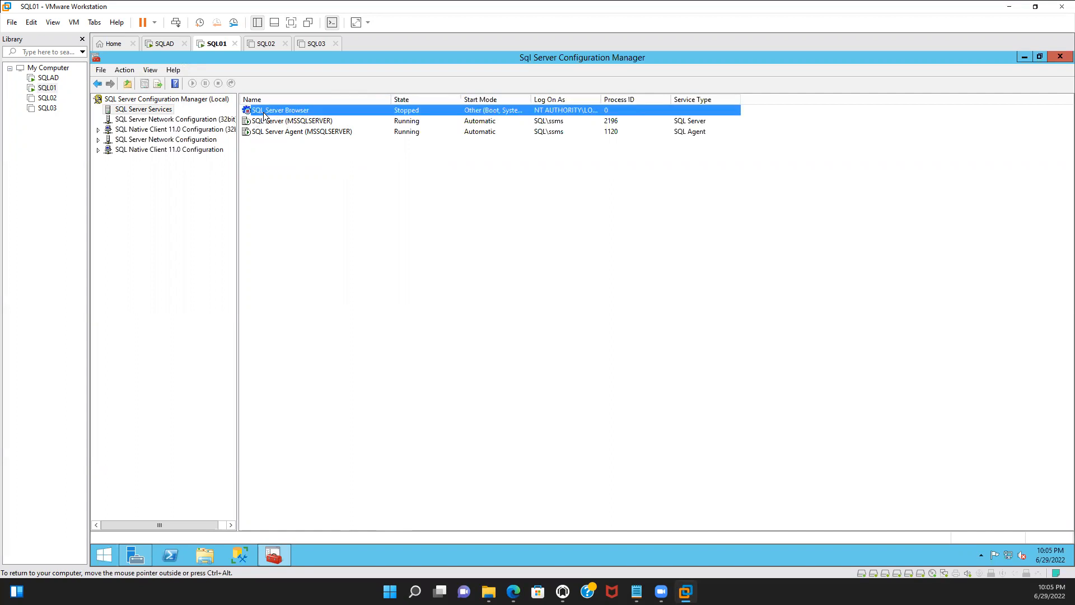
right_click(265, 116)
key("Down")
key("Down")
key("Down")
key("Down")
key("Down")
key("Down")
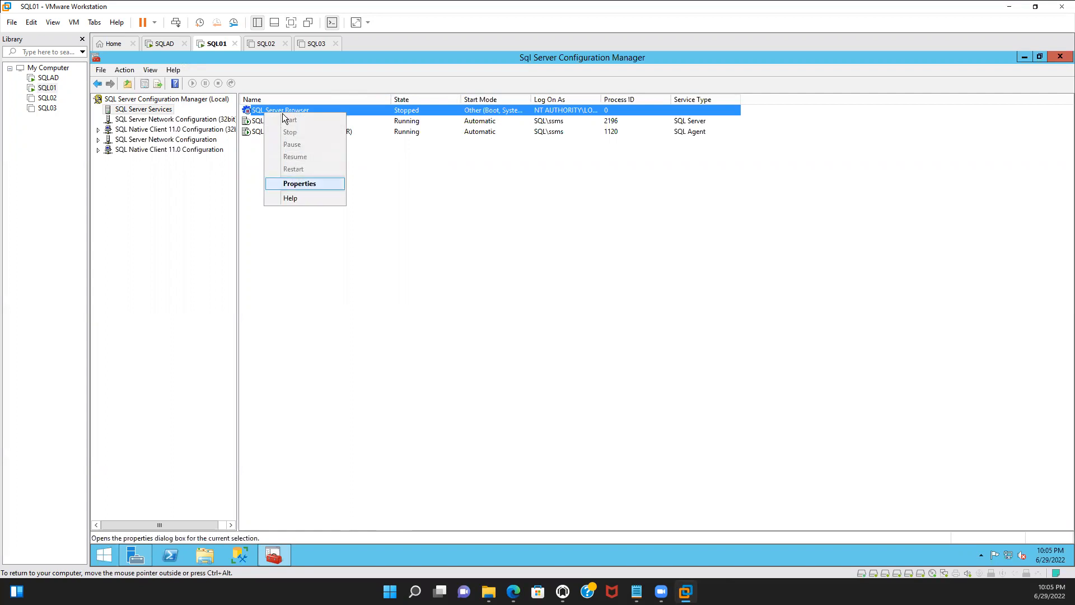
left_click(415, 216)
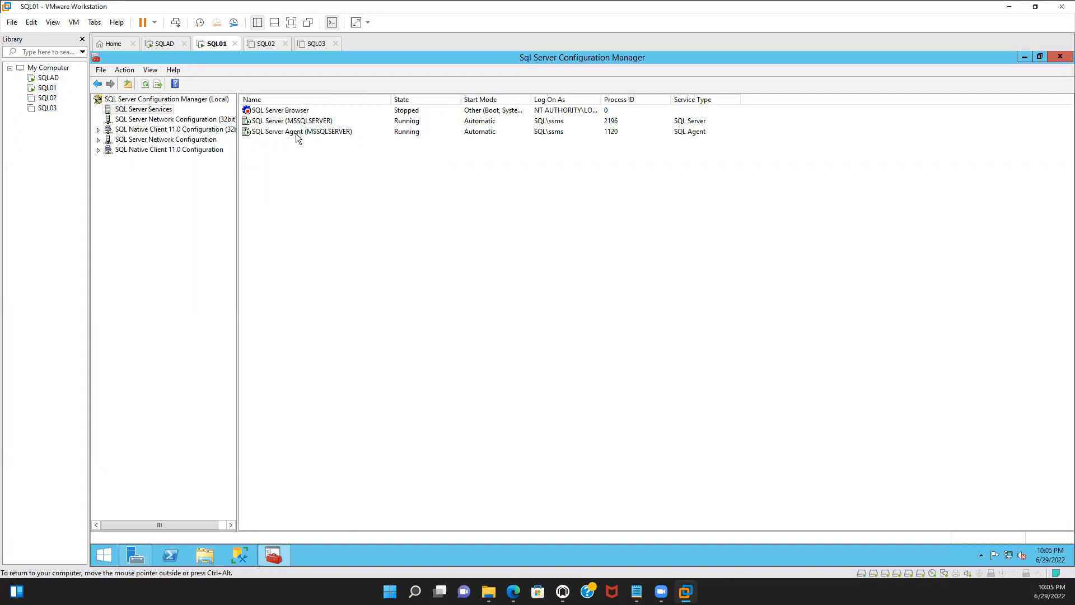
left_click(343, 131)
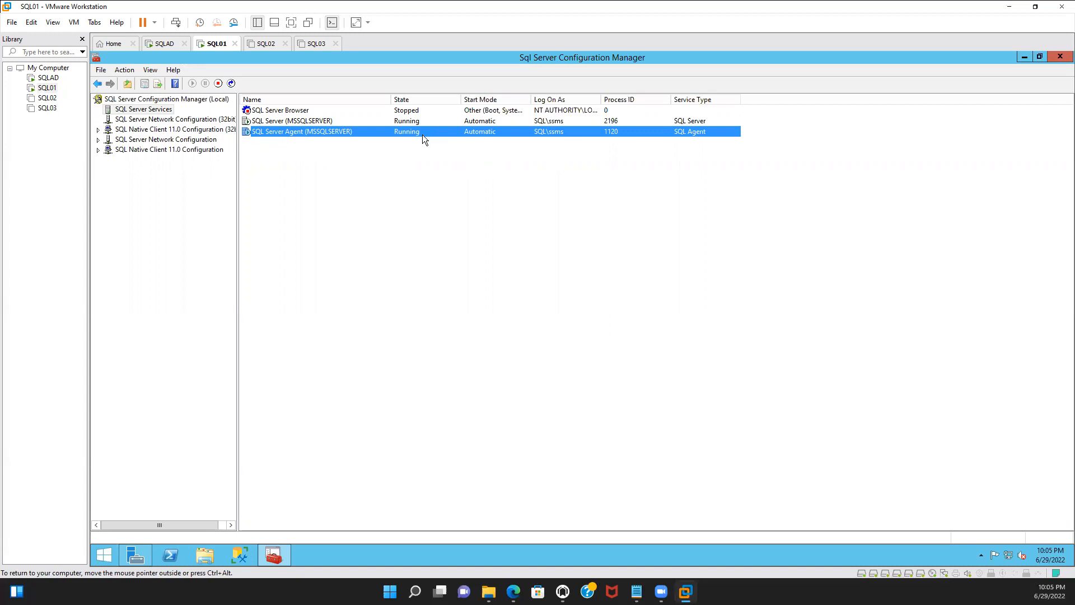
Close Configuration Manager, launch Management Studio and connect to the SQL01 database engine with Windows Authentication
left_click(1059, 56)
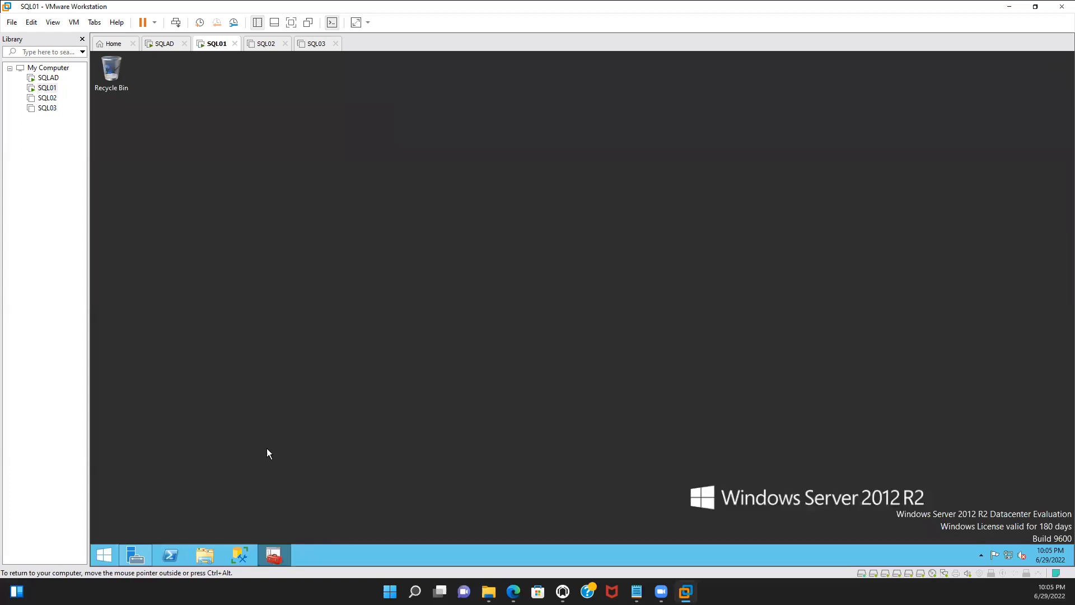
left_click(242, 556)
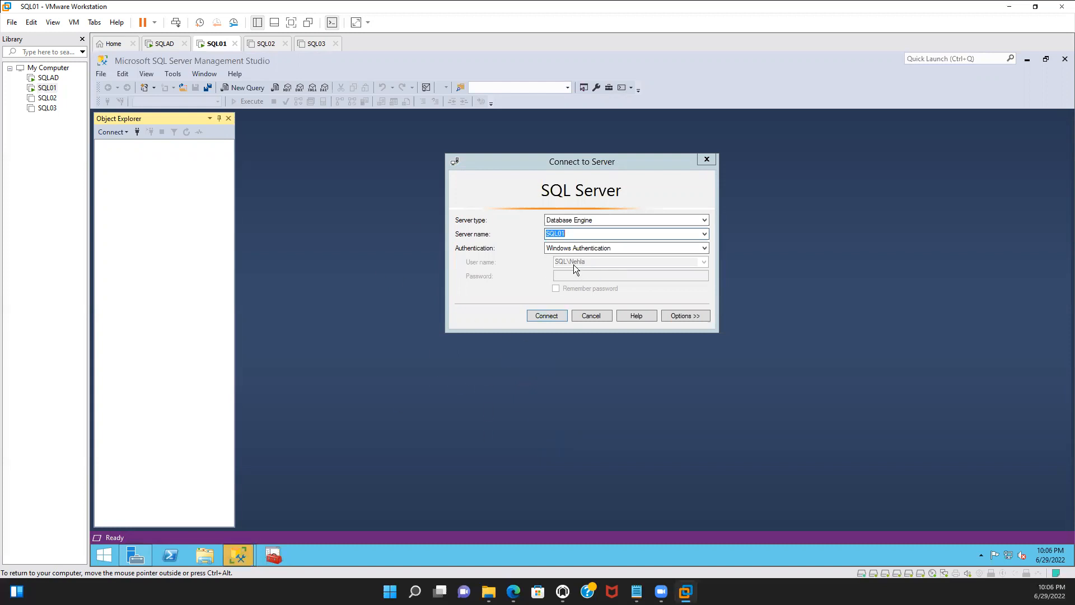
left_click(546, 316)
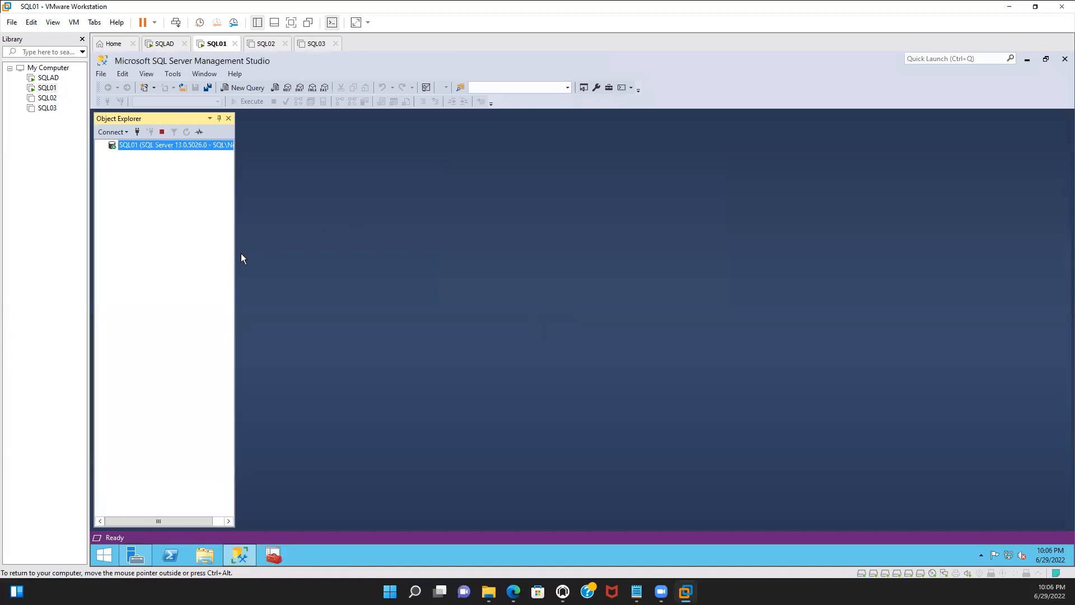
Browse the server's Databases, System Databases and SQL Server Agent Jobs folders in Object Explorer
left_click_drag(235, 255, 298, 261)
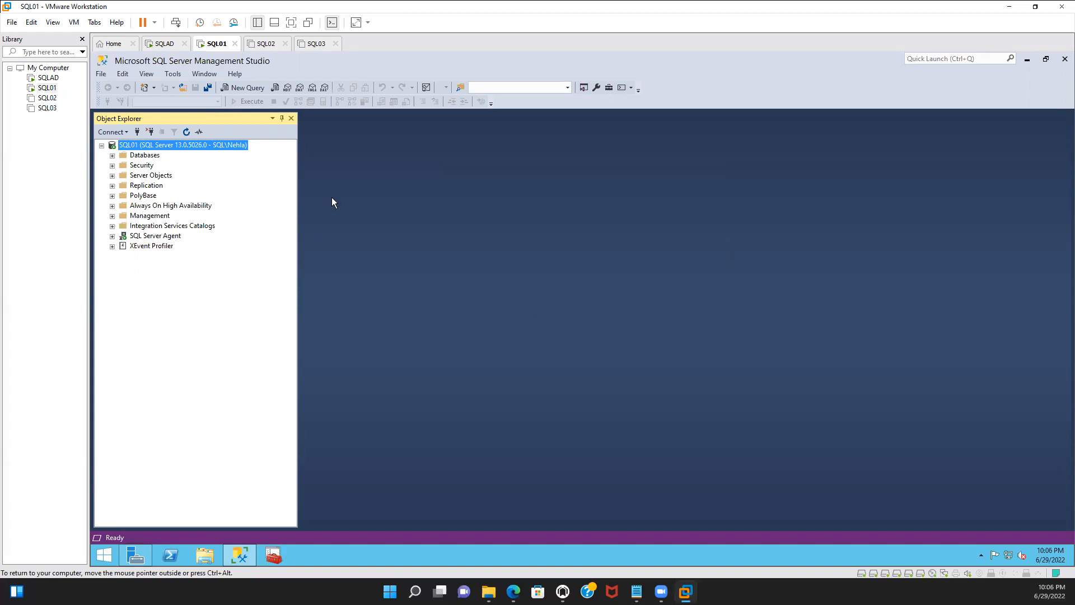
left_click(112, 155)
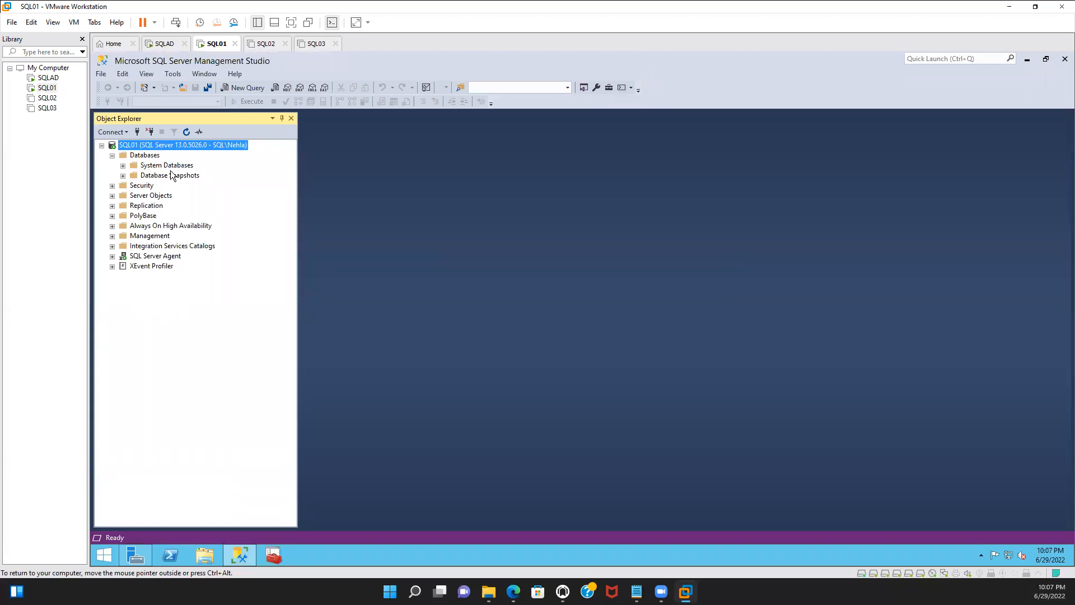
left_click(123, 166)
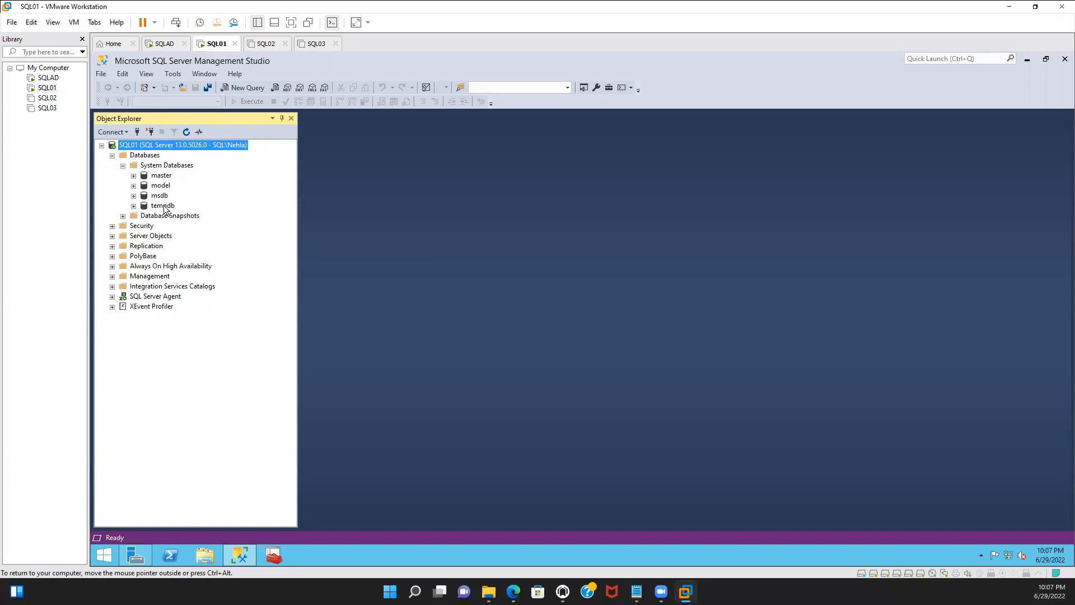
left_click(123, 165)
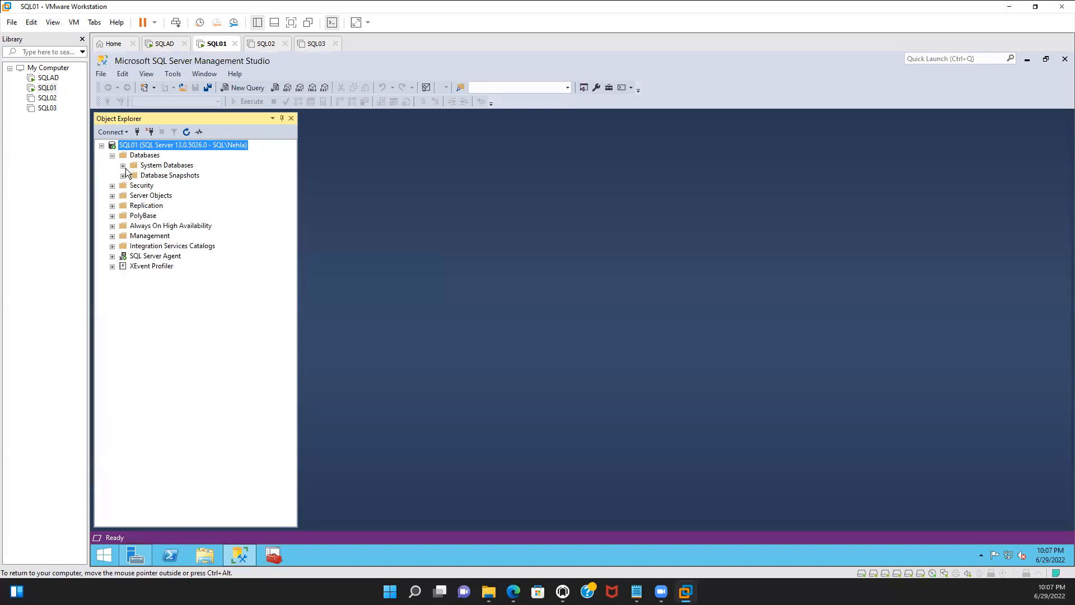
left_click(112, 156)
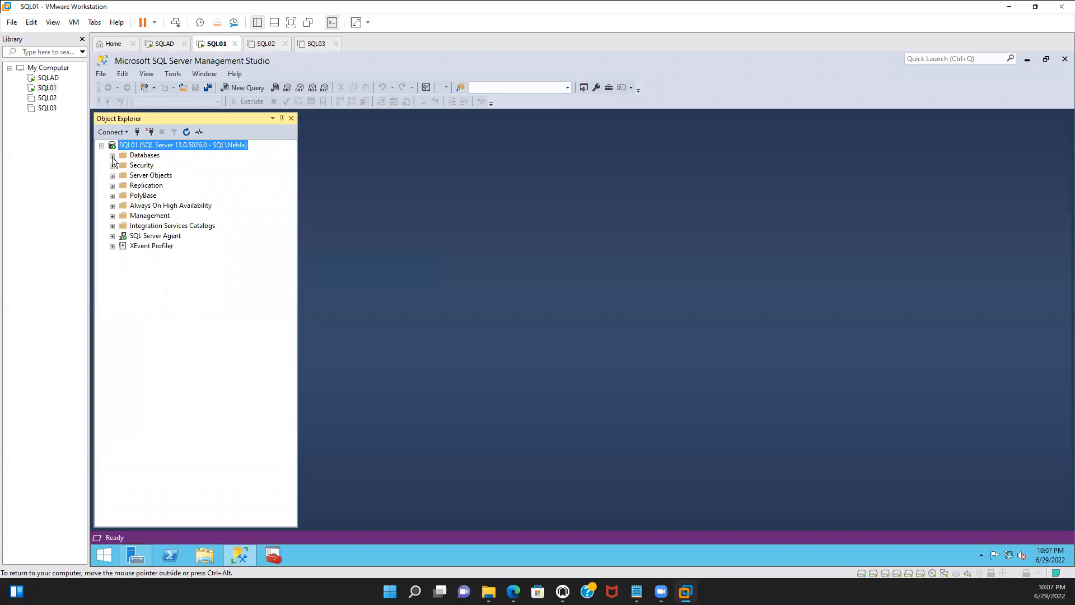
left_click(112, 236)
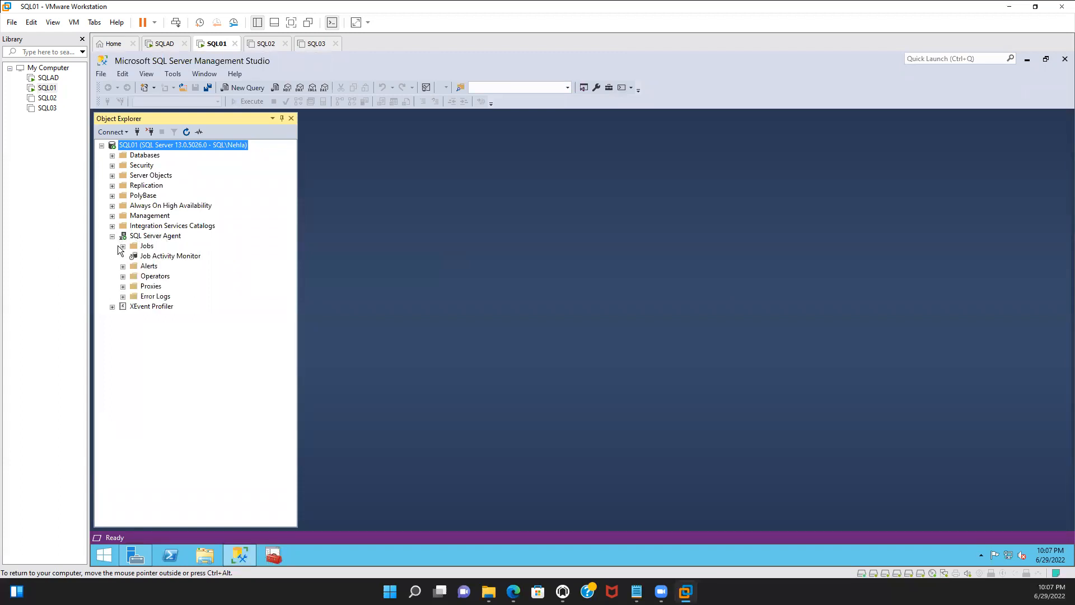
left_click(123, 246)
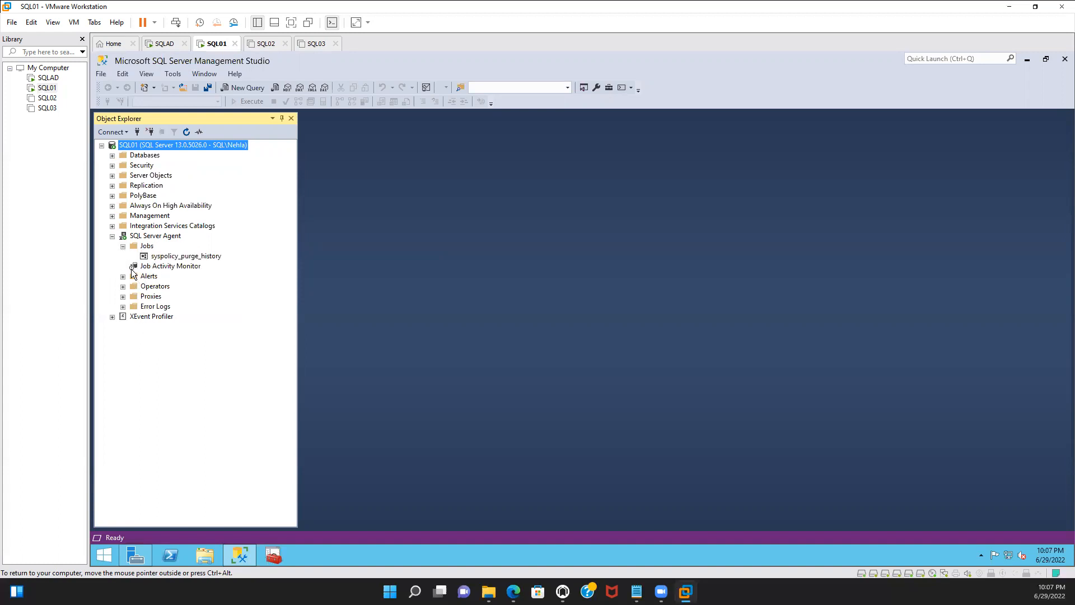
left_click(123, 246)
left_click(112, 236)
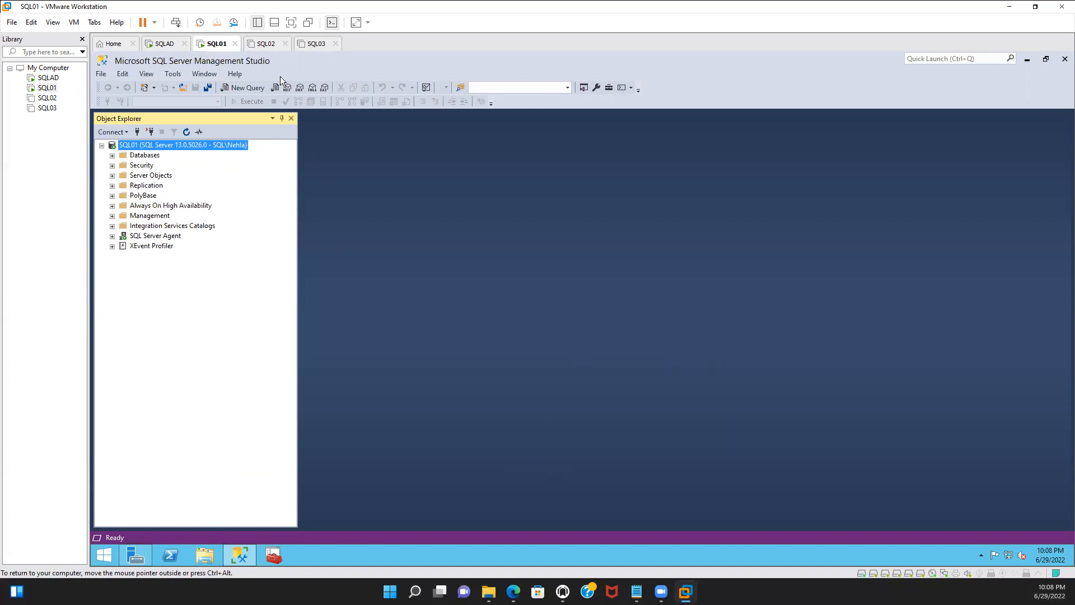
Look over the SQL02 and SQL03 virtual machines, then return to SQL01
left_click(266, 44)
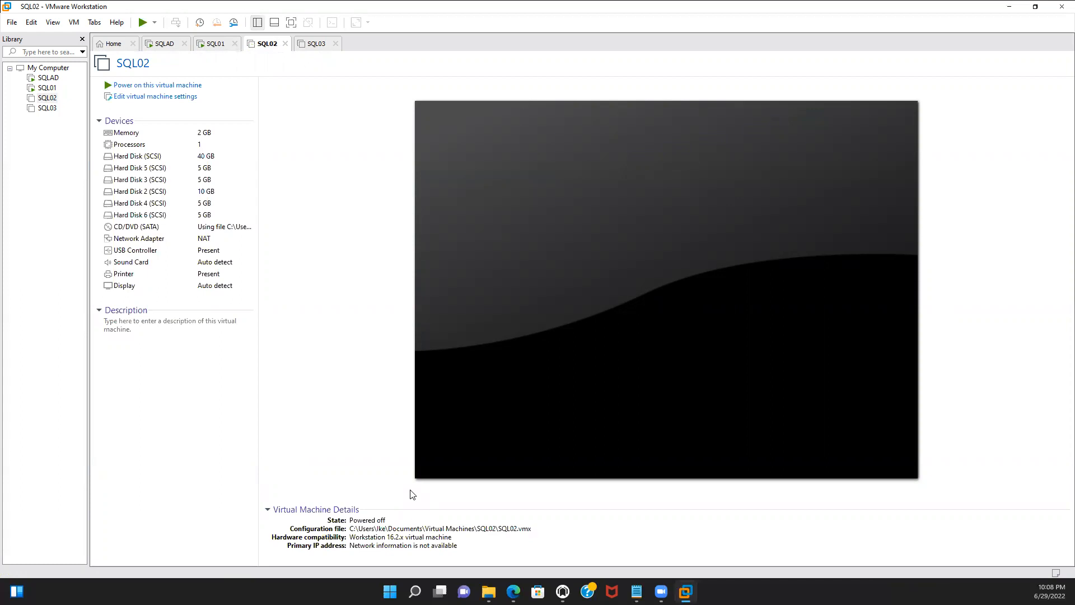
left_click(320, 51)
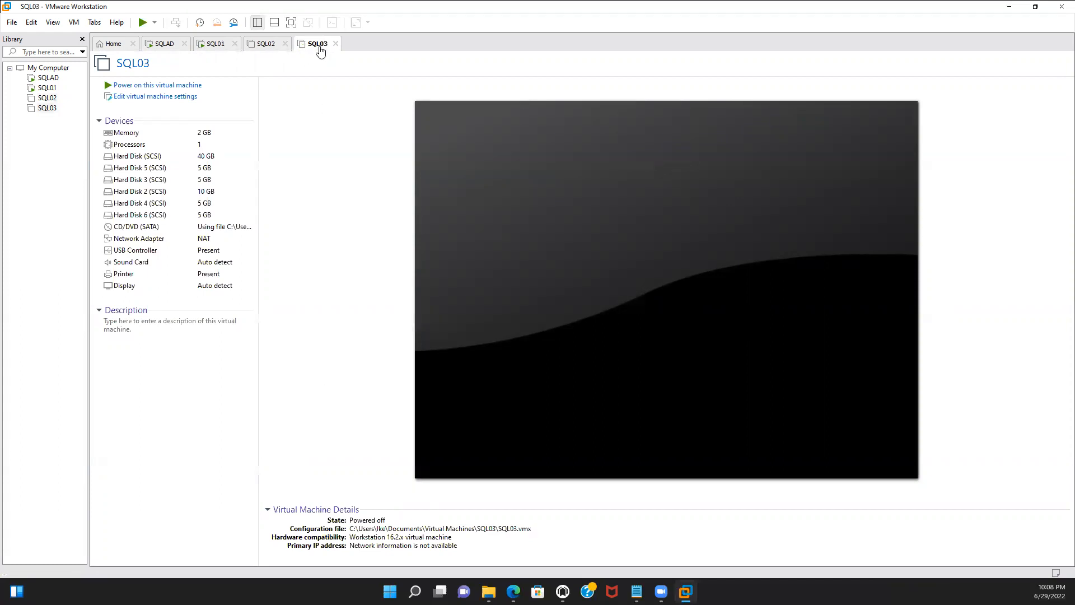
left_click(211, 45)
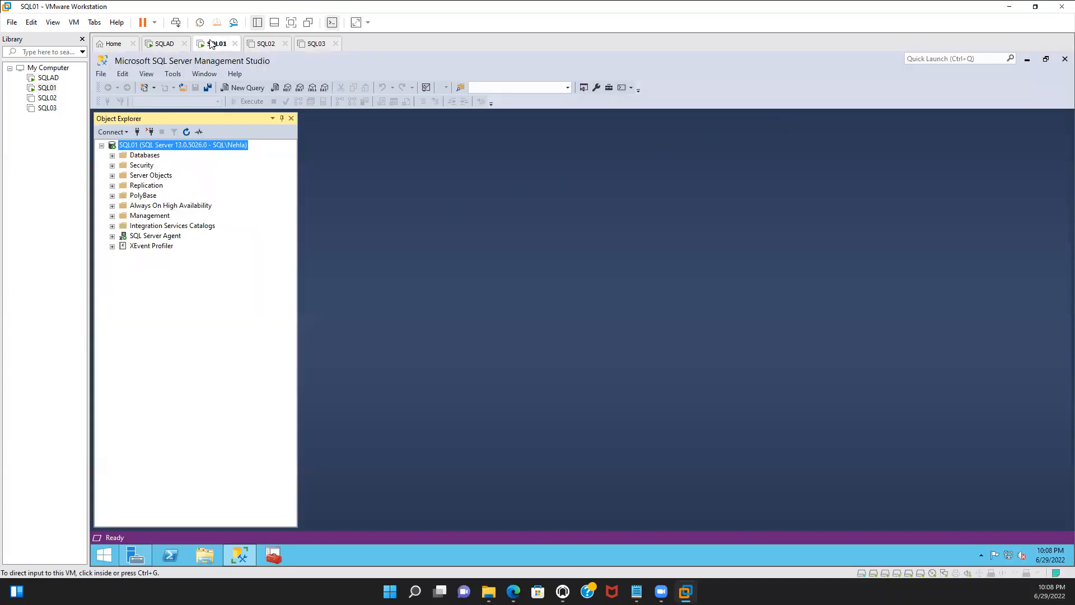